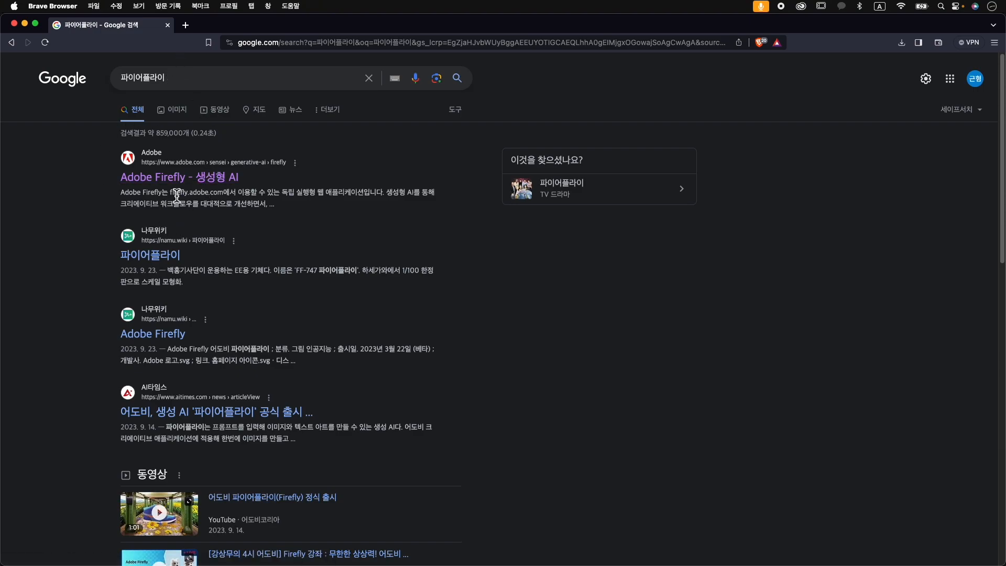
Open Adobe's Firefly page from the search results and launch the free Firefly web app
{"action": "left_click", "coordinate": [244, 186]}
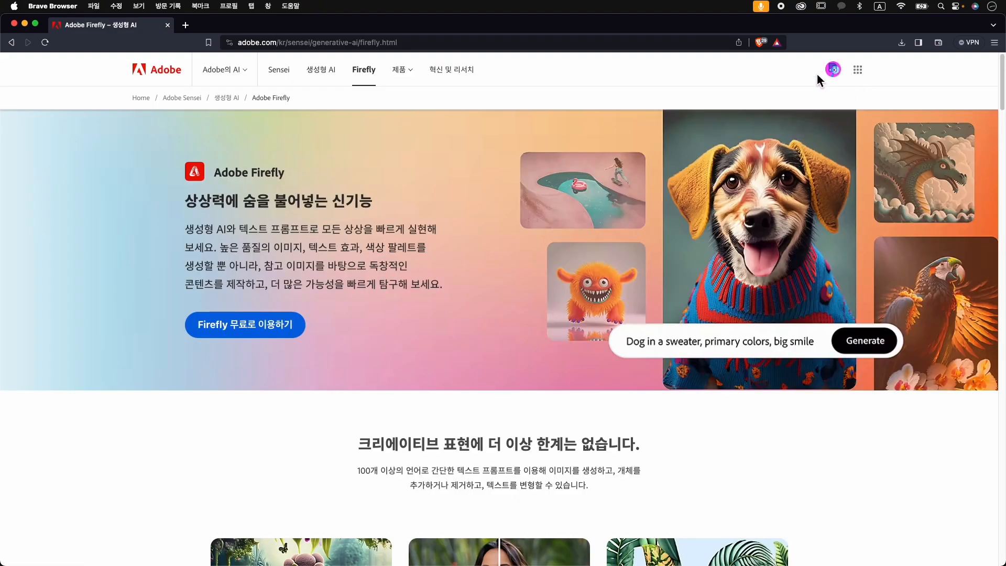
{"action": "left_click", "coordinate": [278, 336]}
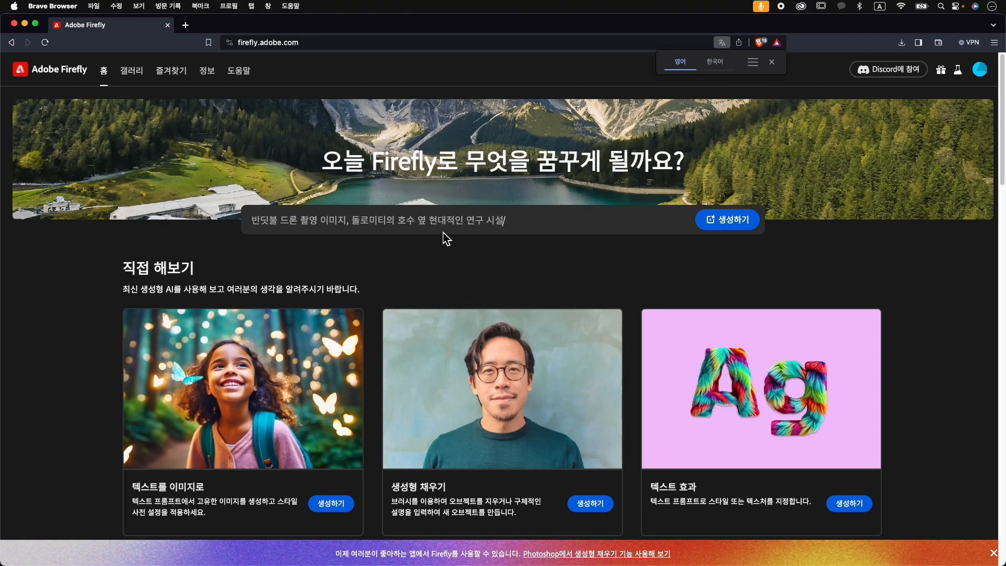
Generate images from the text prompt "여러 사람이 있는 요가 스튜디오"
{"action": "left_click", "coordinate": [483, 227]}
{"action": "type", "text": "du"}
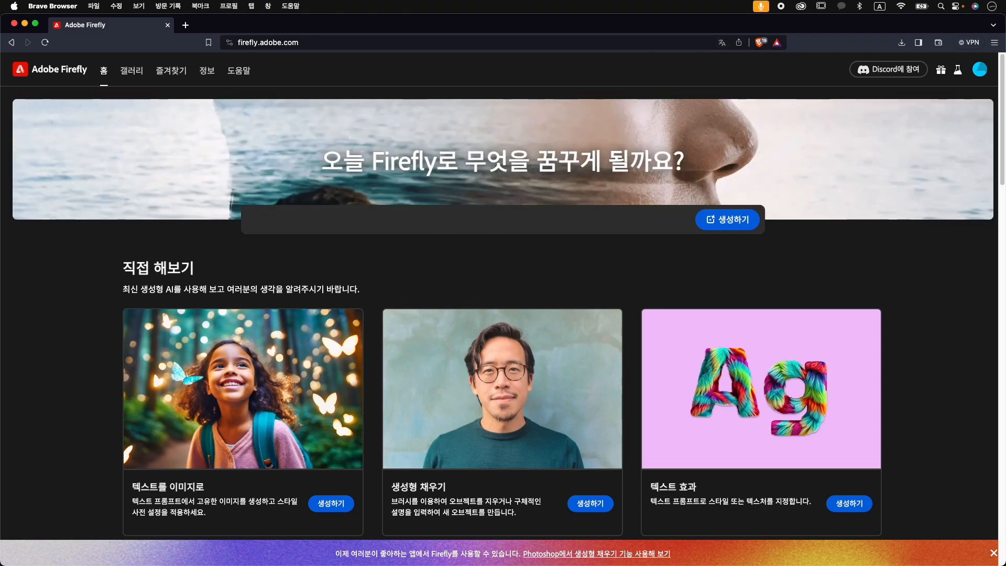
{"action": "type", "text": "fj tkfkadl "}
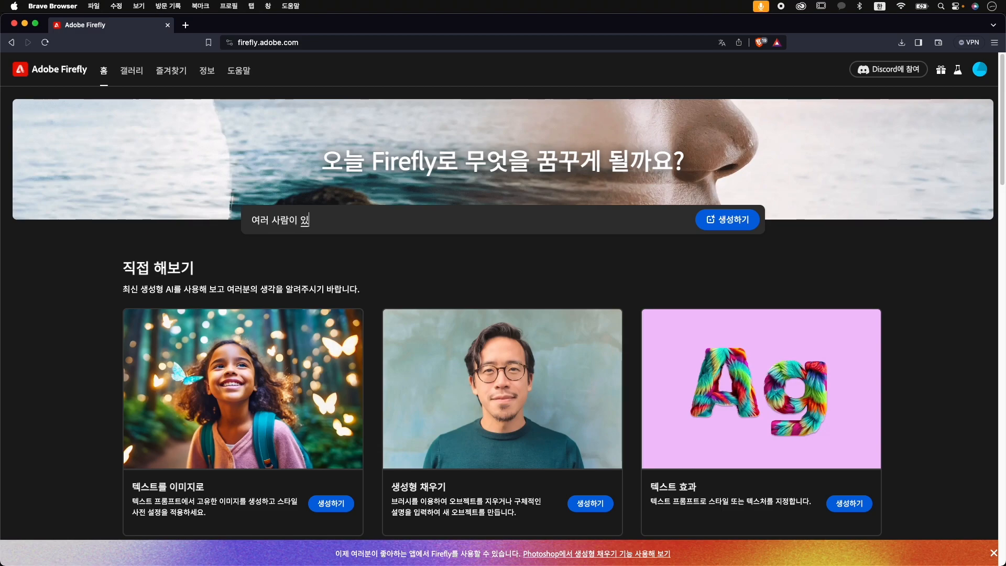
{"action": "type", "text": "dlTsms dyrk tmxbeldh"}
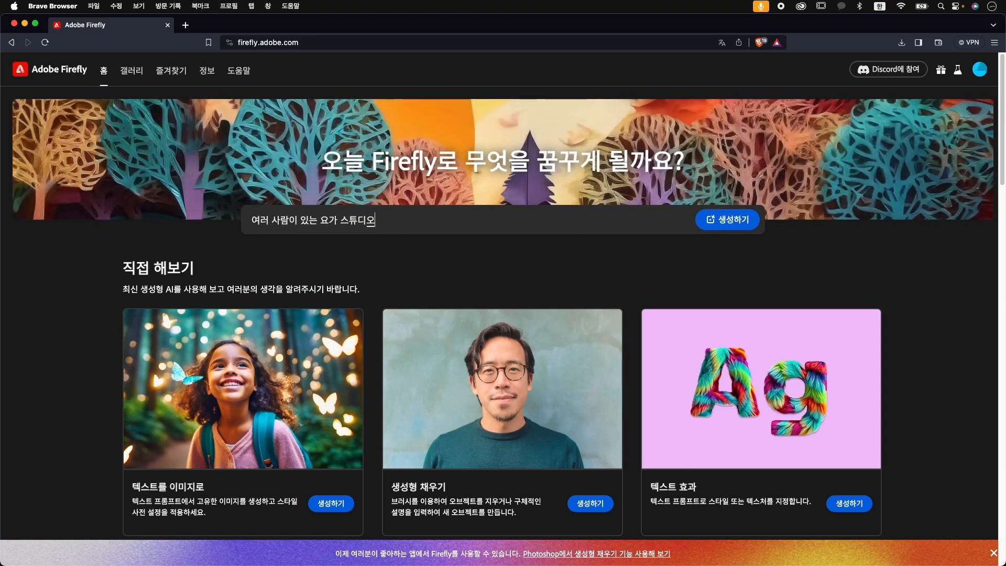
{"action": "key", "text": "Return"}
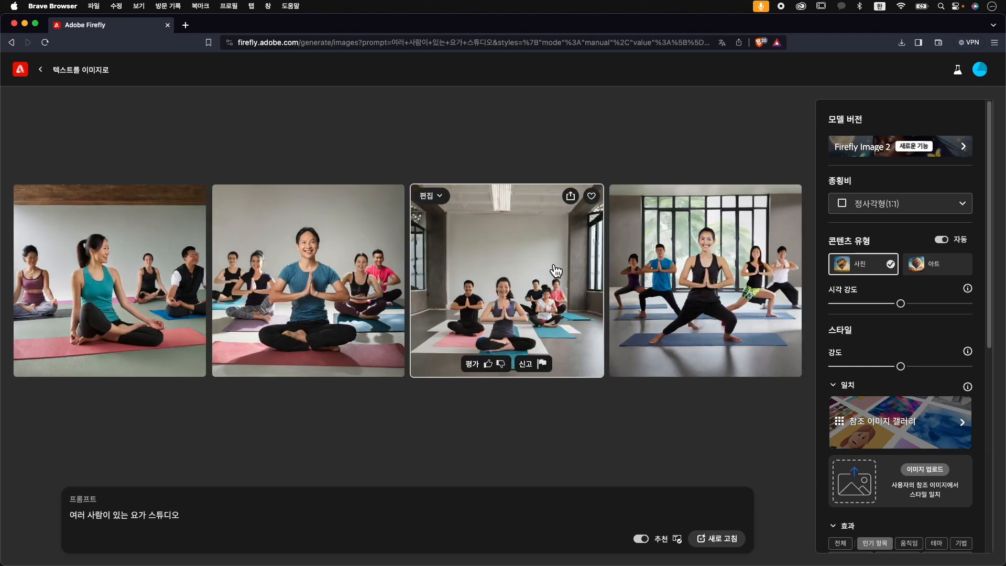
View the fourth generated yoga image enlarged and return to the results
{"action": "left_click", "coordinate": [705, 267]}
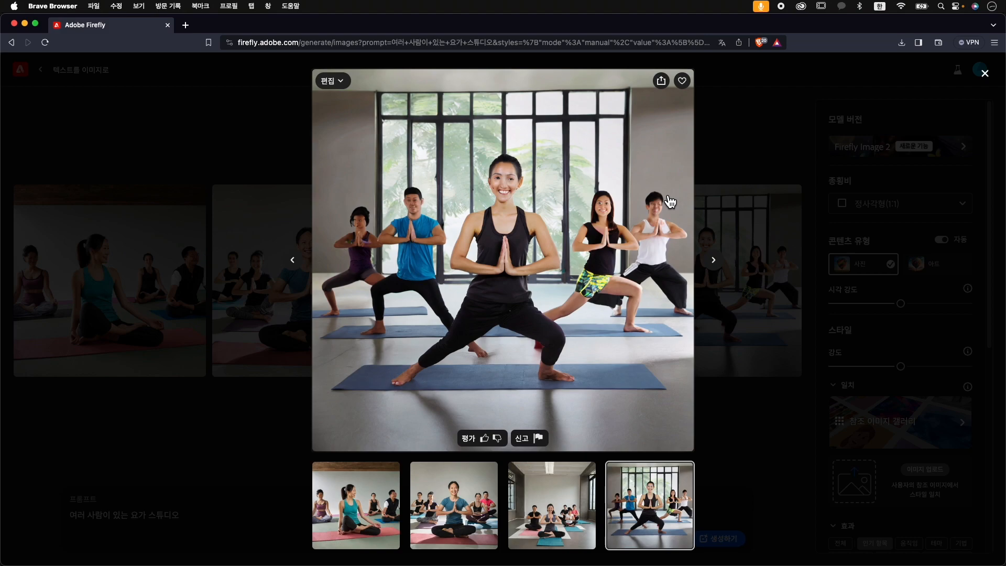
{"action": "left_click", "coordinate": [741, 147]}
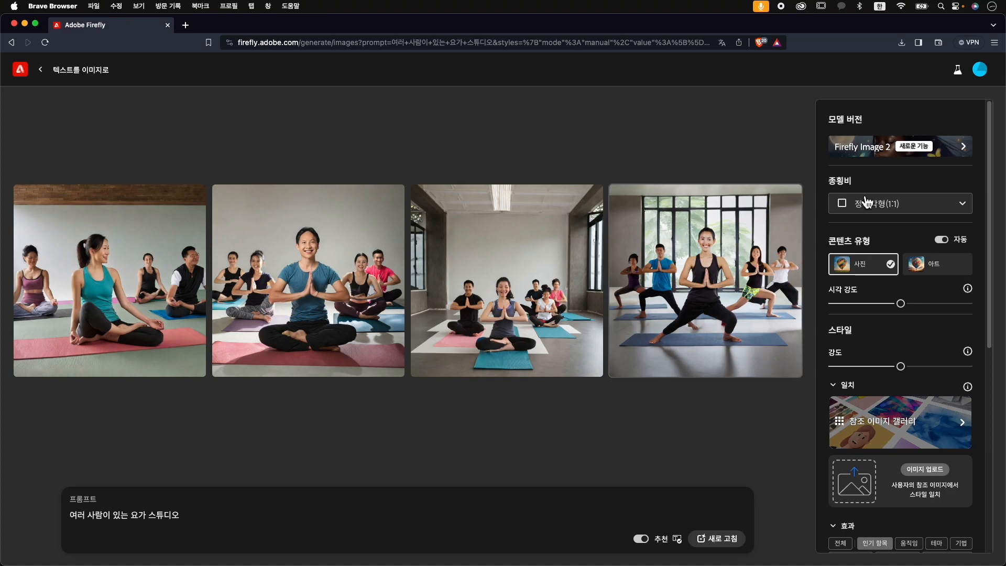
Set the aspect ratio to 와이드스크린(16:9) and raise the visual intensity (시각 강도) slightly
{"action": "left_click", "coordinate": [917, 208]}
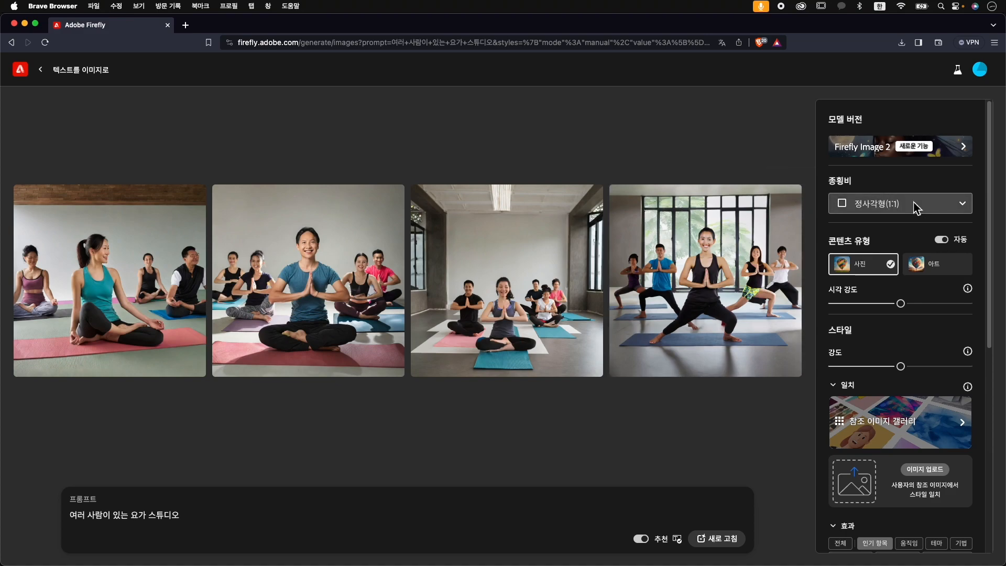
{"action": "left_click", "coordinate": [897, 296]}
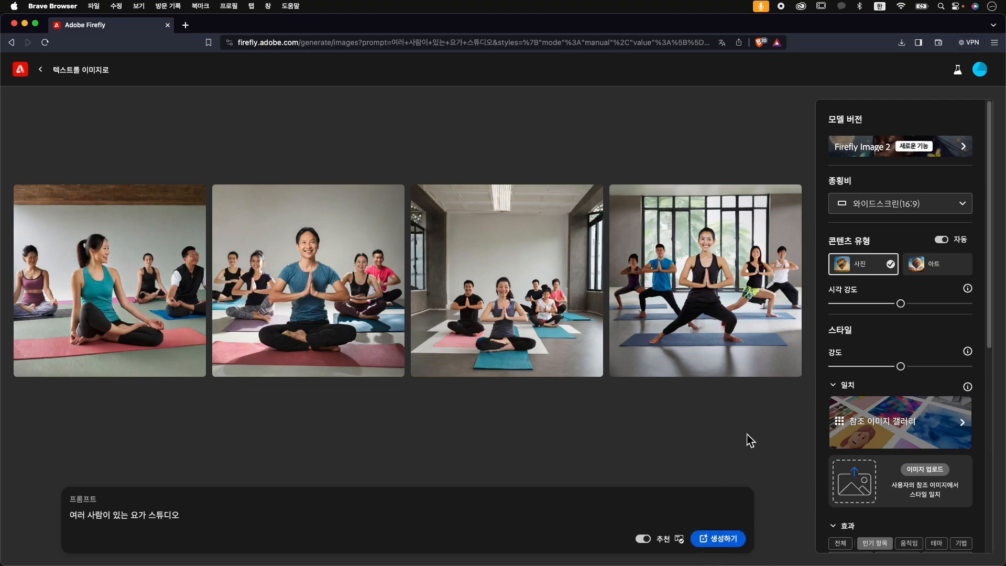
{"action": "mouse_move", "coordinate": [901, 303]}
{"action": "left_mouse_down"}
{"action": "mouse_move", "coordinate": [926, 309]}
{"action": "mouse_move", "coordinate": [917, 307]}
{"action": "left_mouse_up"}
{"action": "mouse_move", "coordinate": [967, 292]}
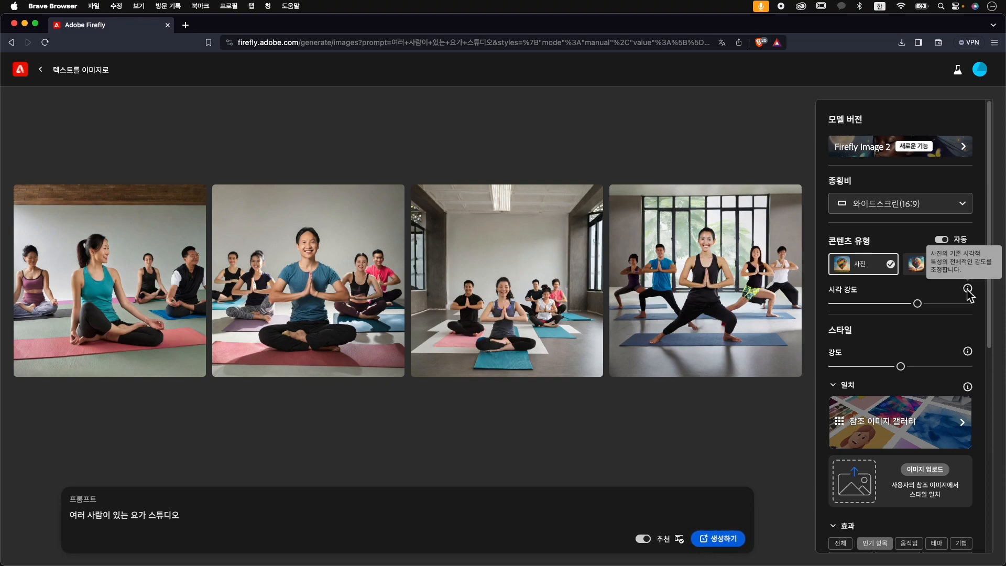
{"action": "left_click_drag", "start_coordinate": [900, 365], "coordinate": [935, 374]}
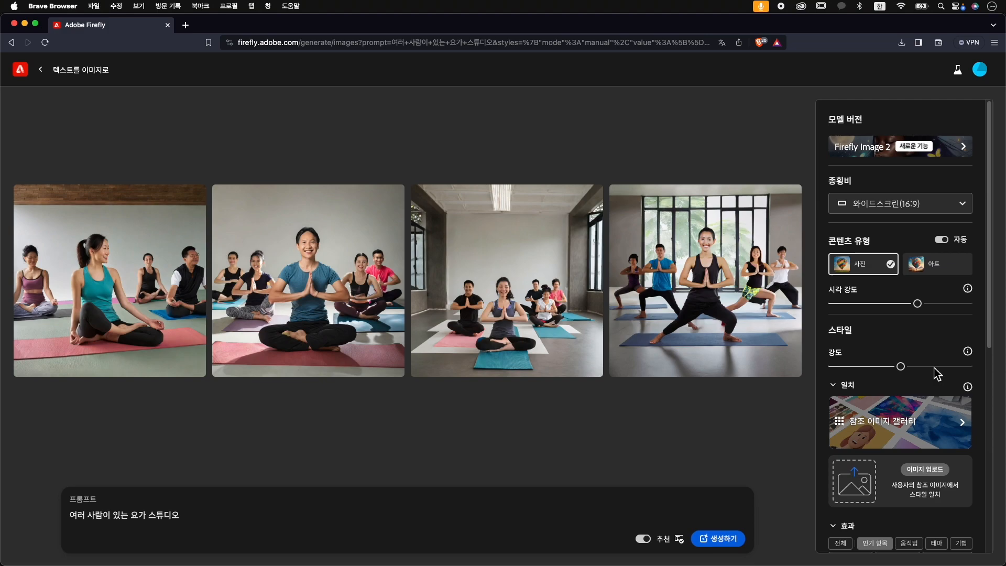
{"action": "scroll", "coordinate": [905, 419], "scroll_direction": "down", "scroll_amount": 3}
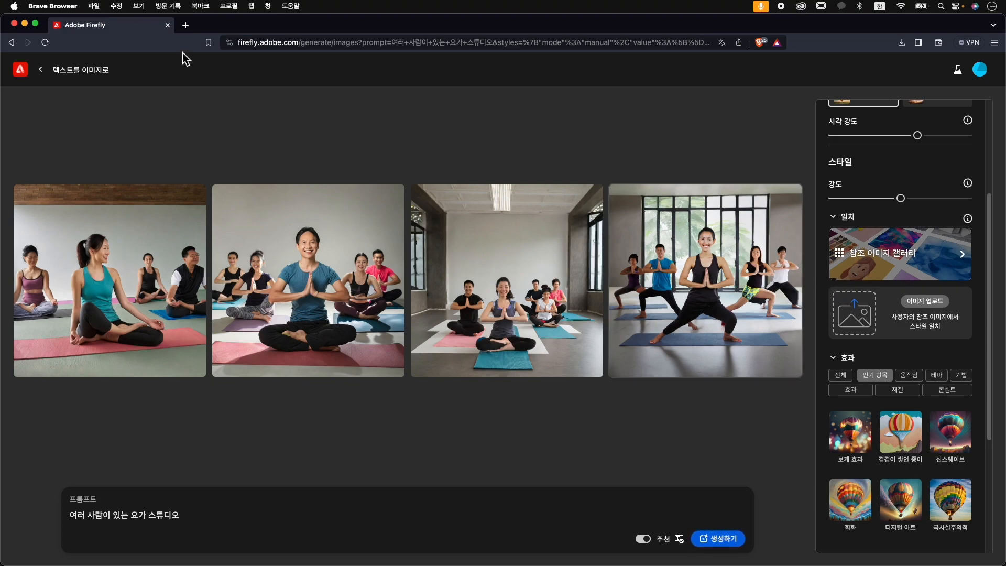
Open pinterest.co.kr in a new browser tab and search it for "yoga"
{"action": "left_click", "coordinate": [186, 25]}
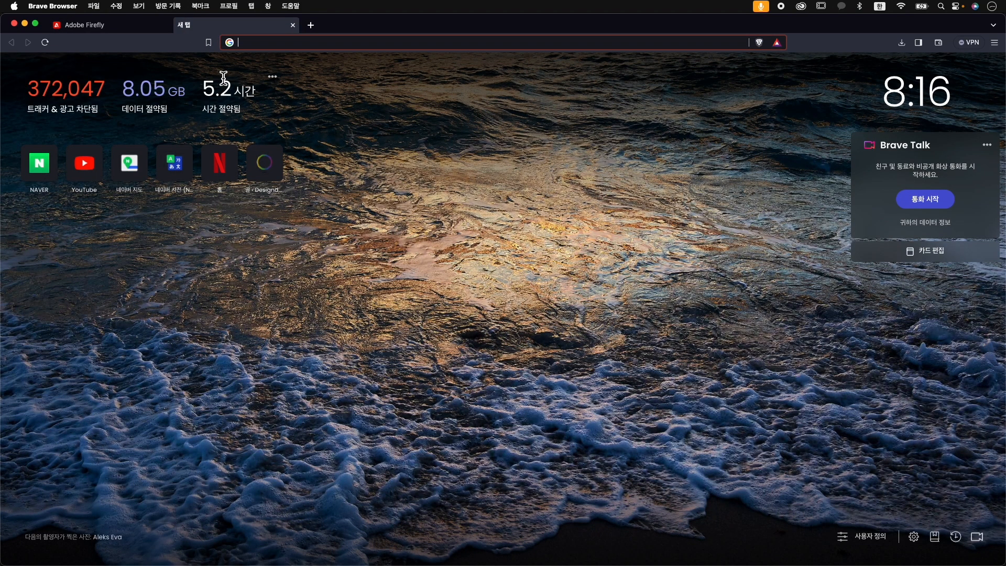
{"action": "type", "text": "pinterest.co.kr"}
{"action": "key", "text": "Return"}
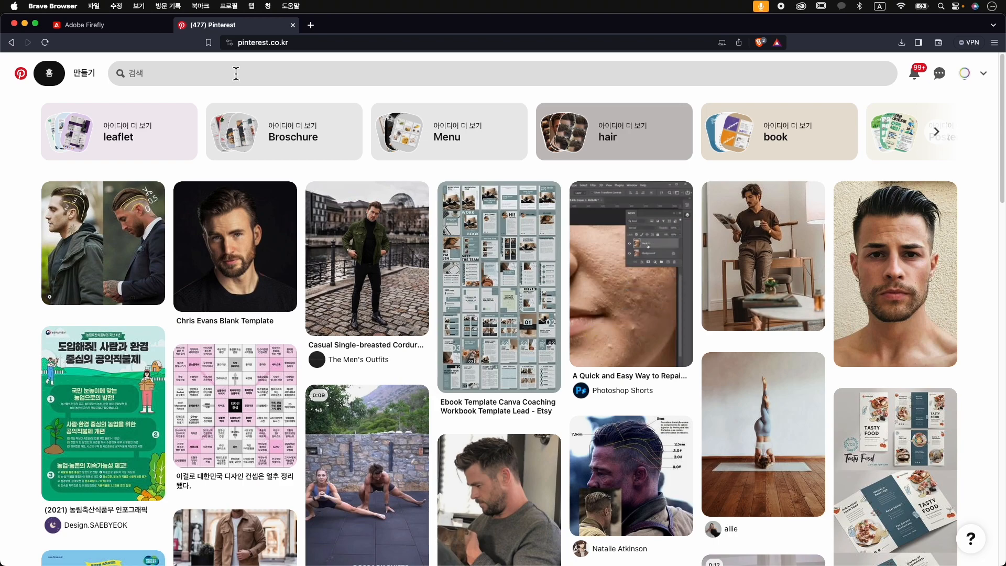
{"action": "left_click", "coordinate": [236, 80]}
{"action": "type", "text": "yoga"}
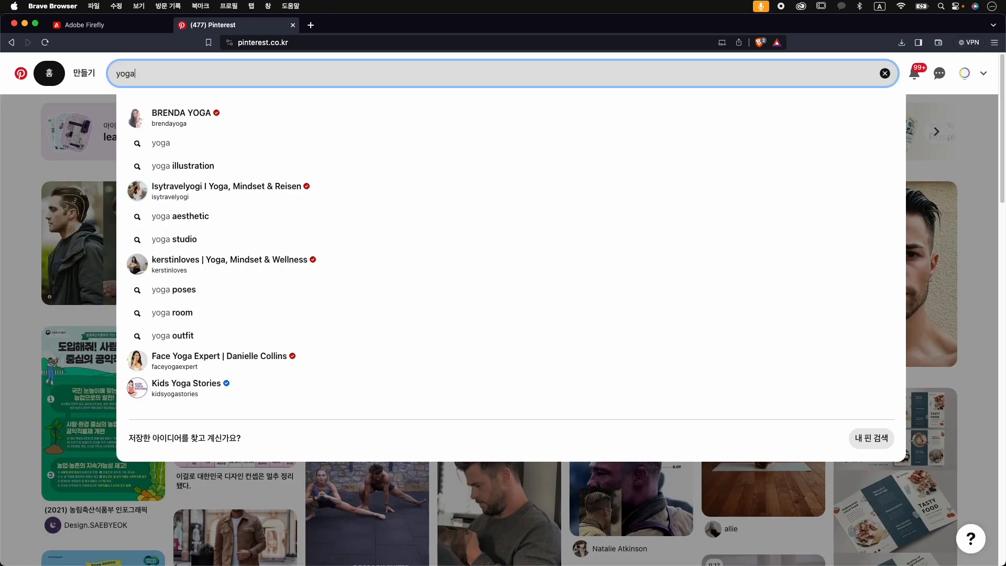
{"action": "key", "text": "Return"}
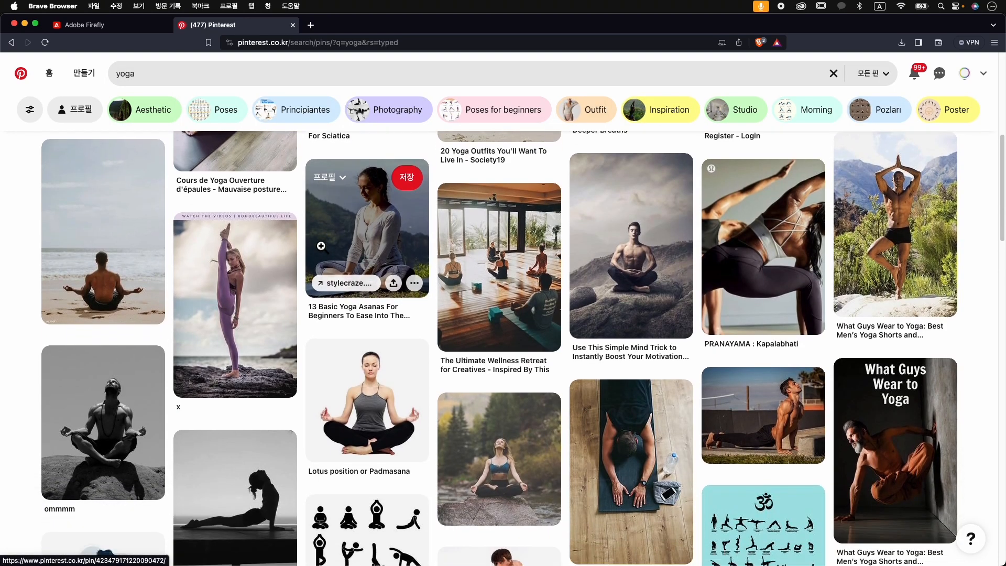
Save the image of the group yoga class on the wooden studio floor to the 다운로드 folder
{"action": "scroll", "coordinate": [524, 262], "scroll_direction": "down", "scroll_amount": 2}
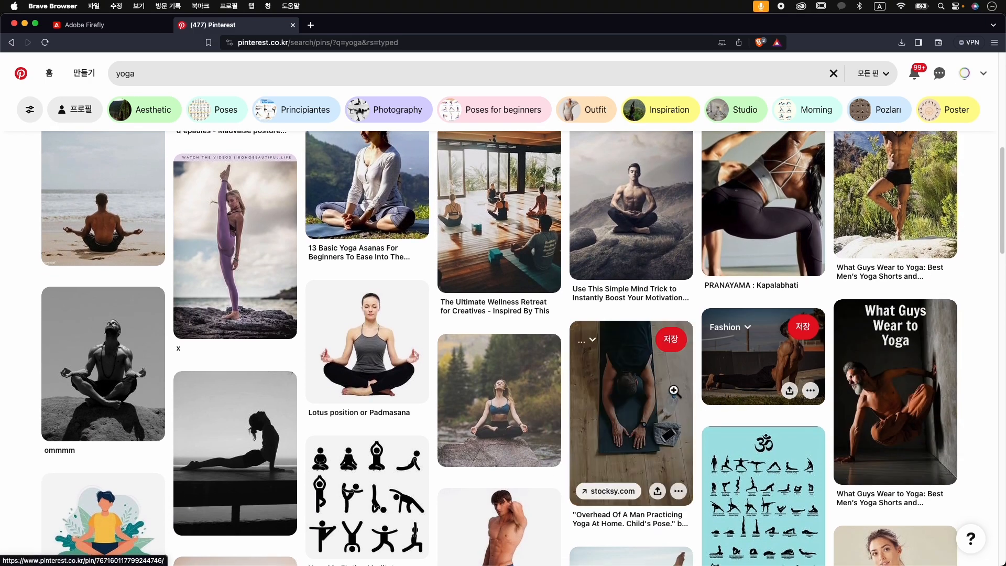
{"action": "left_click", "coordinate": [507, 204]}
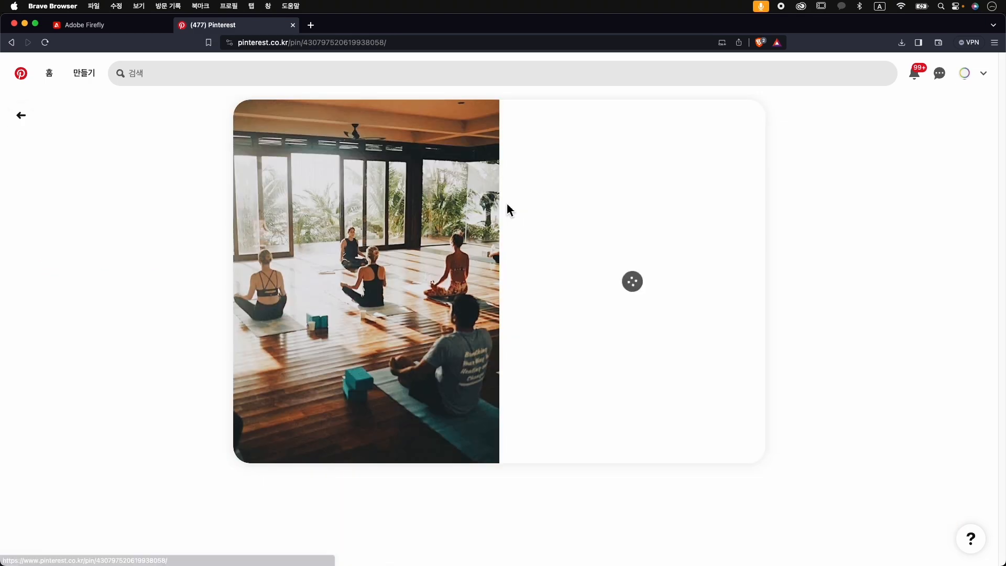
{"action": "right_click", "coordinate": [370, 238]}
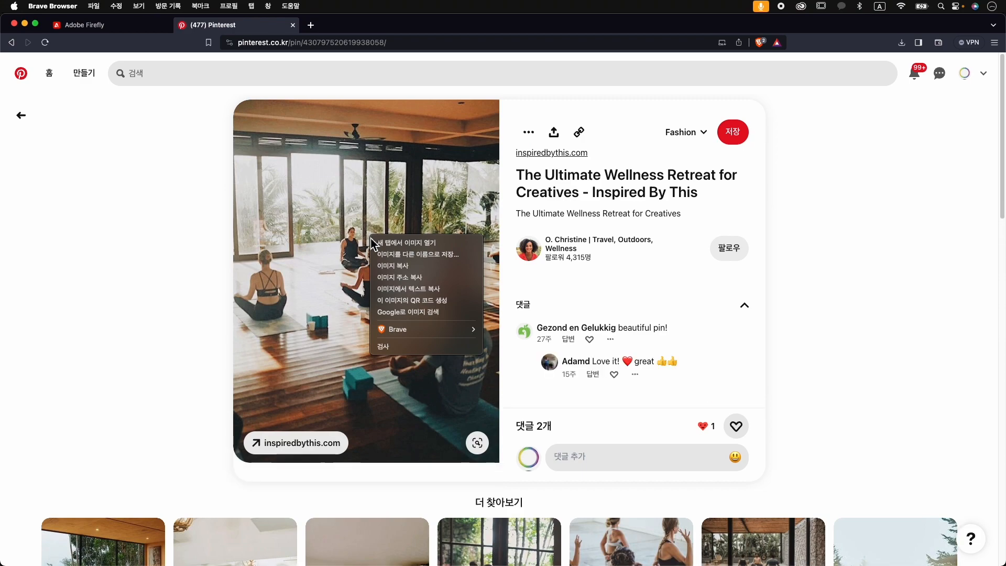
{"action": "left_click", "coordinate": [397, 255]}
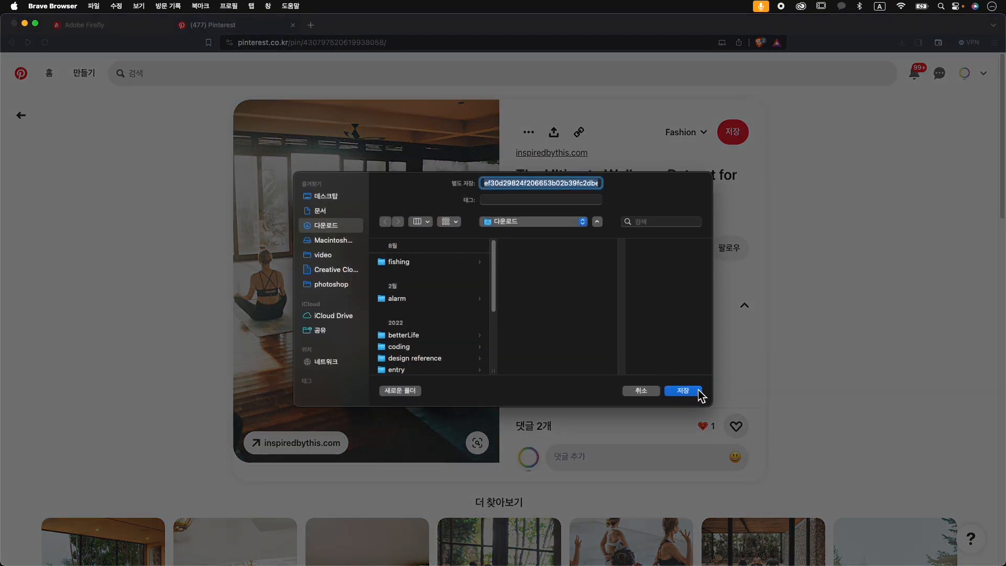
{"action": "left_click", "coordinate": [680, 393]}
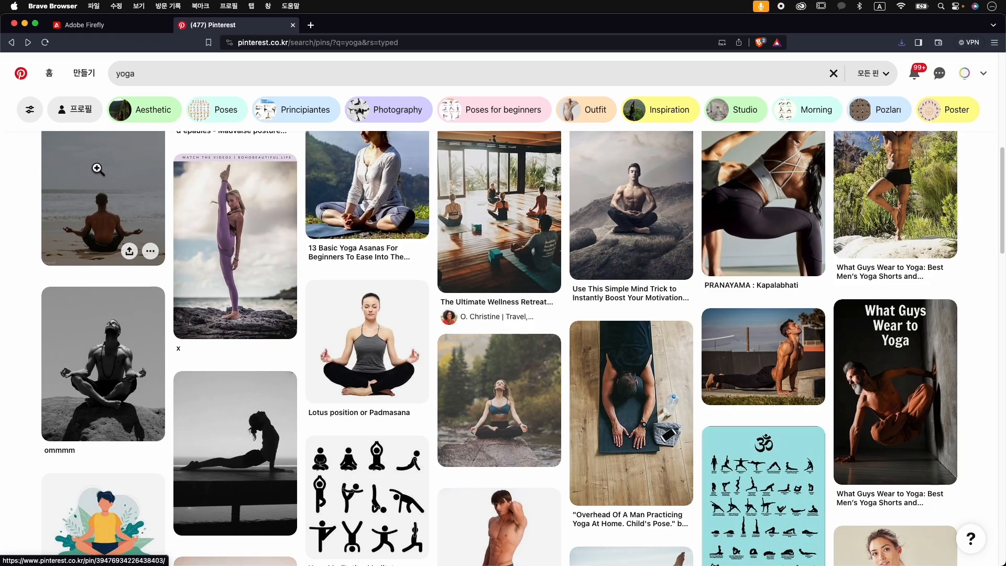
Return to Adobe Firefly and upload the downloaded yoga studio JPG as the style reference image, accepting the usage-rights notice
{"action": "left_click", "coordinate": [110, 33]}
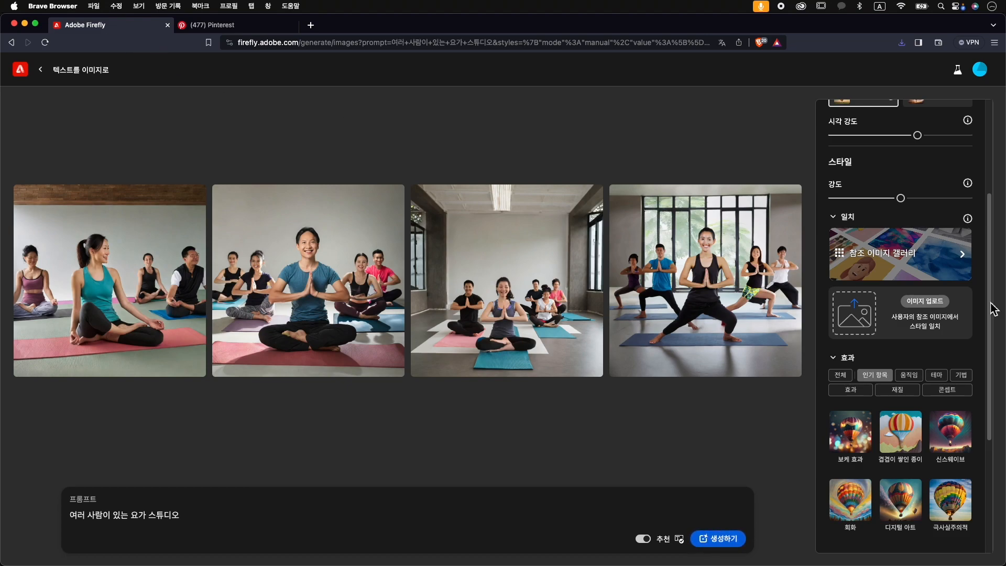
{"action": "left_click", "coordinate": [933, 310]}
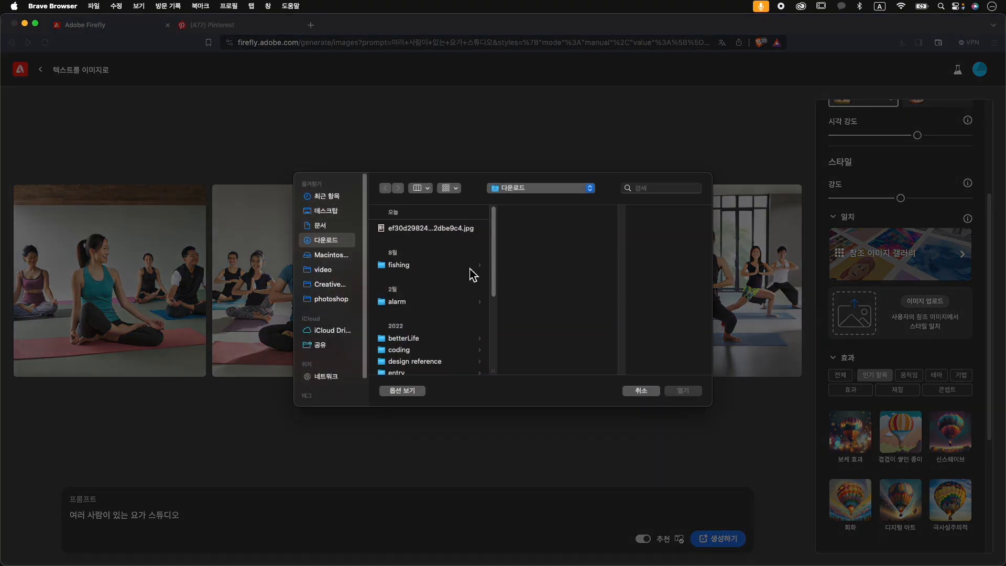
{"action": "left_click", "coordinate": [454, 229]}
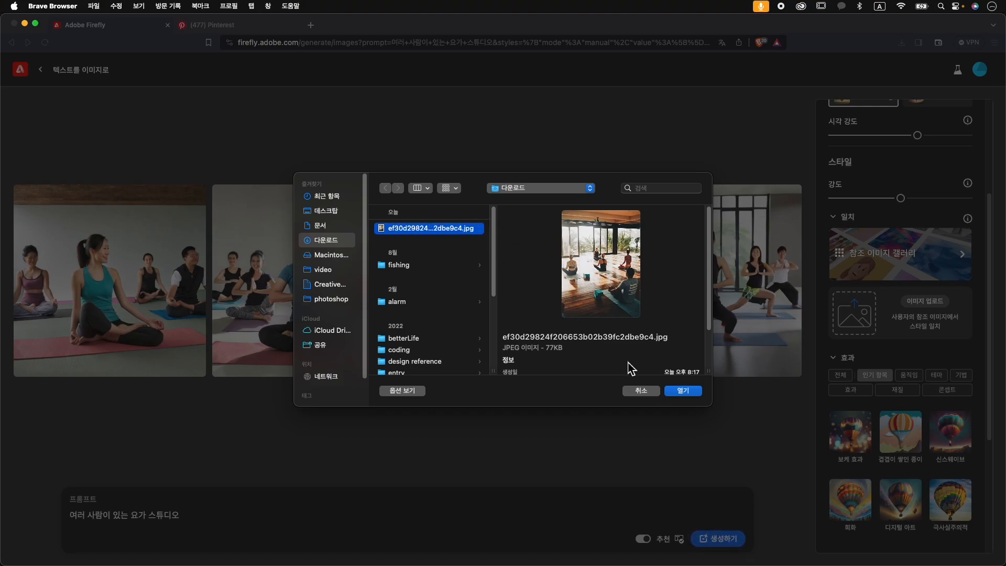
{"action": "left_click", "coordinate": [683, 392]}
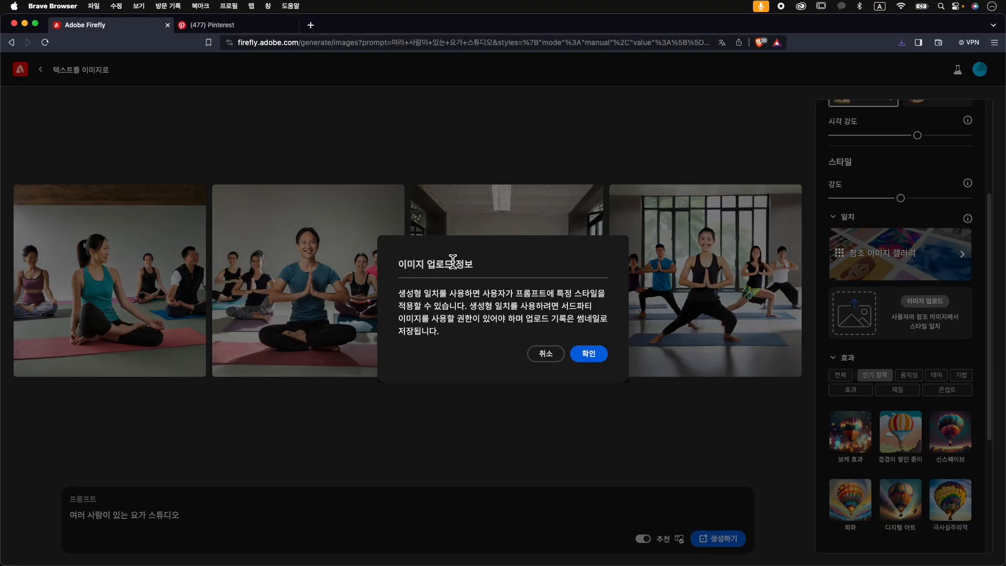
{"action": "left_click", "coordinate": [596, 358]}
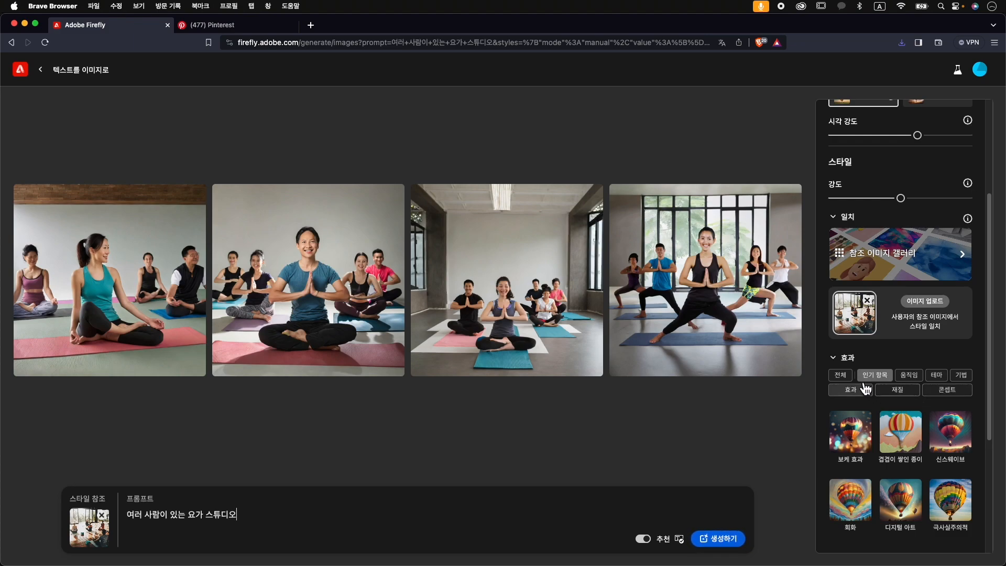
Apply the 신성한 effect from the 콘셉트 category to the prompt
{"action": "left_click", "coordinate": [941, 393]}
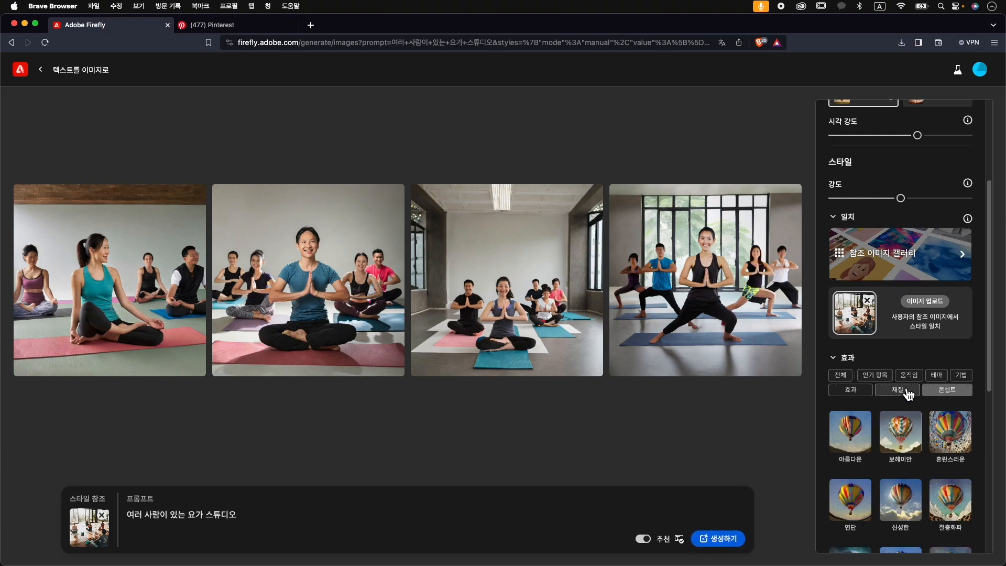
{"action": "scroll", "coordinate": [906, 390], "scroll_direction": "down", "scroll_amount": 4}
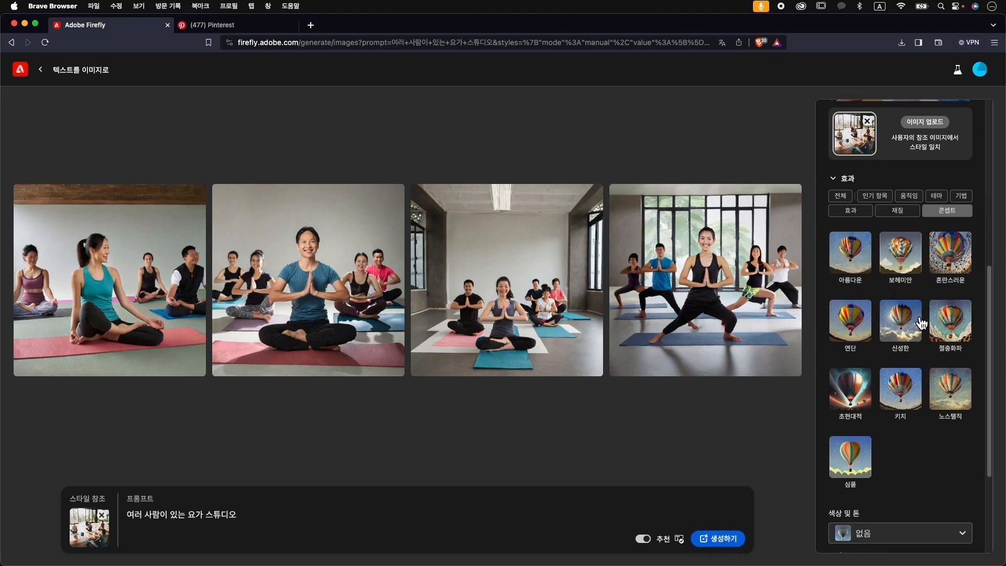
{"action": "left_click", "coordinate": [906, 324]}
Set the color and tone to 차분한 색상 and the lighting to 강렬한 조명
{"action": "scroll", "coordinate": [905, 322], "scroll_direction": "down", "scroll_amount": 3}
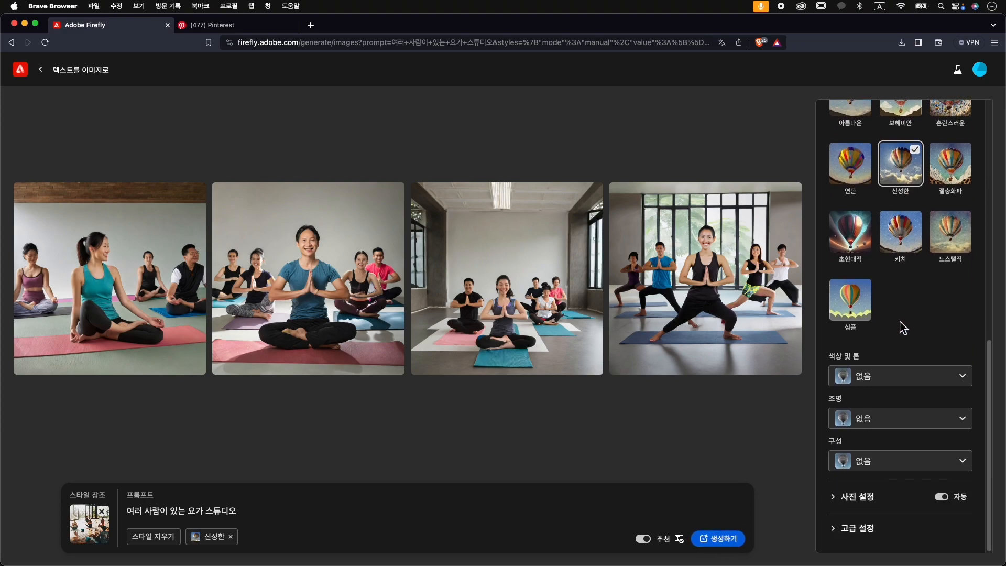
{"action": "left_click", "coordinate": [914, 382]}
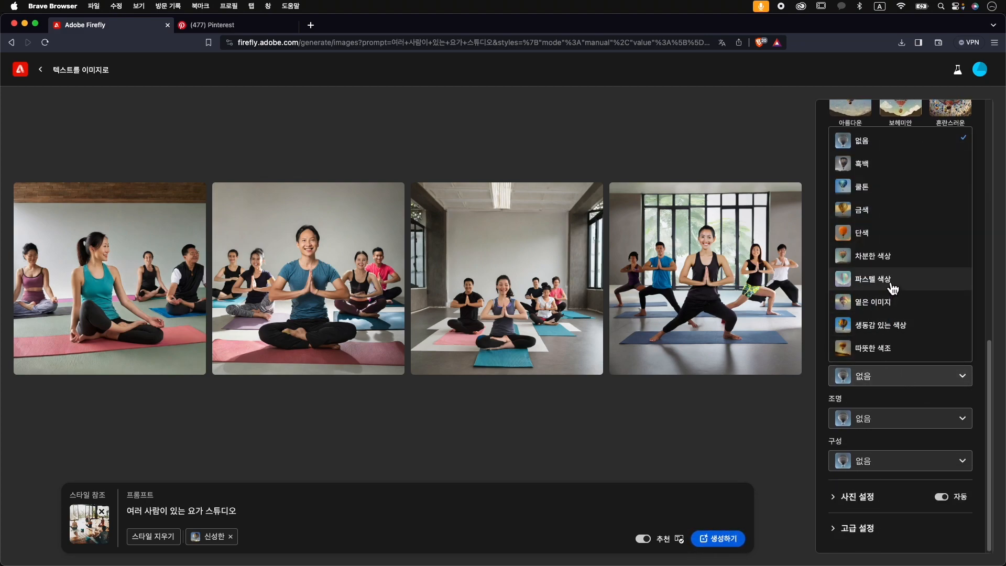
{"action": "left_click", "coordinate": [896, 257]}
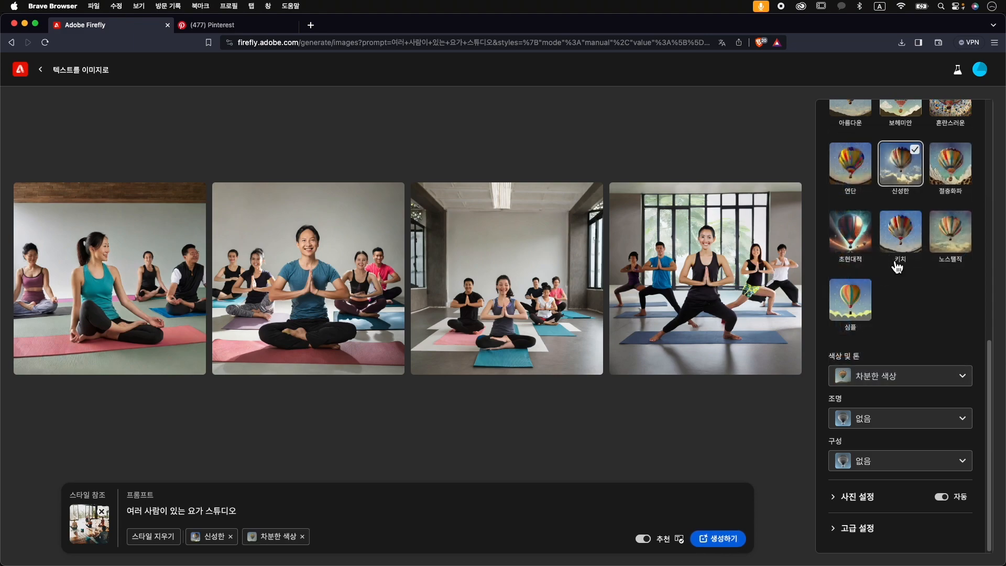
{"action": "left_click", "coordinate": [910, 420]}
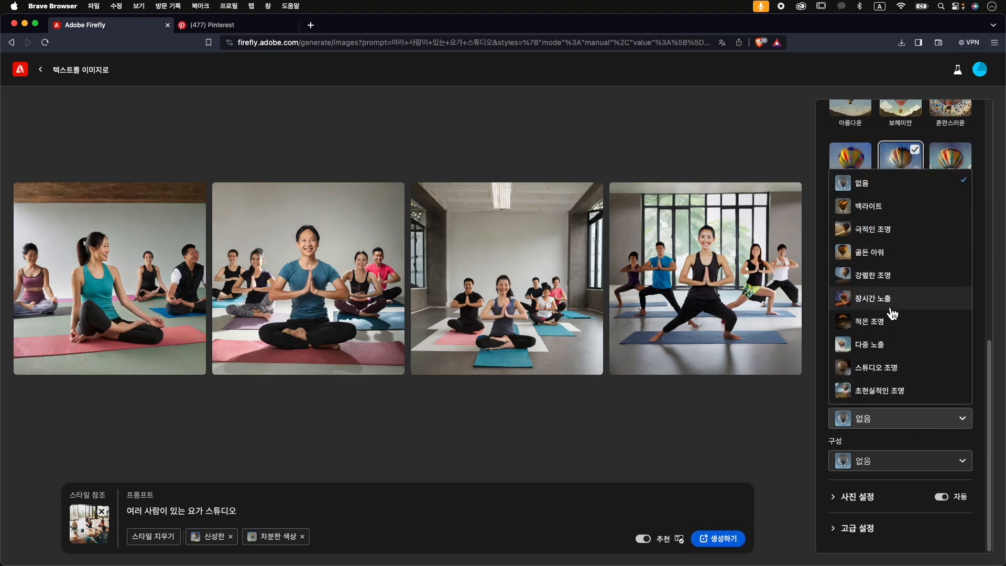
{"action": "left_click", "coordinate": [901, 284]}
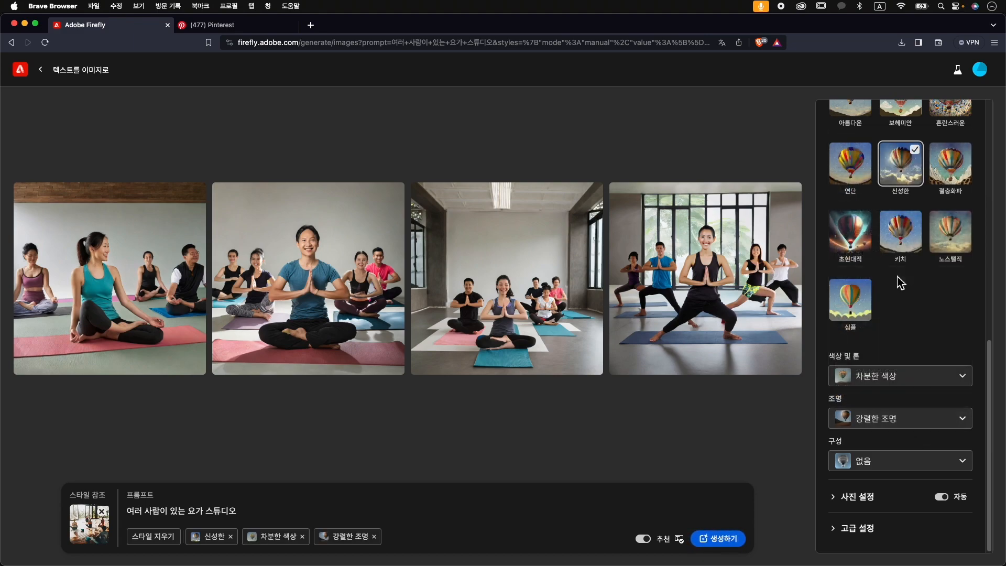
Set the composition to 풍경 사진 촬영 and the aperture in the photo settings to f/8
{"action": "left_click", "coordinate": [915, 468]}
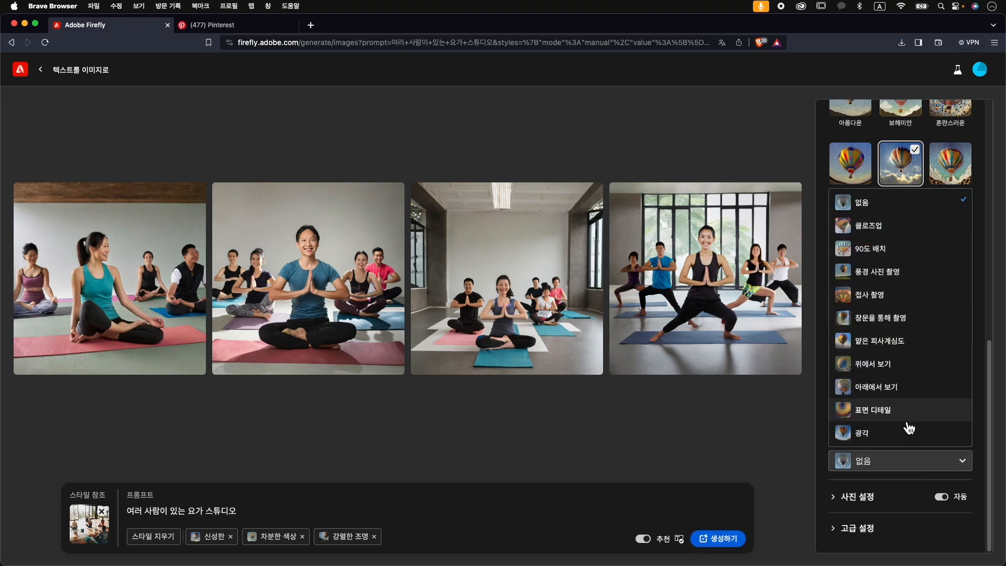
{"action": "left_click", "coordinate": [921, 276]}
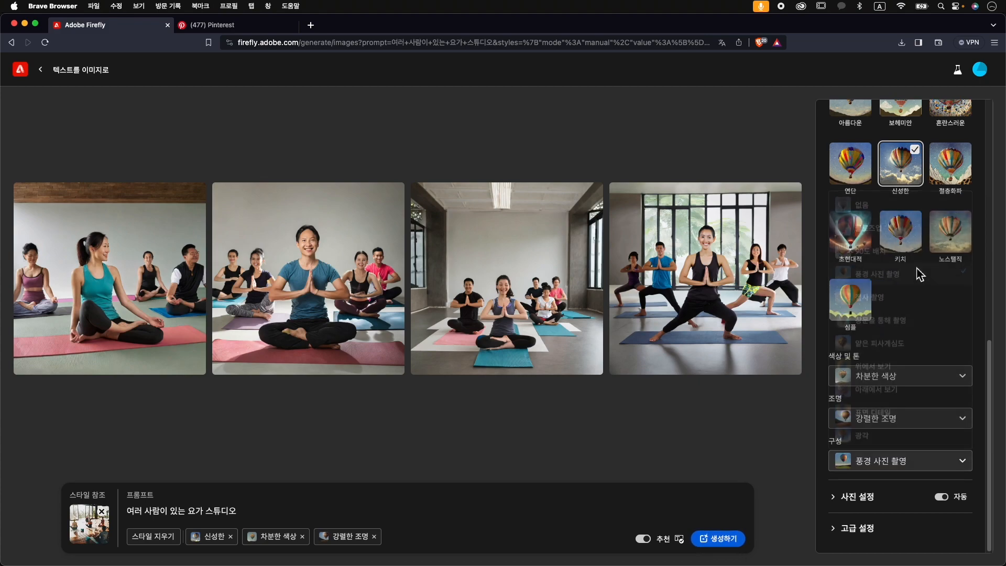
{"action": "left_click", "coordinate": [840, 504]}
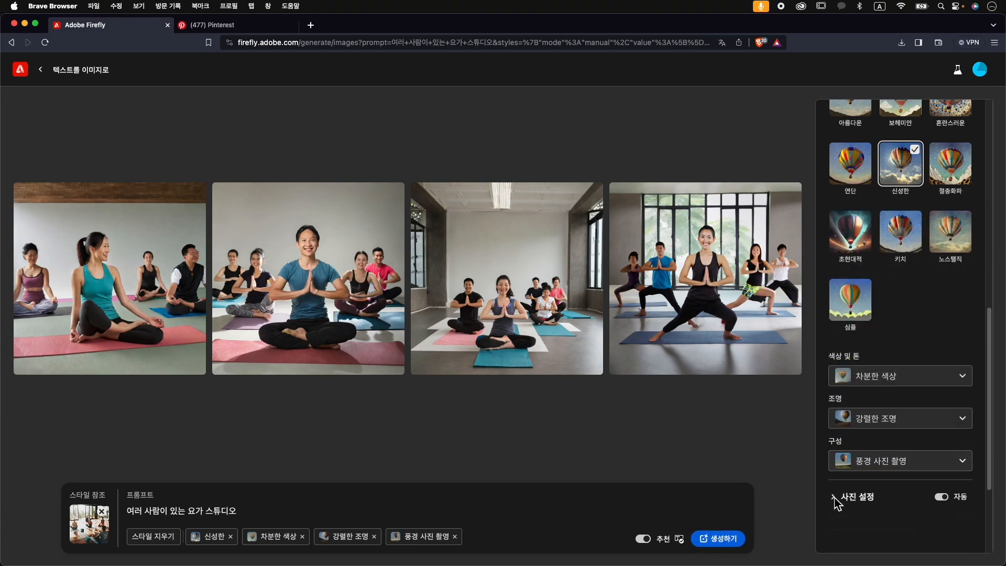
{"action": "scroll", "coordinate": [859, 498], "scroll_direction": "down", "scroll_amount": 3}
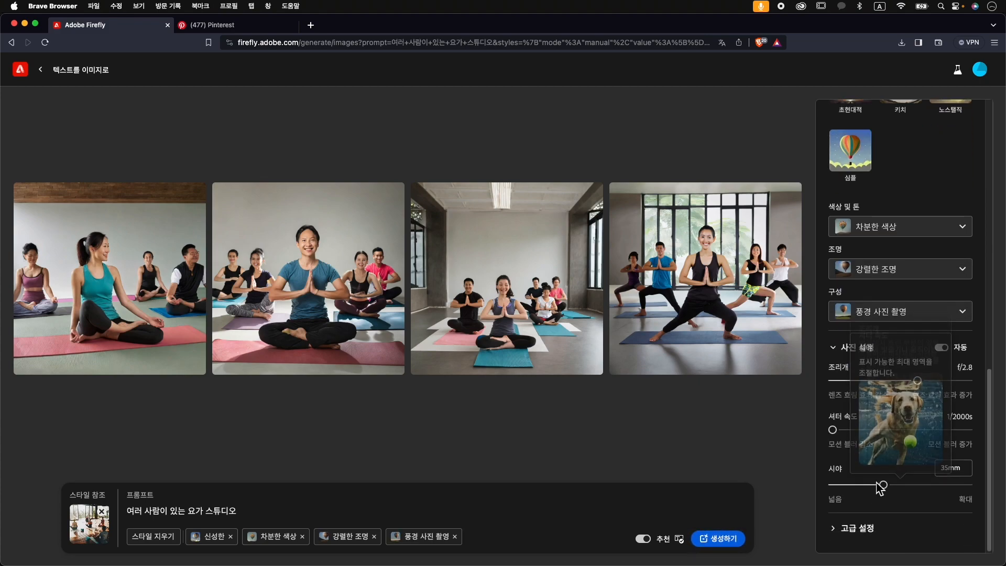
{"action": "left_click_drag", "start_coordinate": [917, 380], "coordinate": [954, 384]}
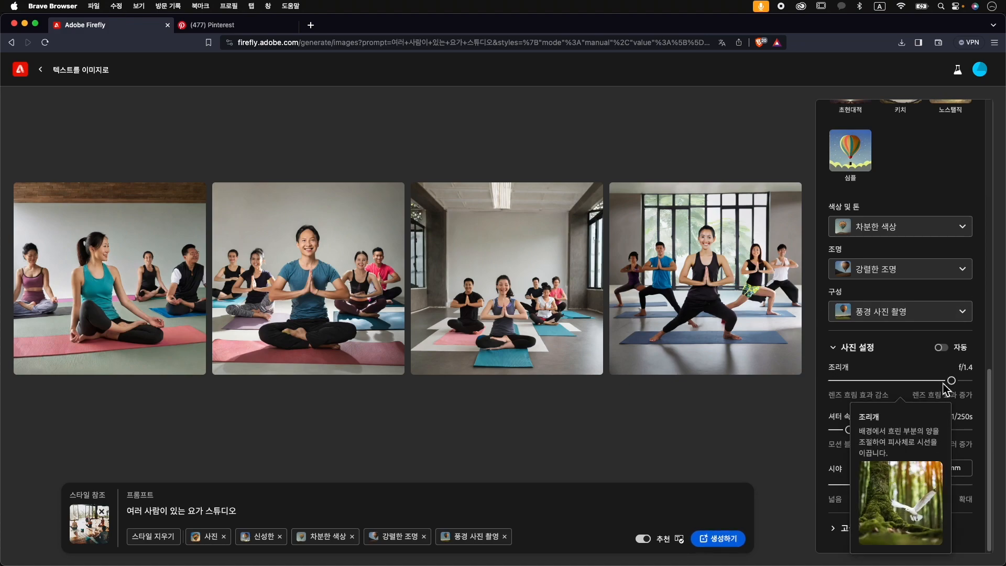
{"action": "left_click_drag", "start_coordinate": [953, 384], "coordinate": [869, 392]}
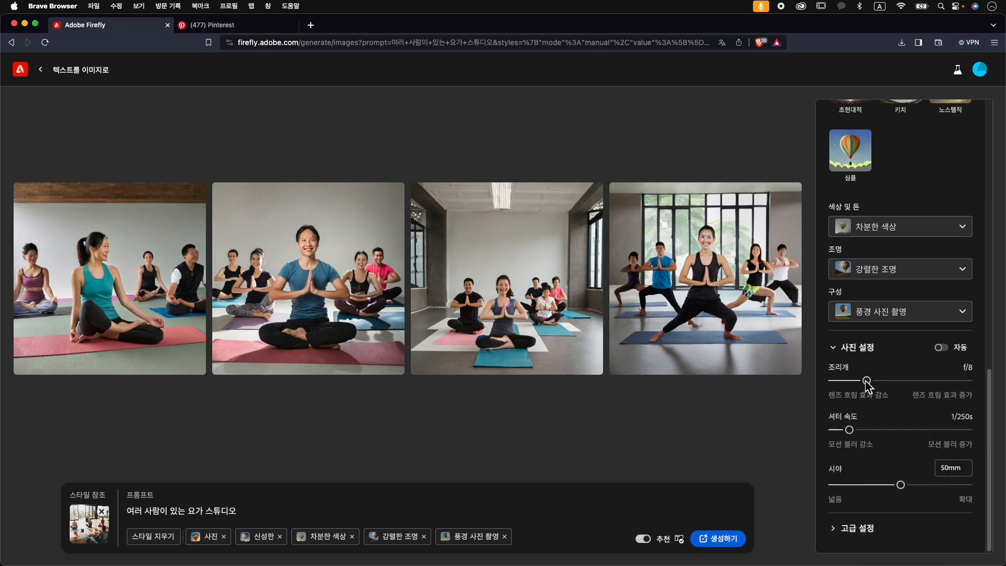
{"action": "mouse_move", "coordinate": [851, 430]}
{"action": "left_mouse_down"}
{"action": "mouse_move", "coordinate": [864, 430]}
{"action": "mouse_move", "coordinate": [851, 431]}
{"action": "left_mouse_up"}
Check the image exclusion option in the advanced settings and generate the images with the chosen styles
{"action": "left_click", "coordinate": [837, 529]}
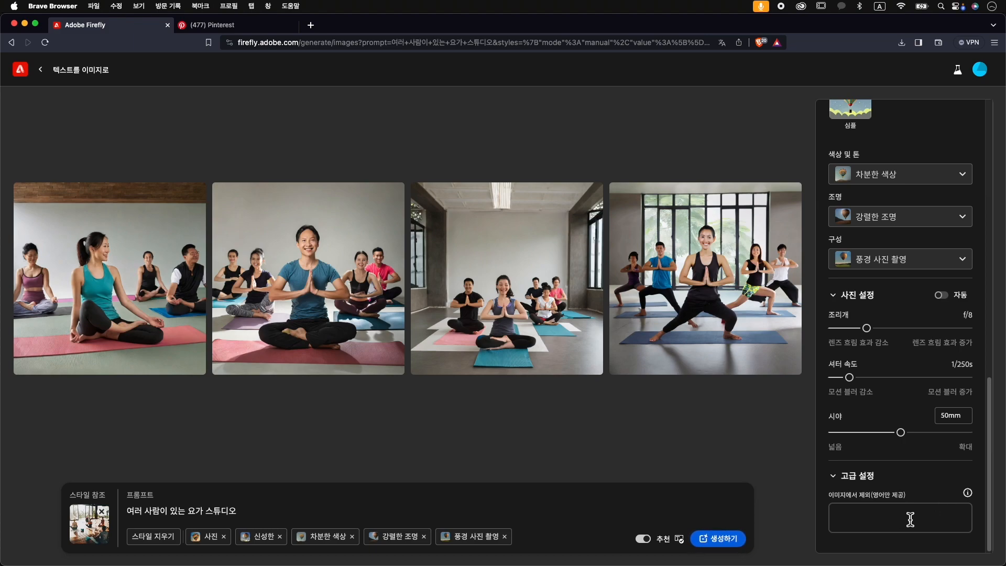
{"action": "mouse_move", "coordinate": [970, 496]}
{"action": "left_click", "coordinate": [733, 545]}
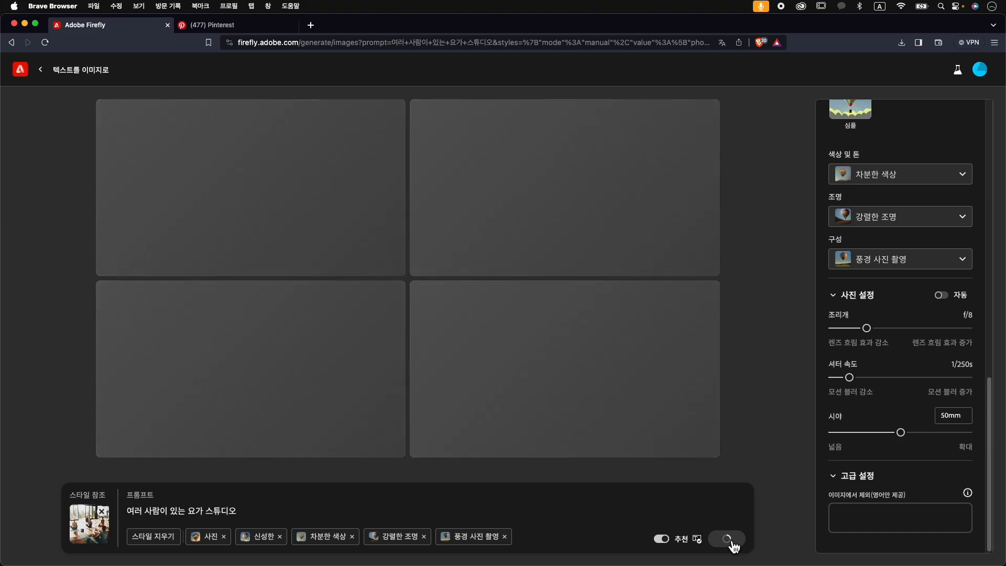
{"action": "scroll", "coordinate": [943, 262], "scroll_direction": "up", "scroll_amount": 10}
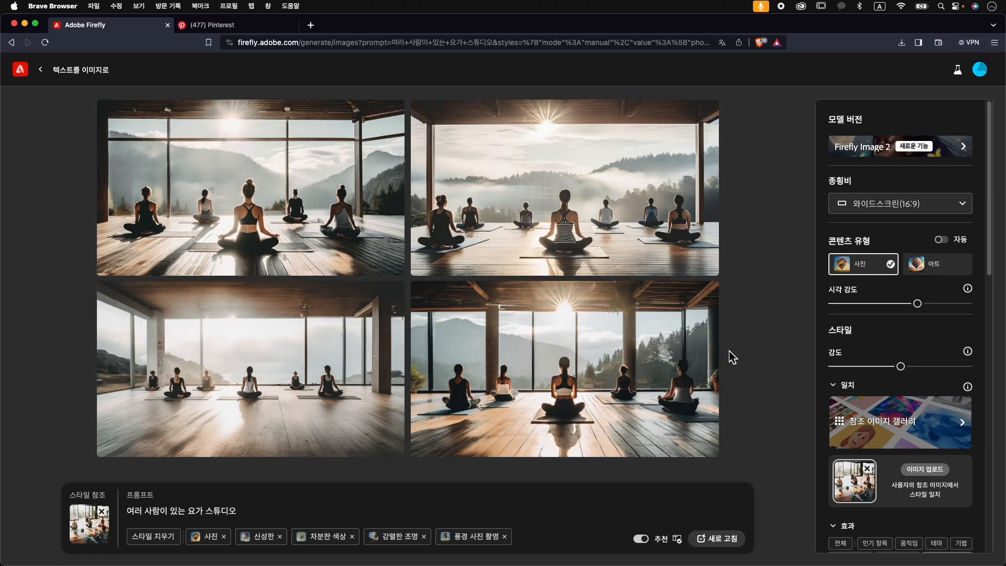
View the generated yoga studio images enlarged and close the preview
{"action": "left_click", "coordinate": [562, 357]}
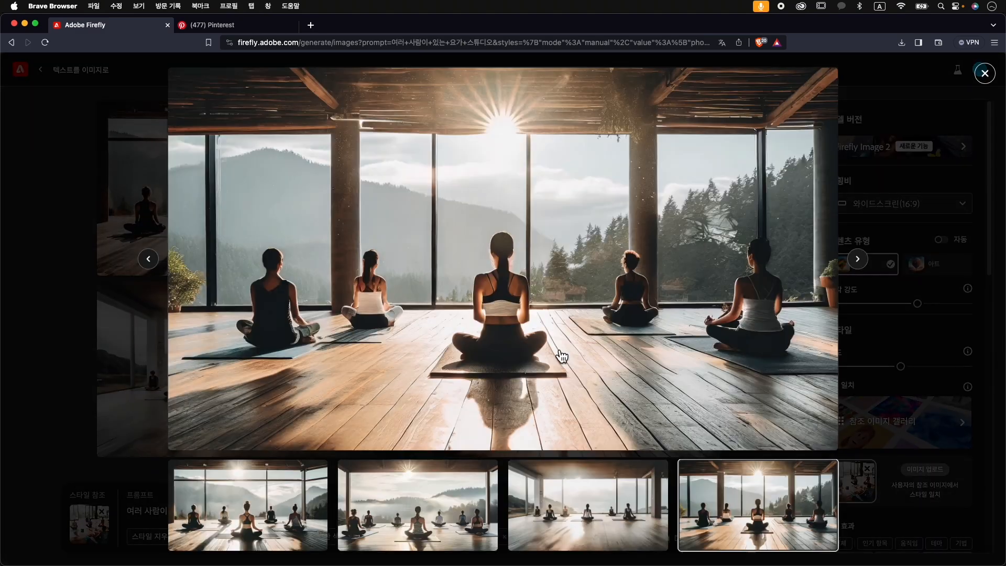
{"action": "left_click", "coordinate": [857, 260]}
{"action": "left_click", "coordinate": [885, 183]}
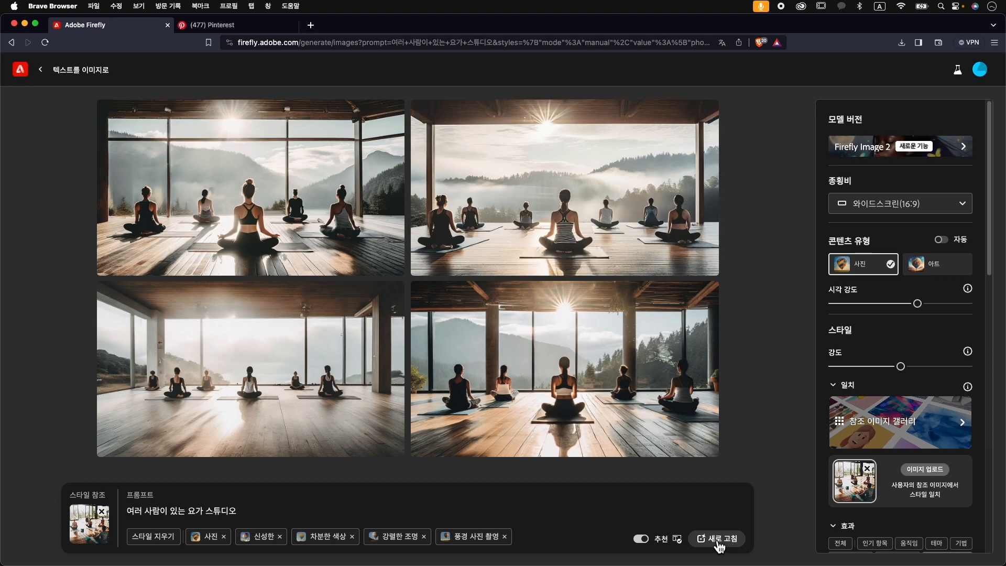
Open the fourth generated image, with five people facing the sunlit windows, in 생성형 채우기
{"action": "mouse_move", "coordinate": [597, 366]}
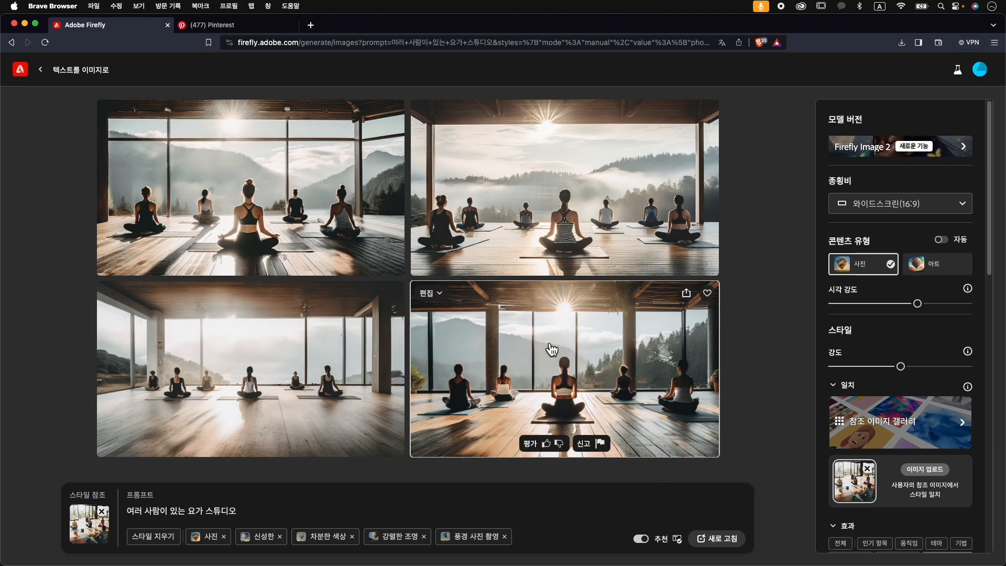
{"action": "left_click", "coordinate": [443, 299]}
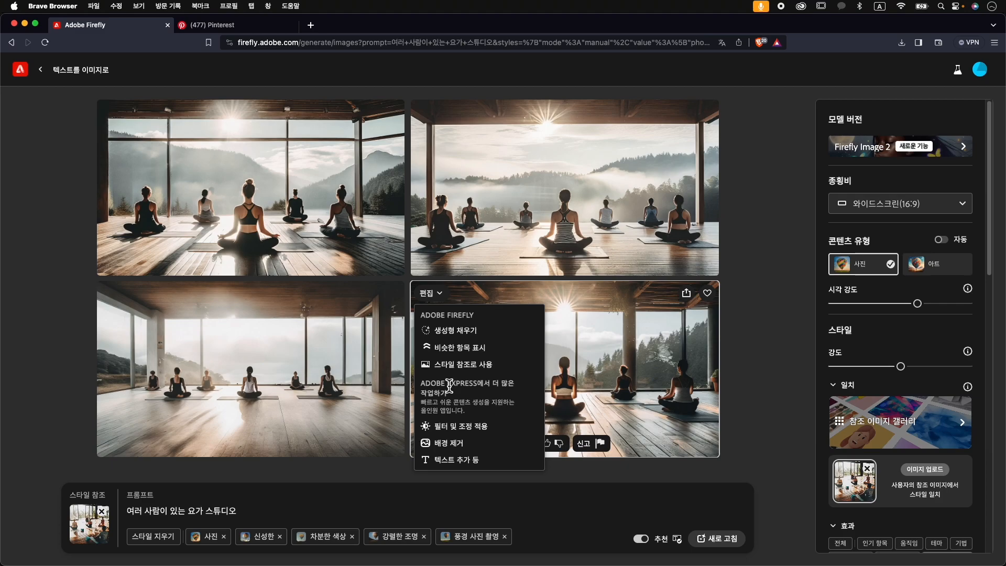
{"action": "left_click", "coordinate": [480, 335]}
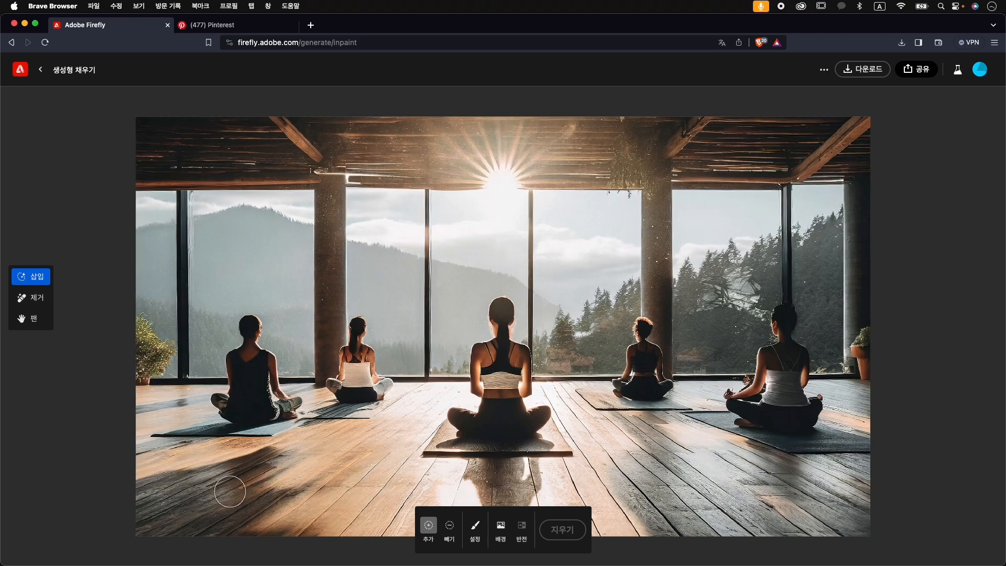
Try to remove the woman in the white top beside the left column using the 제거 brush
{"action": "left_click", "coordinate": [40, 305]}
{"action": "mouse_move", "coordinate": [355, 326]}
{"action": "left_mouse_down"}
{"action": "mouse_move", "coordinate": [343, 385]}
{"action": "mouse_move", "coordinate": [374, 380]}
{"action": "mouse_move", "coordinate": [366, 354]}
{"action": "mouse_move", "coordinate": [352, 351]}
{"action": "mouse_move", "coordinate": [367, 379]}
{"action": "left_mouse_up"}
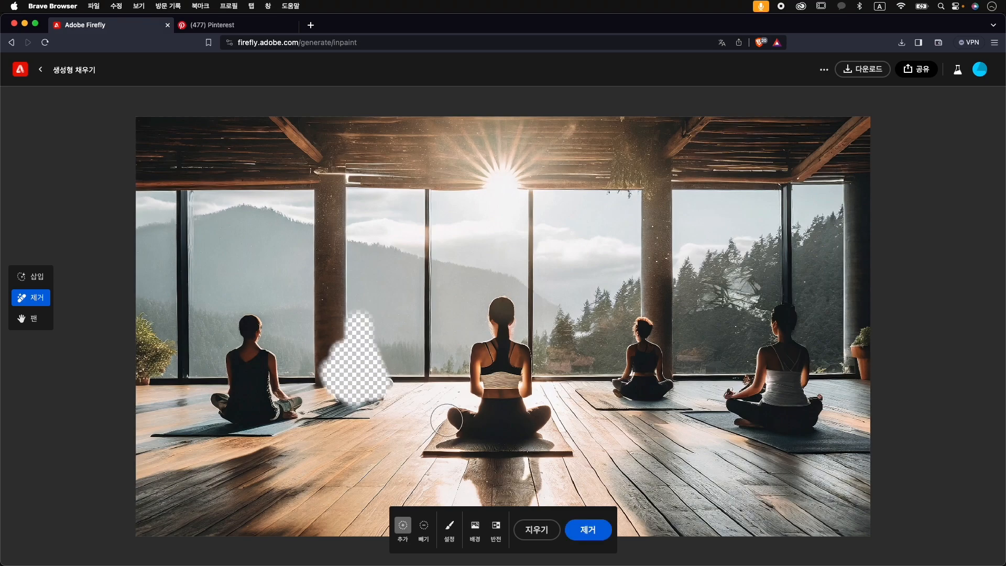
{"action": "left_click", "coordinate": [596, 540]}
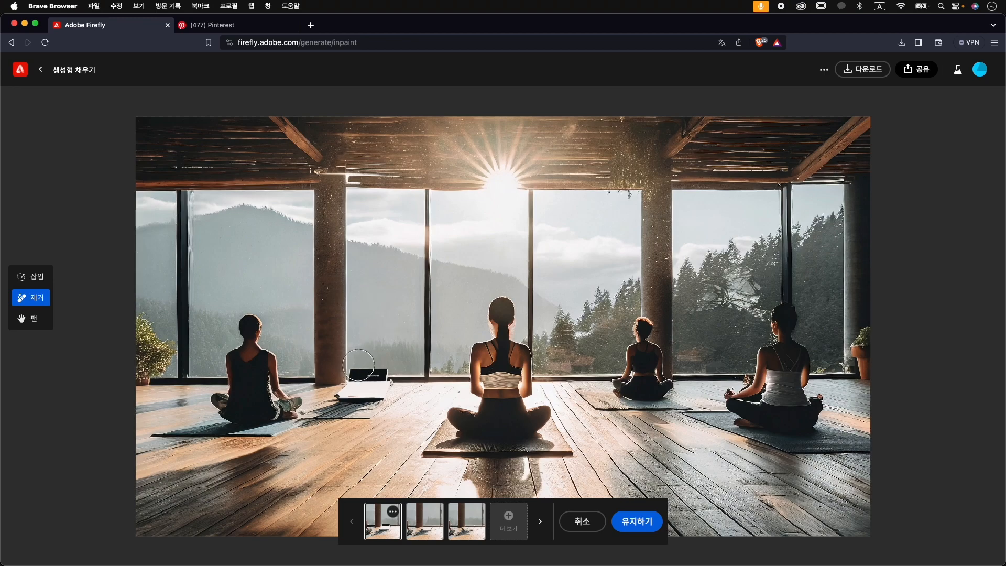
Compare the removal variations, then cancel the removal and clear the brushed mask
{"action": "left_click", "coordinate": [436, 530]}
{"action": "left_click", "coordinate": [466, 532]}
{"action": "left_click", "coordinate": [436, 530]}
{"action": "left_click", "coordinate": [382, 526]}
{"action": "left_click", "coordinate": [424, 527]}
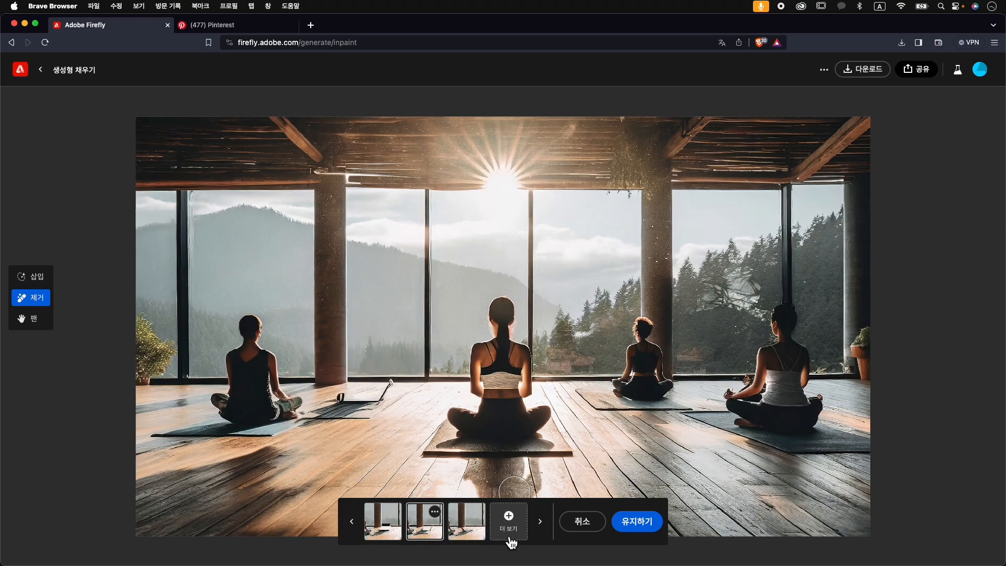
{"action": "left_click", "coordinate": [600, 532]}
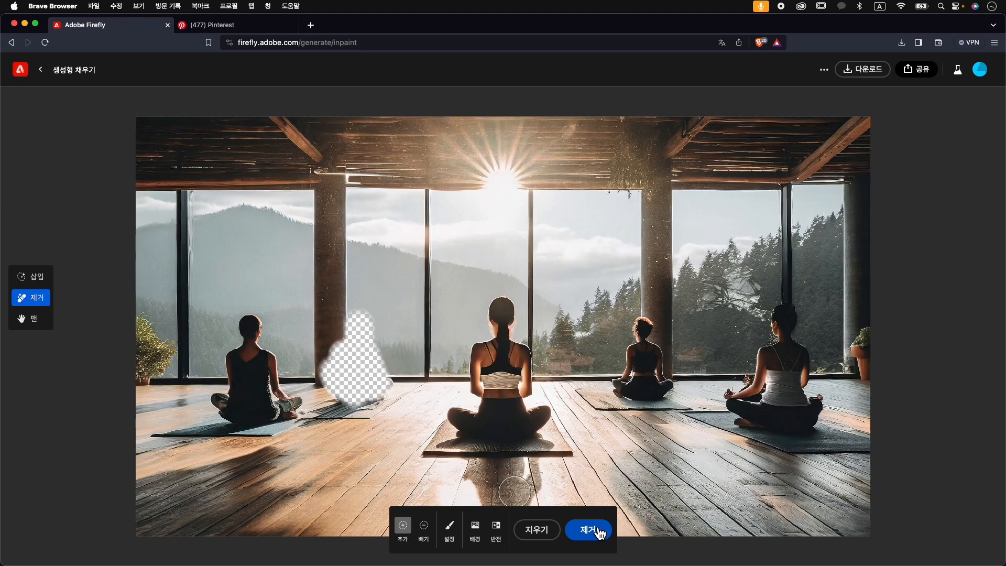
{"action": "left_click", "coordinate": [550, 536]}
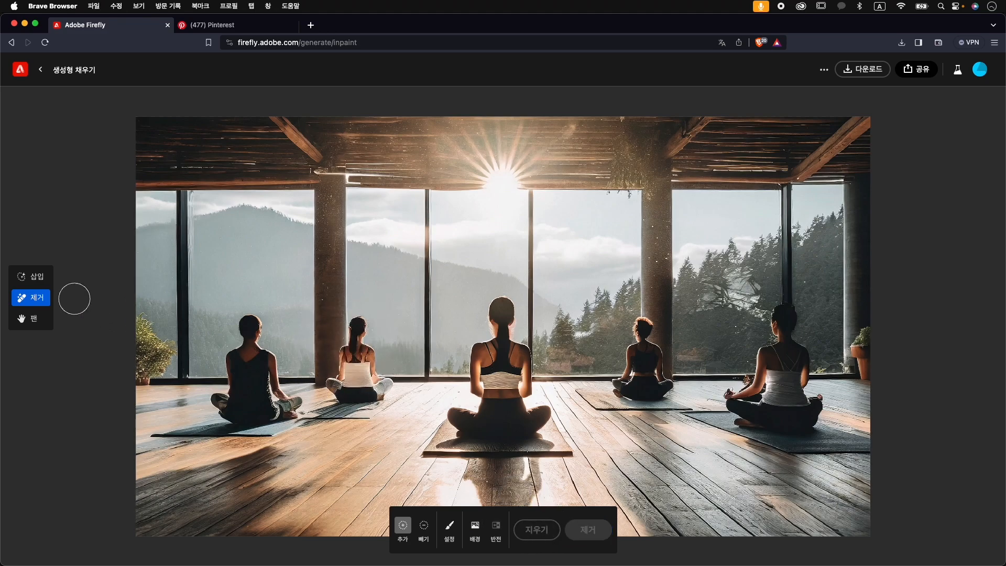
Mask an oval patch of floor in the image's left foreground with the 삽입 brush, enlarging the brush to widen it
{"action": "left_click", "coordinate": [31, 318]}
{"action": "left_click_drag", "start_coordinate": [431, 305], "coordinate": [398, 301]}
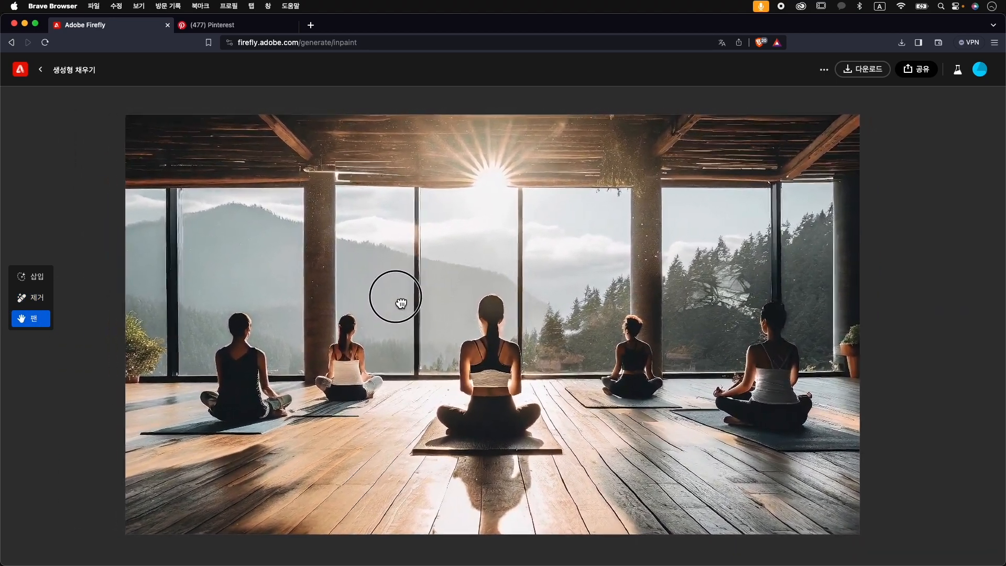
{"action": "left_click", "coordinate": [32, 276]}
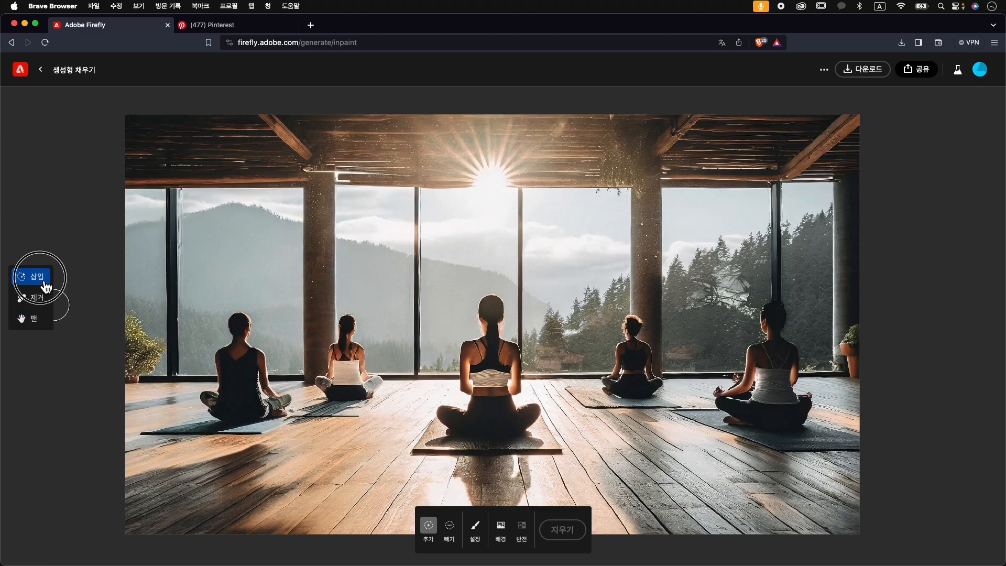
{"action": "left_click_drag", "start_coordinate": [213, 490], "coordinate": [312, 489]}
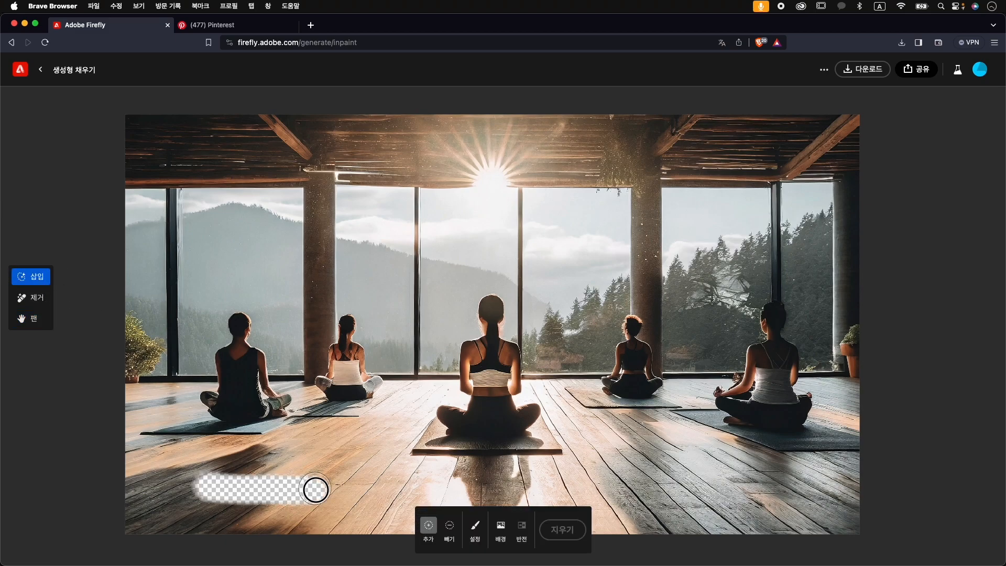
{"action": "left_click_drag", "start_coordinate": [212, 491], "coordinate": [303, 492]}
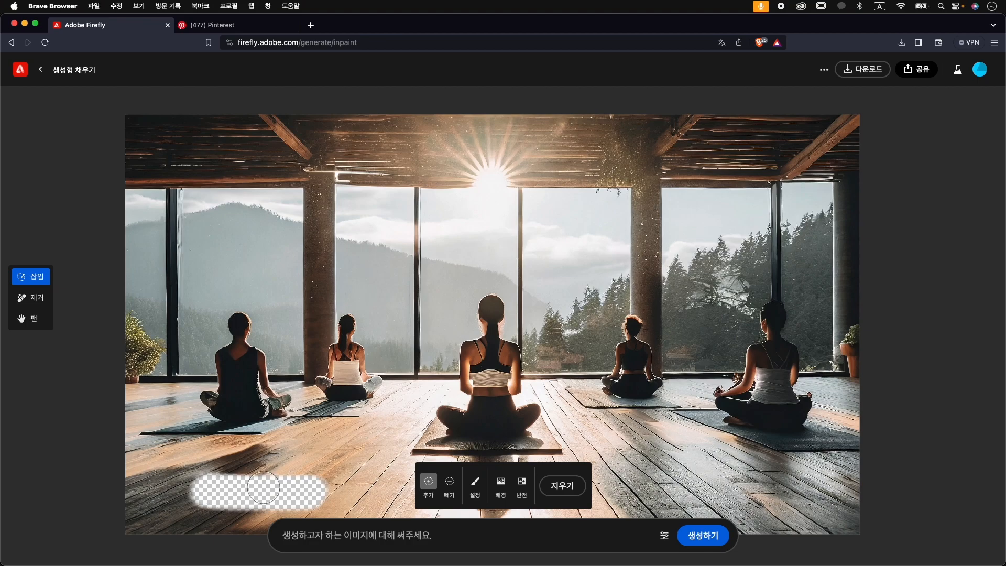
{"action": "key", "text": "]"}
{"action": "key", "text": "]"}
{"action": "key", "text": "]"}
{"action": "key", "text": "]"}
{"action": "key", "text": "]"}
{"action": "key", "text": "]"}
{"action": "key", "text": "]"}
{"action": "key", "text": "bracketleft"}
{"action": "key", "text": "bracketleft"}
{"action": "mouse_move", "coordinate": [213, 471]}
{"action": "left_mouse_down"}
{"action": "mouse_move", "coordinate": [306, 478]}
{"action": "mouse_move", "coordinate": [202, 478]}
{"action": "left_mouse_up"}
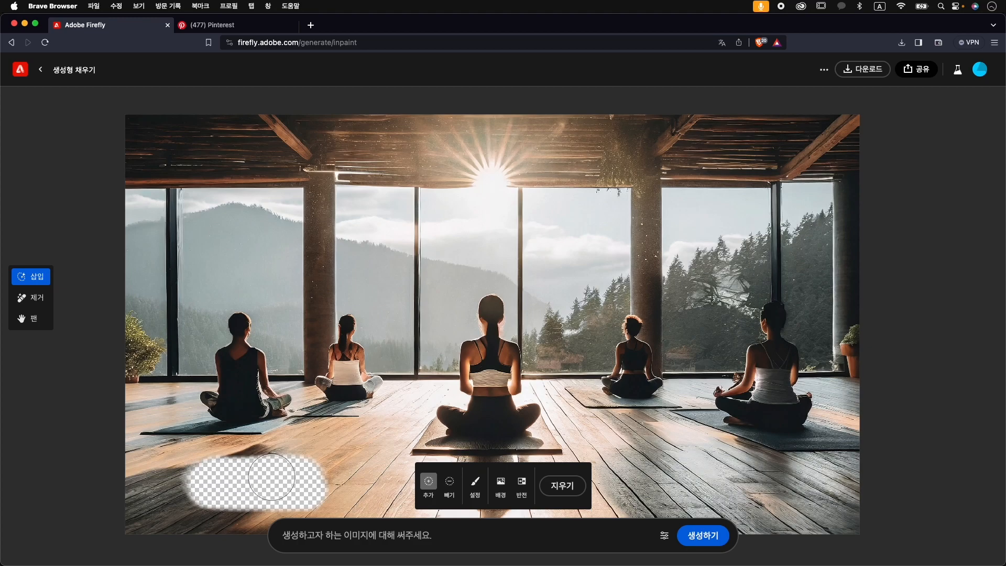
Generate a "foam roller" in the masked floor area
{"action": "left_click", "coordinate": [365, 539]}
{"action": "type", "text": "f"}
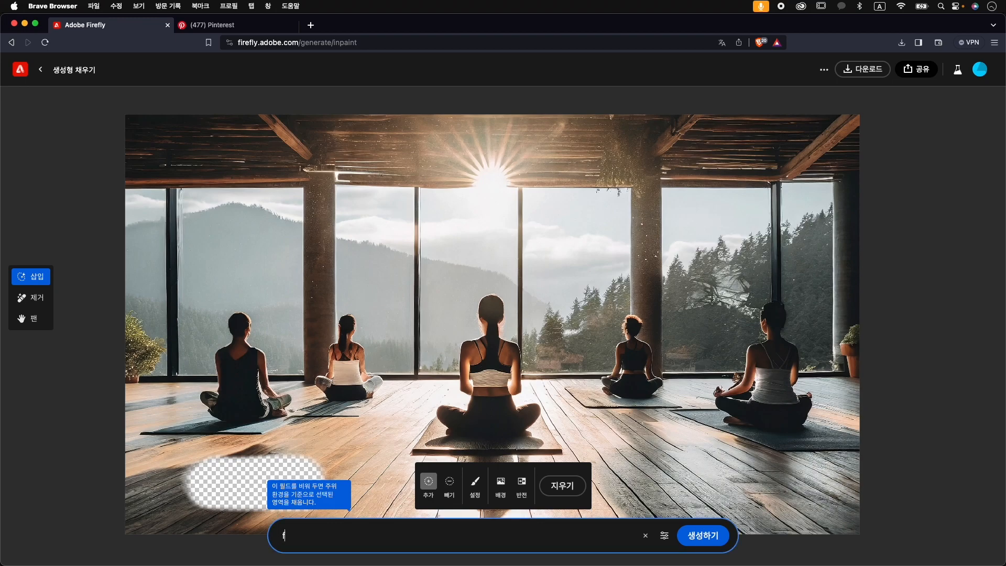
{"action": "type", "text": "oam roller"}
{"action": "key", "text": "Return"}
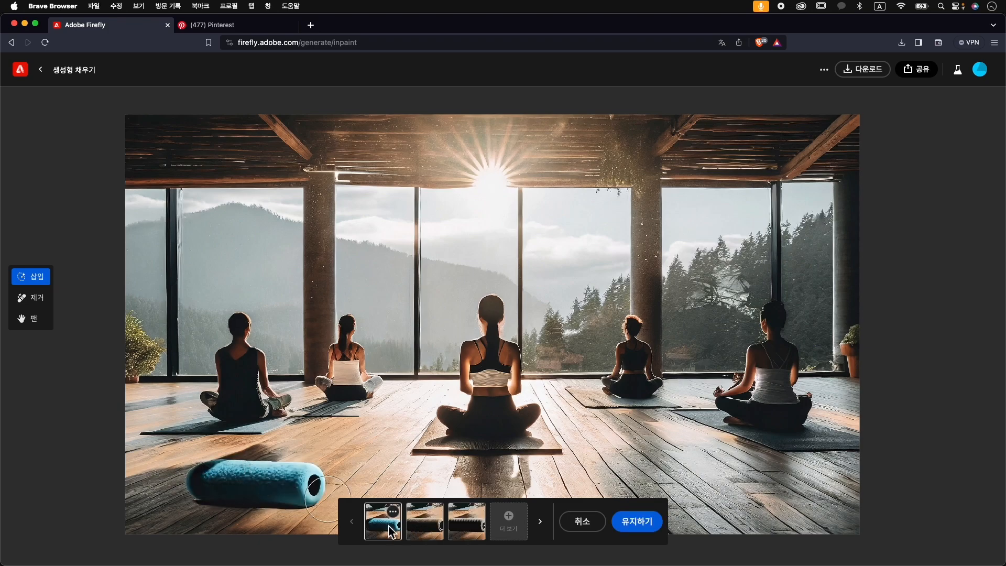
Compare the foam roller variations, including an additional batch, and discard the insertion
{"action": "left_click", "coordinate": [424, 524]}
{"action": "left_click", "coordinate": [460, 533]}
{"action": "left_click", "coordinate": [431, 532]}
{"action": "left_click", "coordinate": [460, 532]}
{"action": "left_click", "coordinate": [516, 529]}
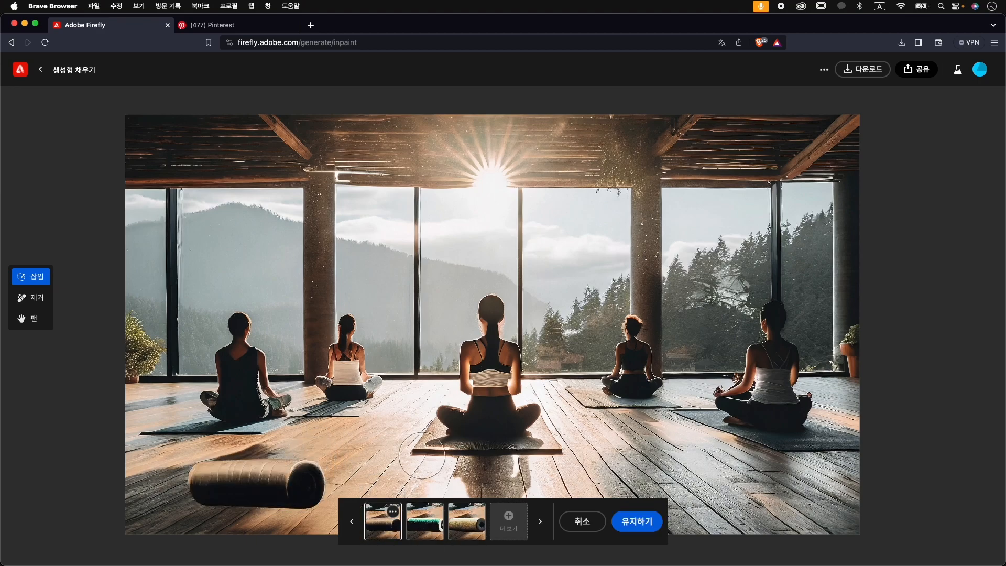
{"action": "left_click", "coordinate": [597, 534]}
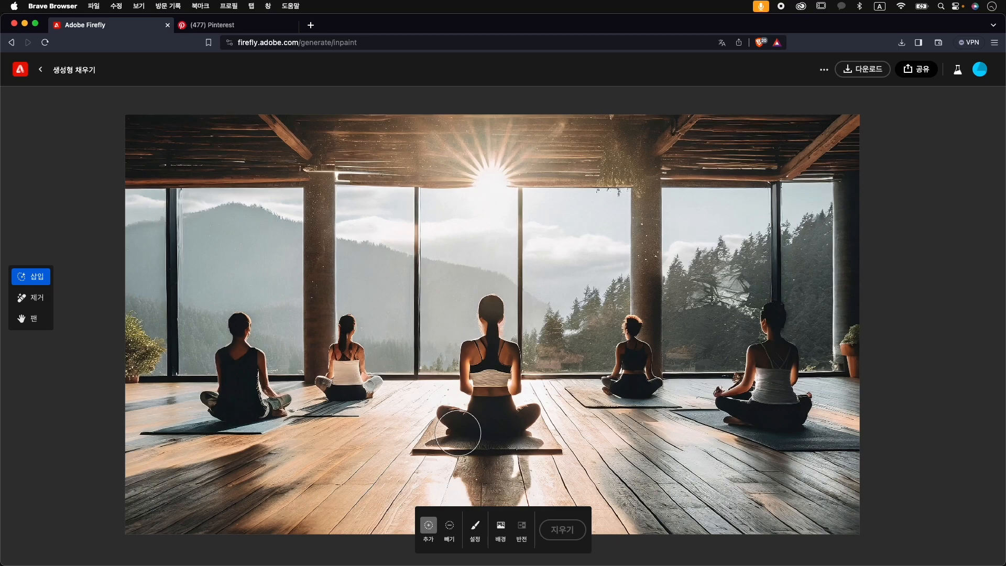
Open the image in Adobe Express with the 텍스트 추가 등 option, allowing site notifications and closing the Pinterest tab
{"action": "left_click", "coordinate": [826, 70]}
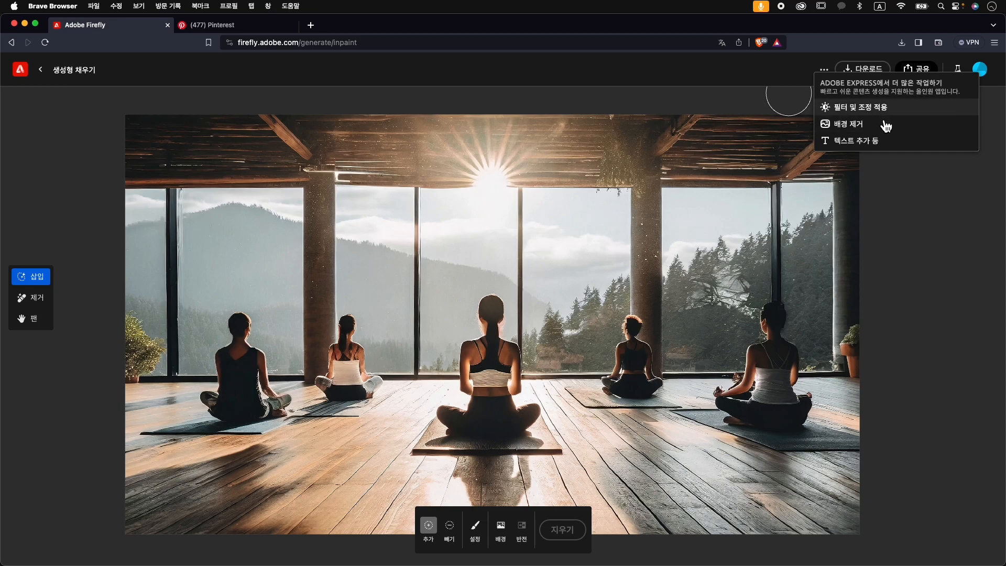
{"action": "left_click", "coordinate": [888, 140]}
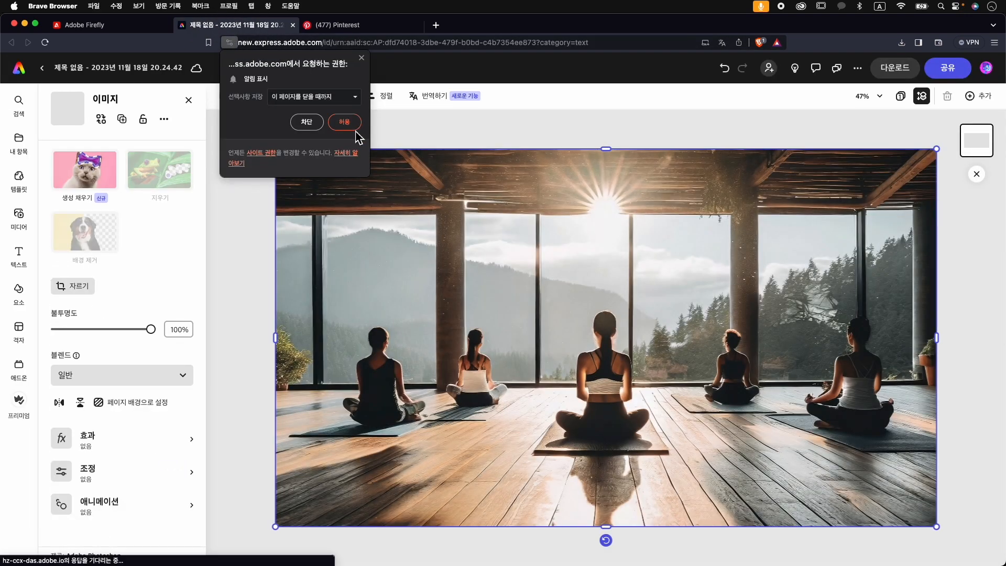
{"action": "left_click", "coordinate": [349, 126]}
{"action": "left_click", "coordinate": [418, 25]}
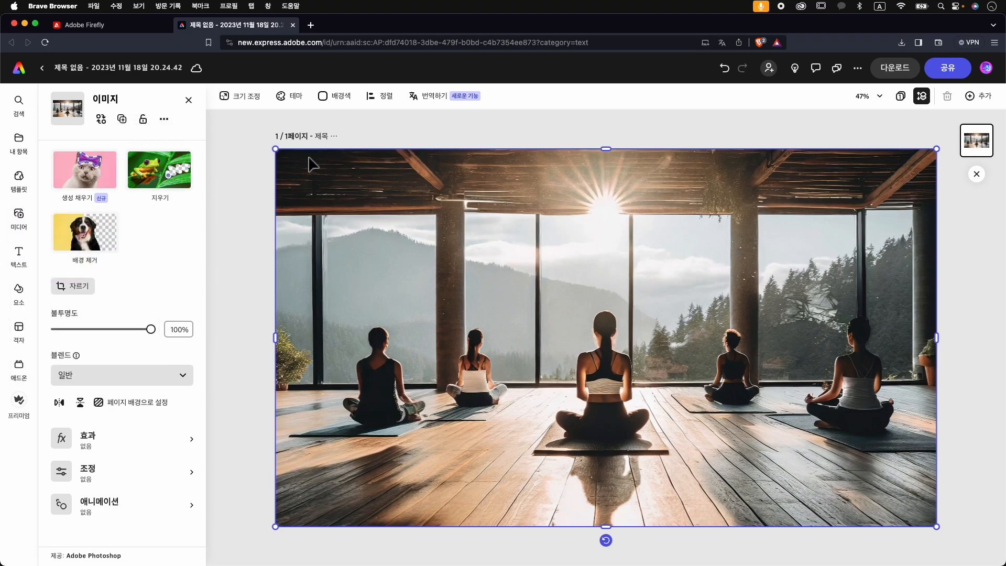
Browse the saved files under 내 항목 and the full collection of 인기 템플릿
{"action": "left_click", "coordinate": [20, 143]}
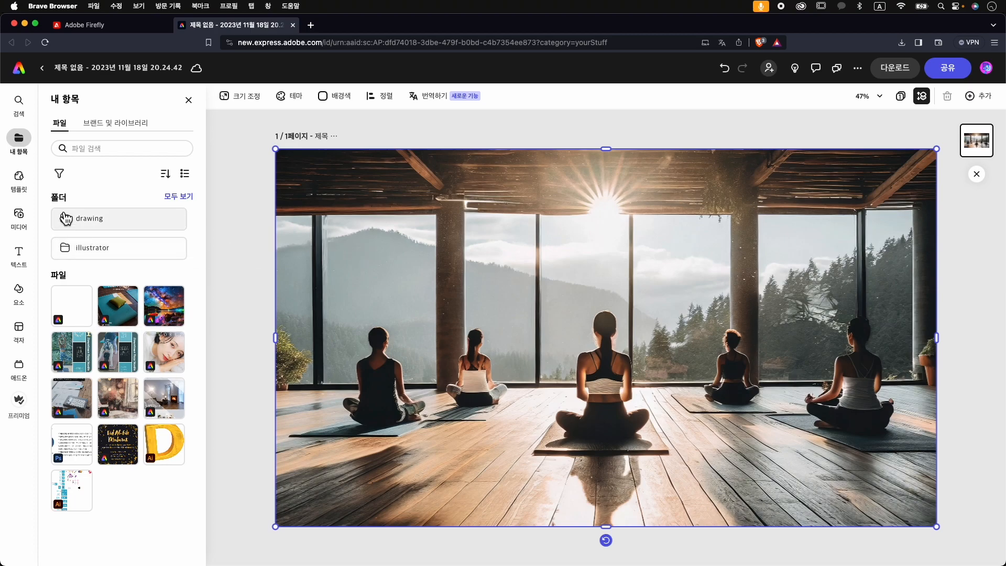
{"action": "left_click", "coordinate": [19, 179]}
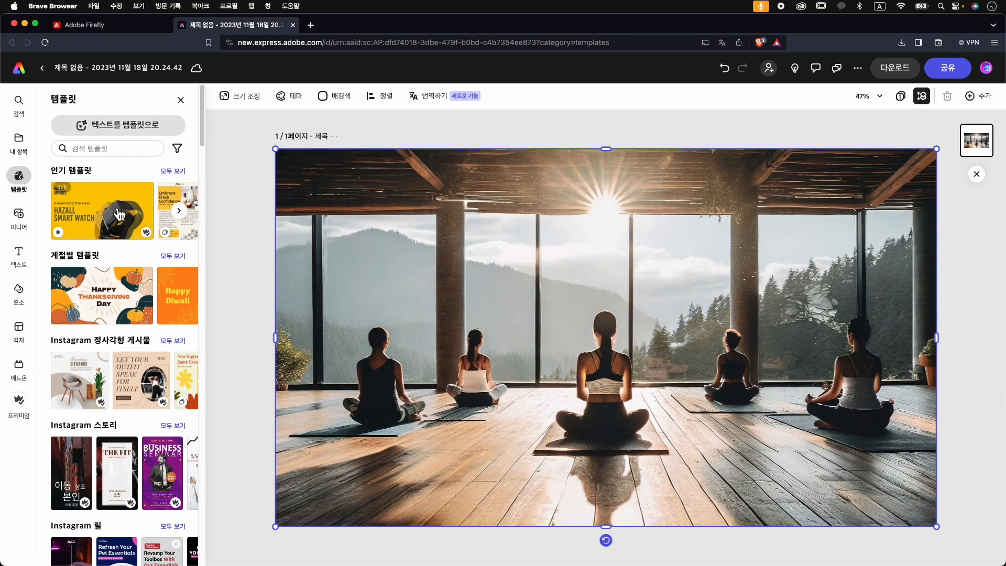
{"action": "left_click", "coordinate": [179, 211]}
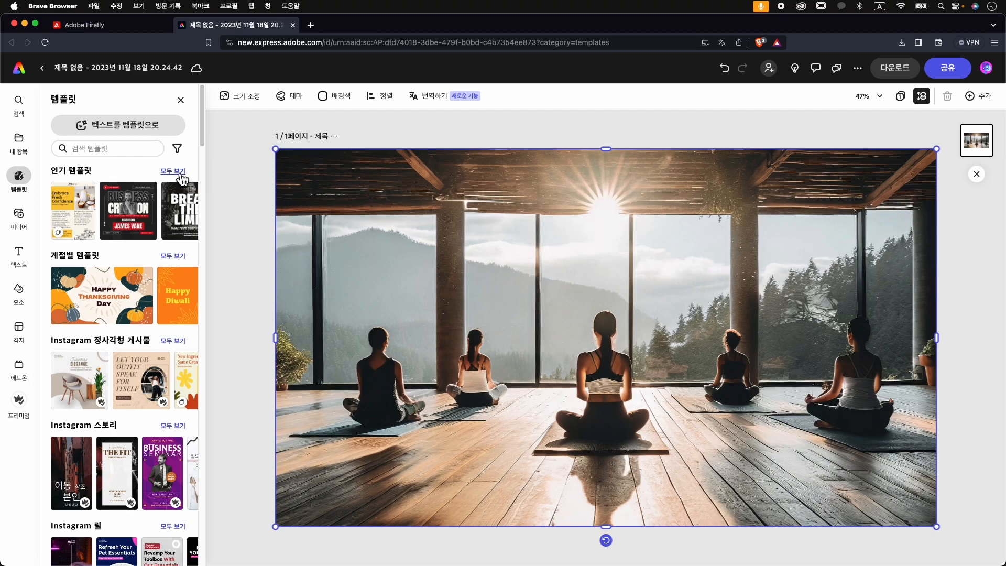
{"action": "left_click", "coordinate": [173, 171]}
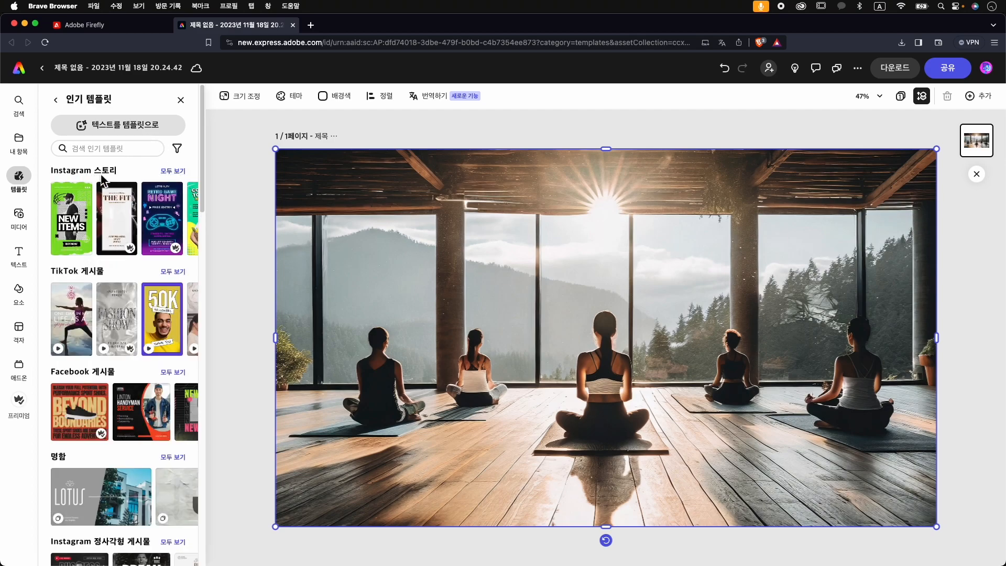
Browse the 인기 템플릿 categories and review the Premium membership benefits
{"action": "scroll", "coordinate": [94, 294], "scroll_direction": "down", "scroll_amount": 10}
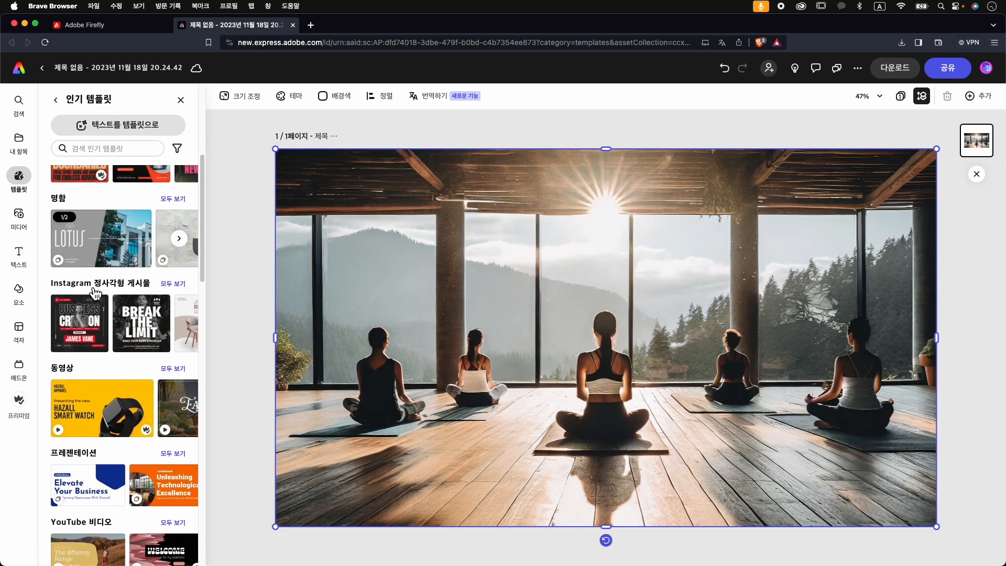
{"action": "scroll", "coordinate": [94, 294], "scroll_direction": "down", "scroll_amount": 5}
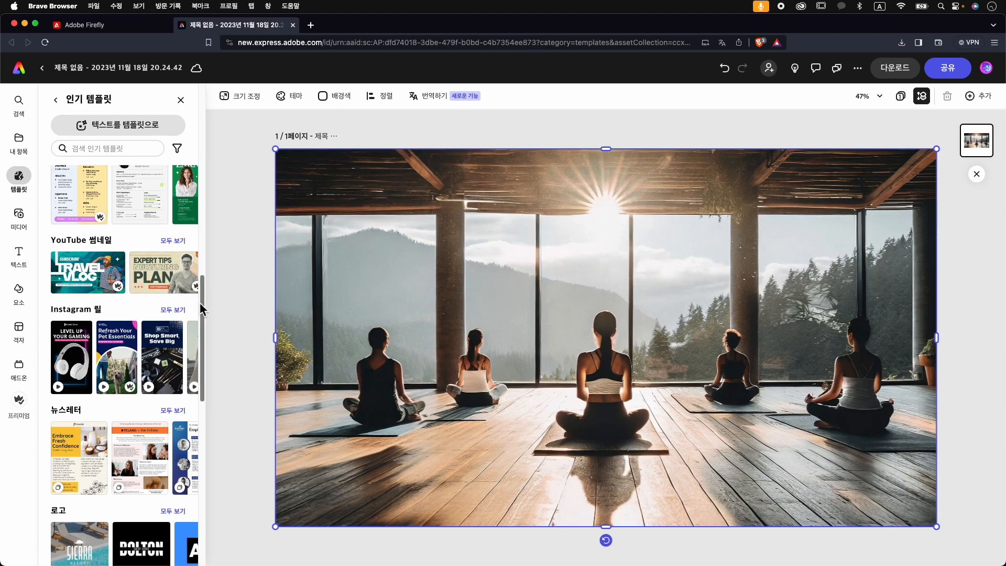
{"action": "left_click", "coordinate": [20, 402]}
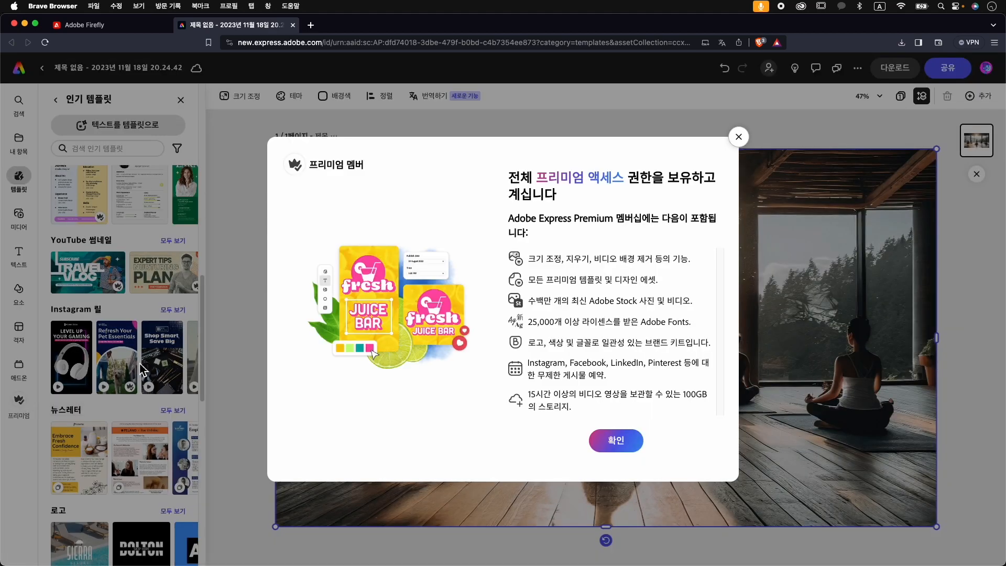
{"action": "left_click", "coordinate": [617, 440]}
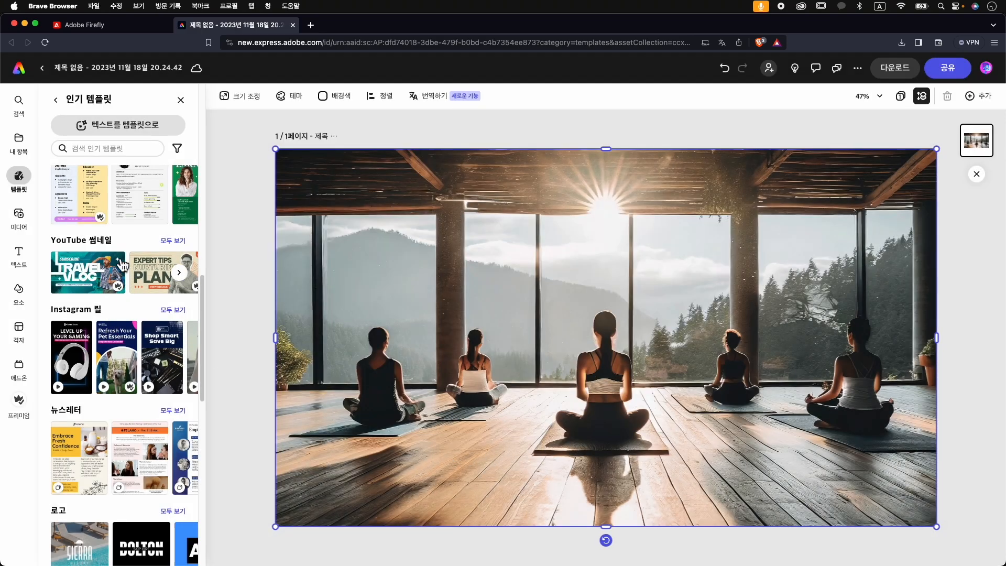
Search the YouTube 썸네일 templates for "yoga" and add the lilac yoga fitness template as a new page
{"action": "left_click", "coordinate": [173, 241]}
{"action": "scroll", "coordinate": [119, 232], "scroll_direction": "down", "scroll_amount": 5}
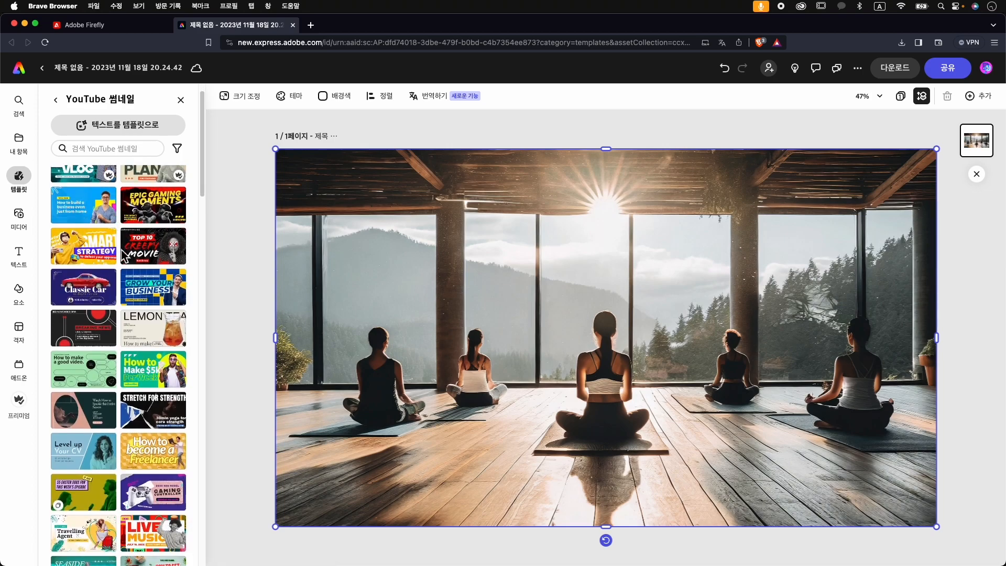
{"action": "scroll", "coordinate": [125, 261], "scroll_direction": "down", "scroll_amount": 8}
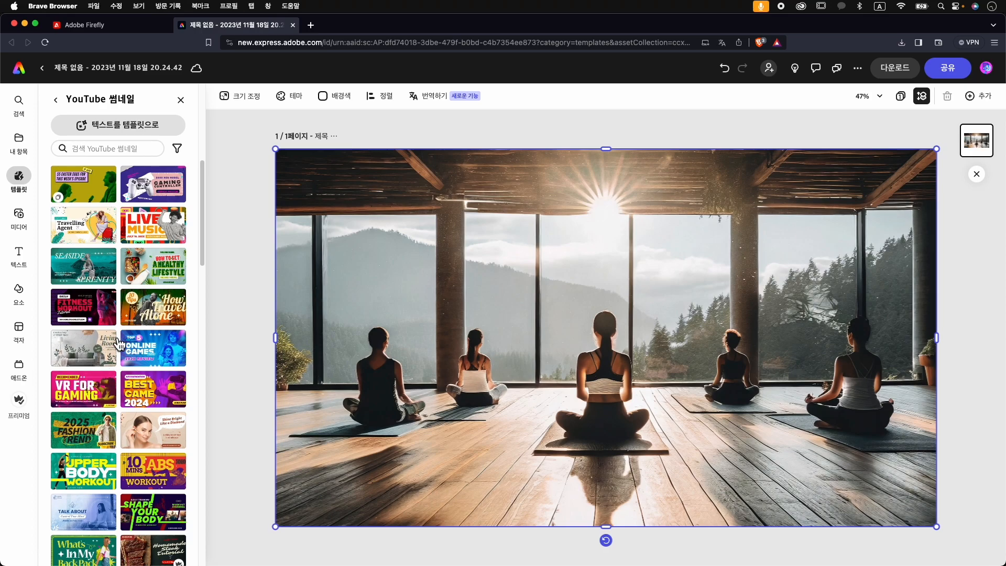
{"action": "left_click", "coordinate": [116, 151]}
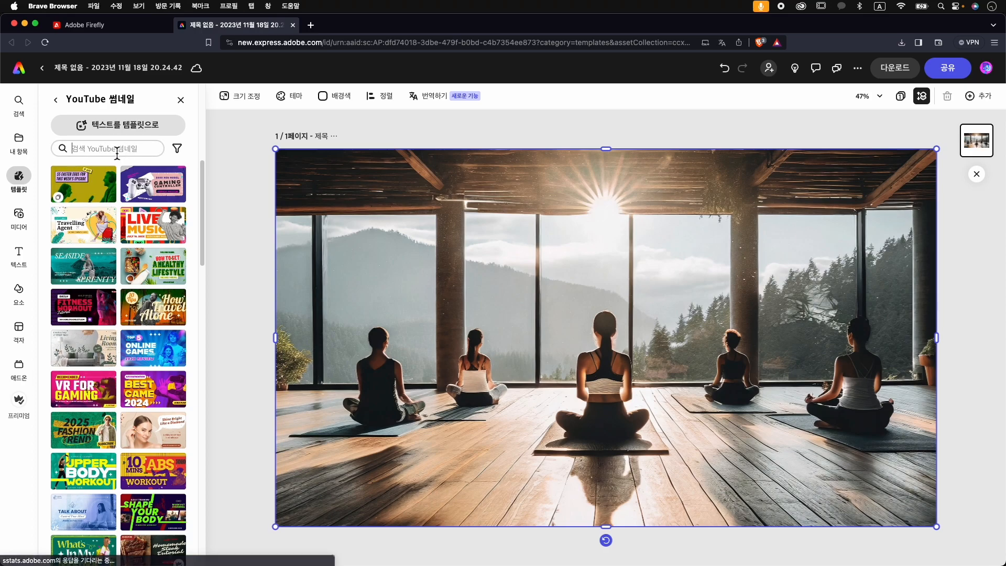
{"action": "type", "text": "yoga"}
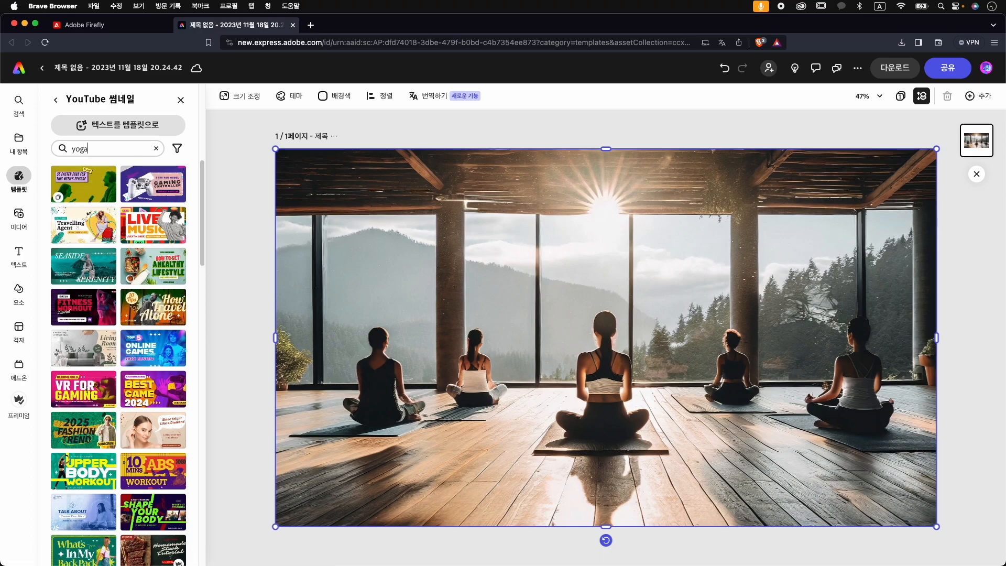
{"action": "key", "text": "Return"}
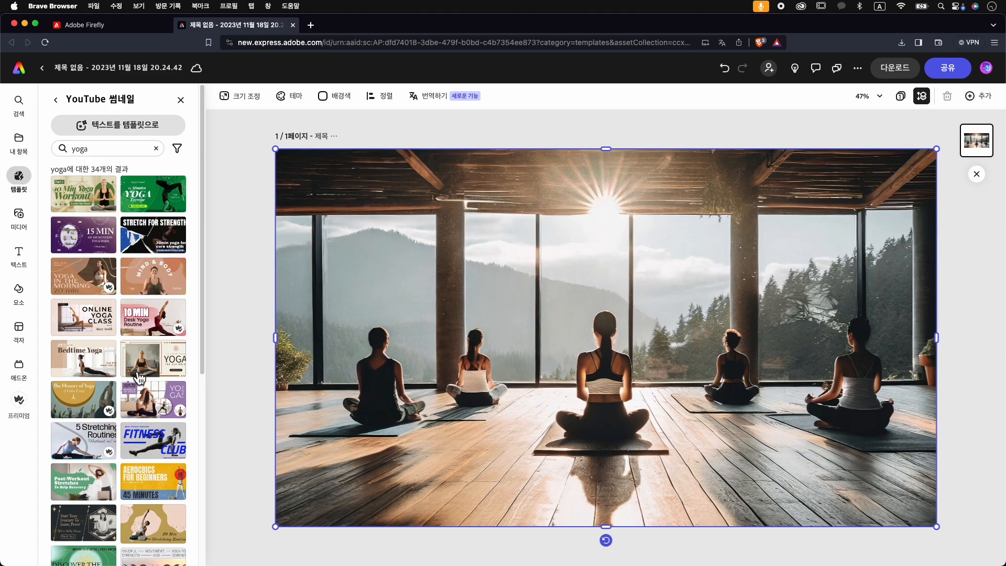
{"action": "left_click", "coordinate": [168, 412]}
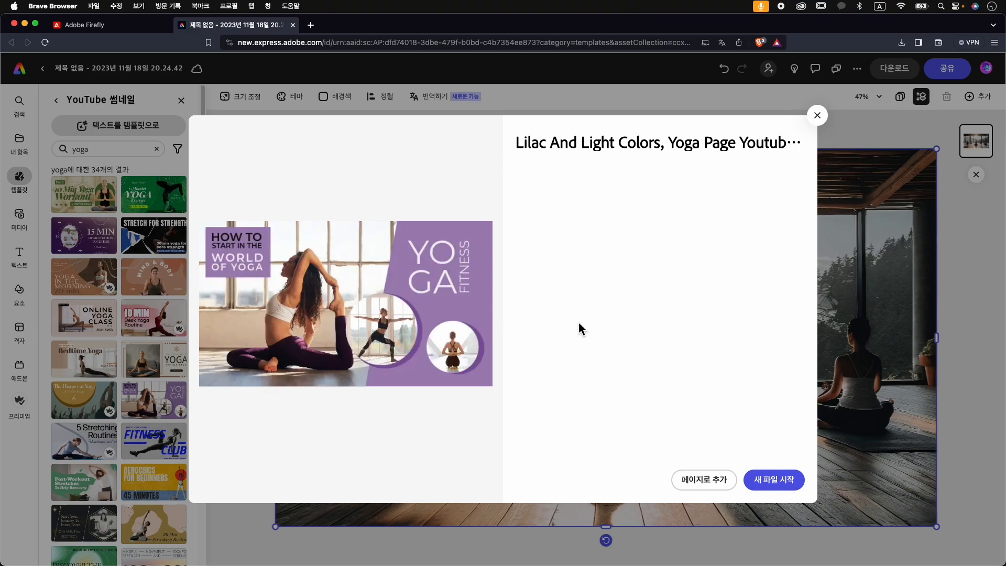
{"action": "left_click", "coordinate": [701, 483]}
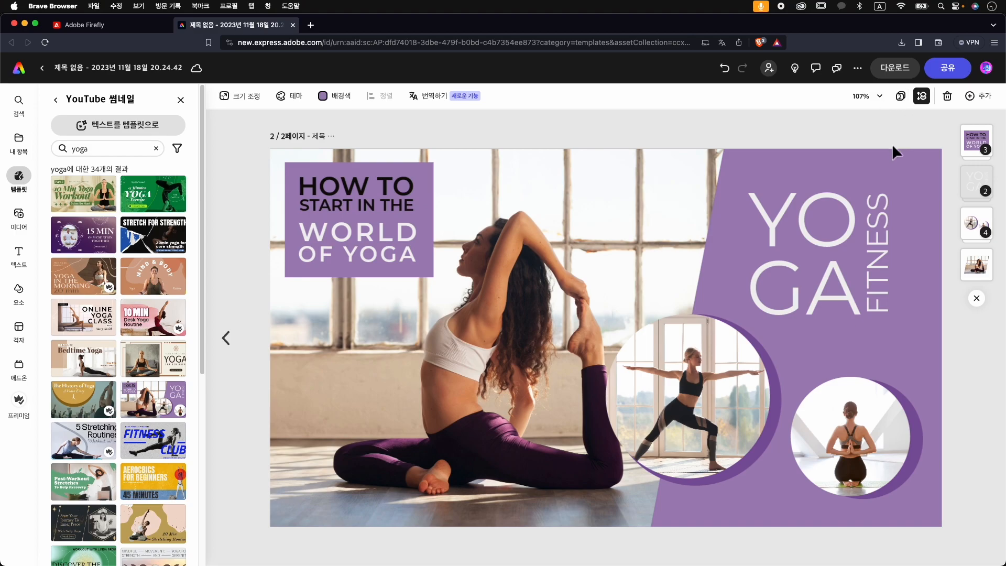
Check both pages in the page overview, viewing the yoga studio page and returning to the lilac template page
{"action": "left_click", "coordinate": [903, 98]}
{"action": "left_click", "coordinate": [204, 230]}
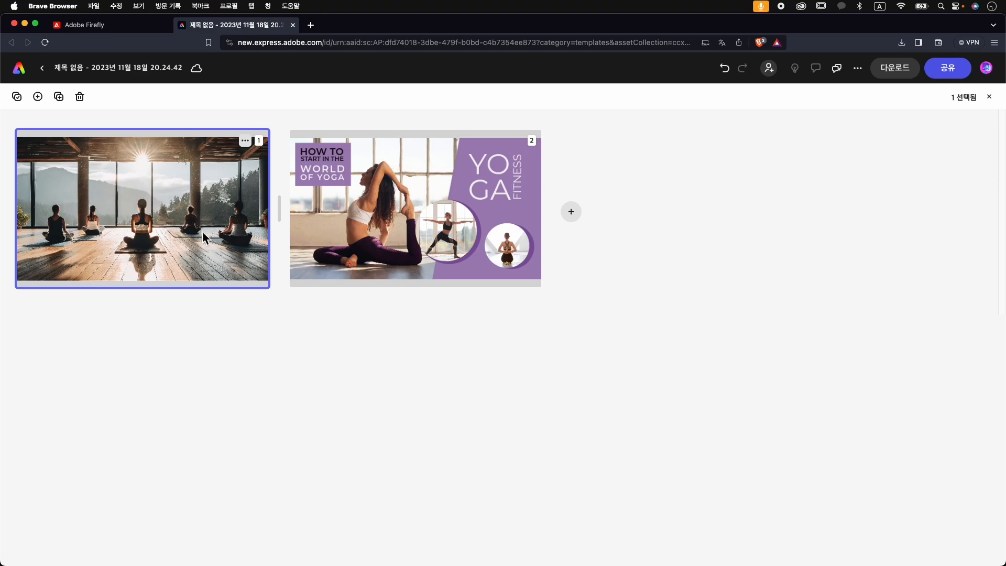
{"action": "double_click", "coordinate": [187, 233]}
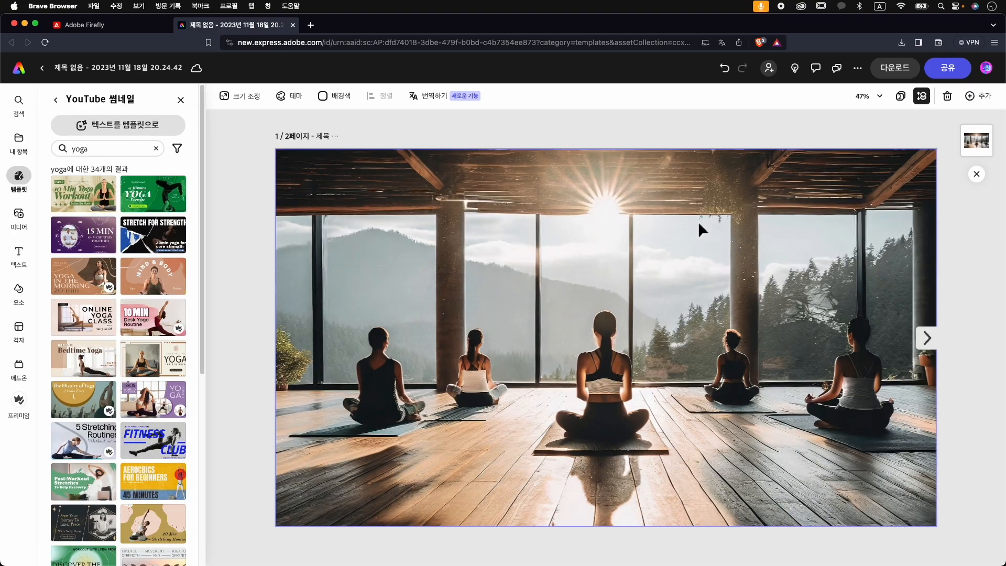
{"action": "left_click", "coordinate": [901, 97]}
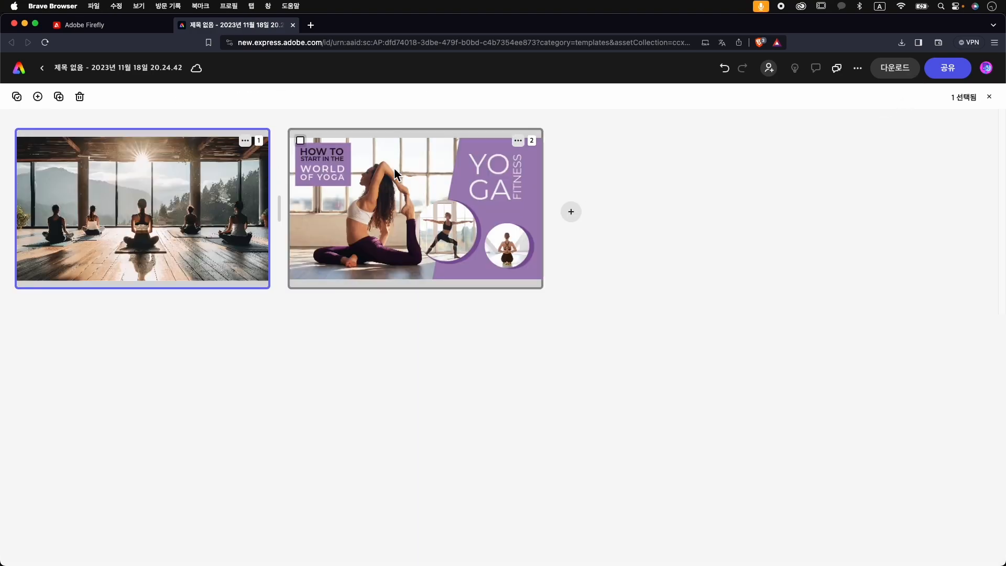
{"action": "left_click", "coordinate": [416, 193]}
{"action": "double_click", "coordinate": [416, 193]}
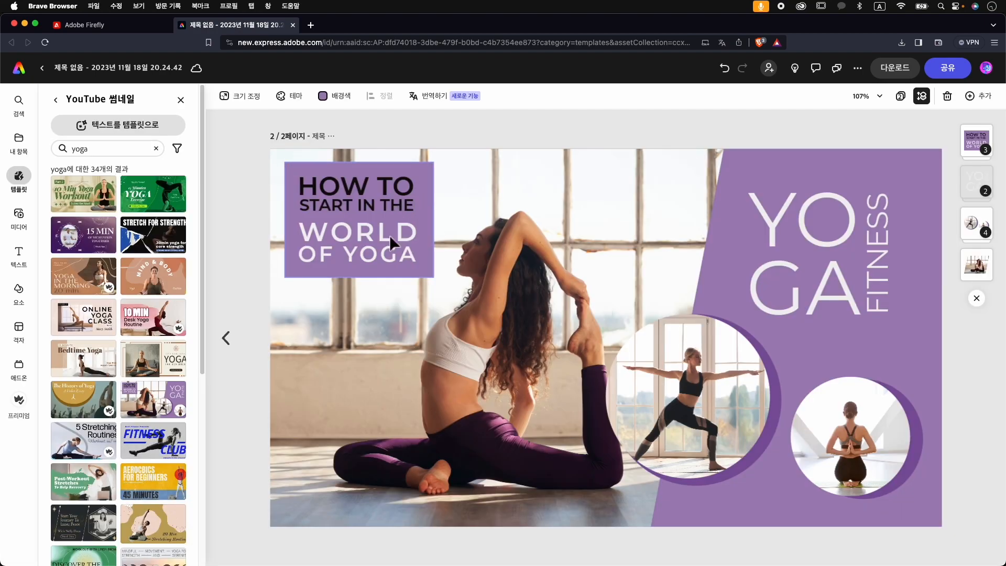
Apply the recommended Baskerville Poster PT Italic style to the "HOW TO START IN THE" text and look through the font list
{"action": "double_click", "coordinate": [391, 199]}
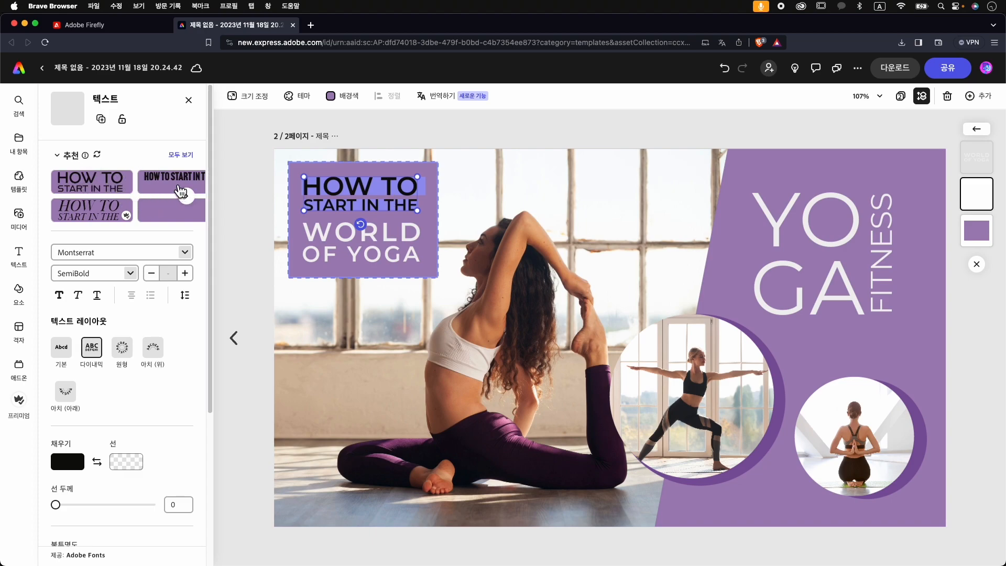
{"action": "left_click", "coordinate": [172, 188]}
{"action": "left_click", "coordinate": [107, 222]}
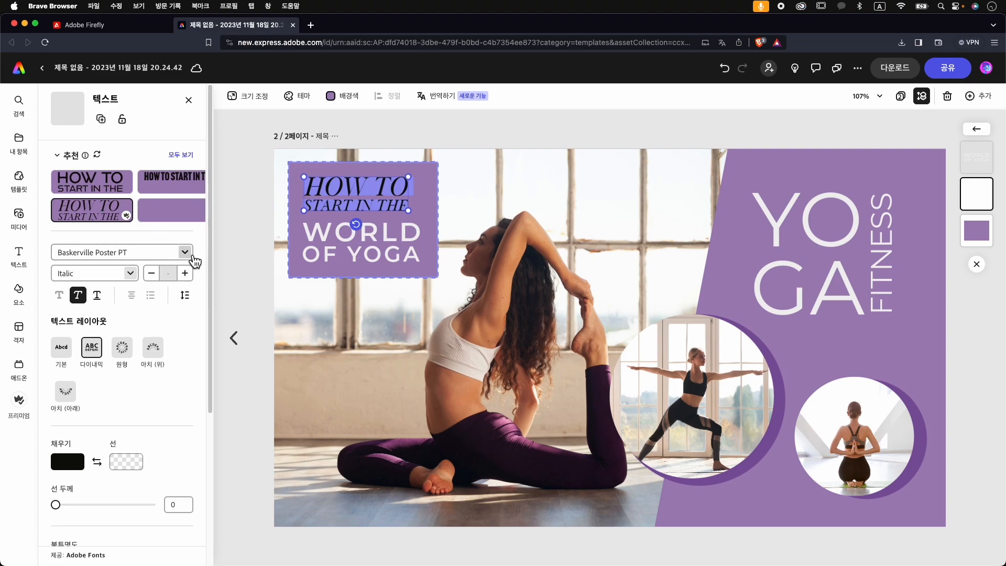
{"action": "left_click", "coordinate": [185, 253]}
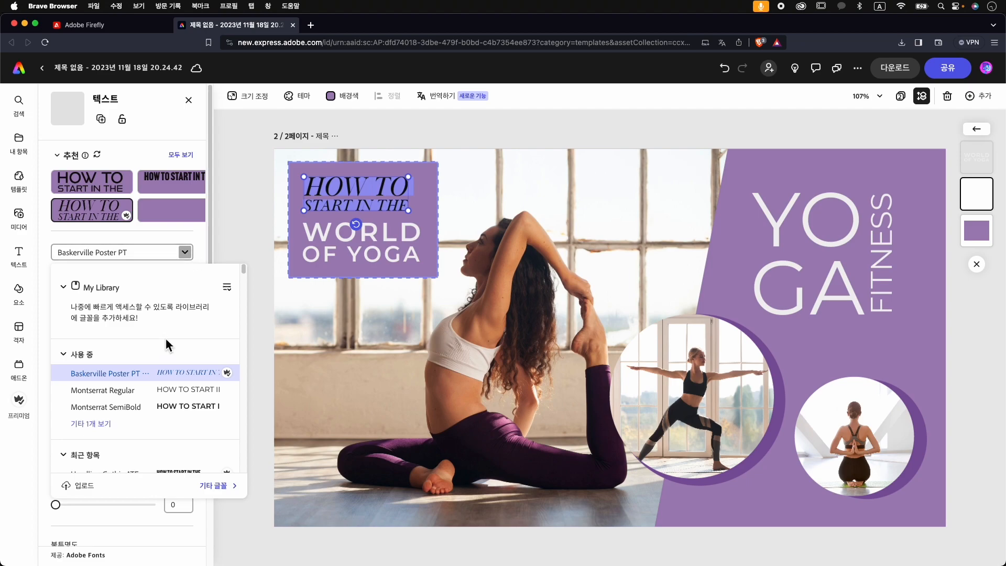
{"action": "left_click_drag", "start_coordinate": [243, 273], "coordinate": [251, 301]}
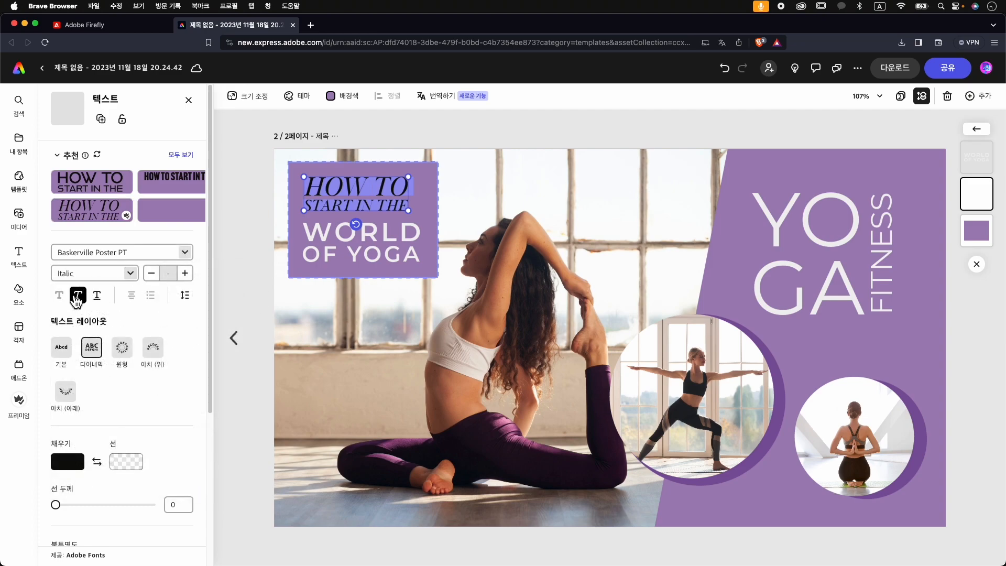
{"action": "left_click", "coordinate": [82, 298]}
{"action": "left_click", "coordinate": [81, 299]}
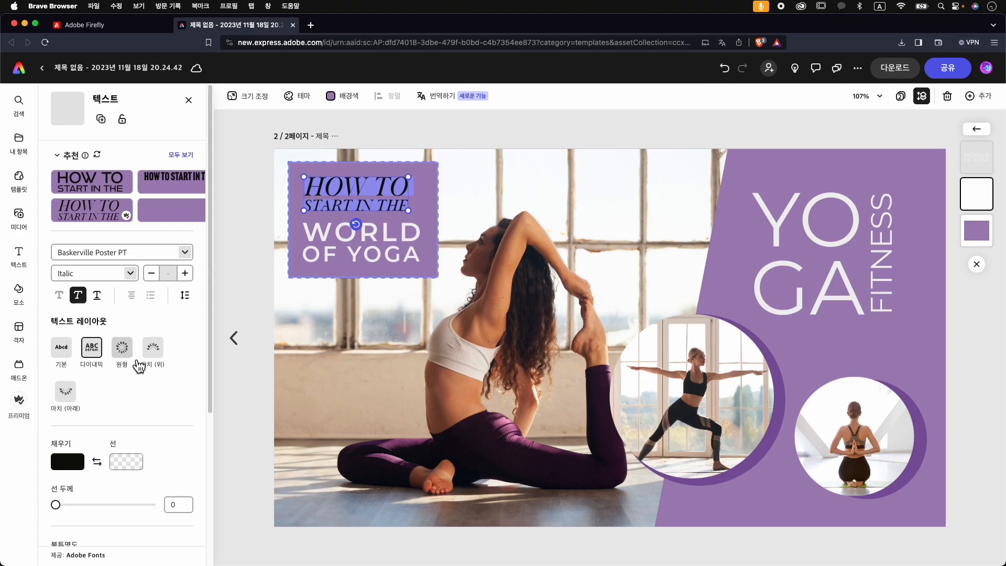
Try the 원형 layout on the "HOW TO START IN THE" text, restore 다이내믹, and reduce the text size
{"action": "left_click", "coordinate": [125, 351]}
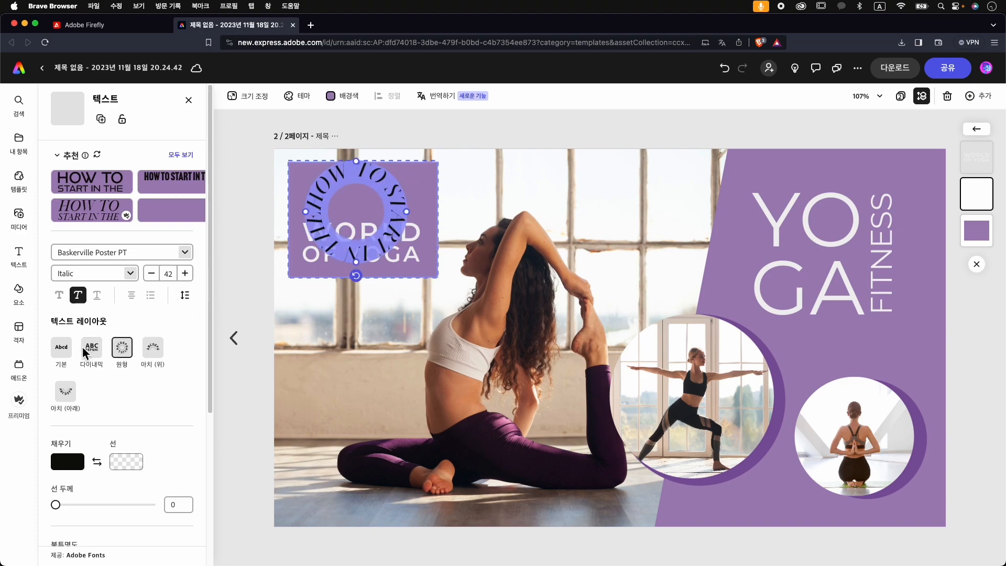
{"action": "left_click", "coordinate": [94, 355]}
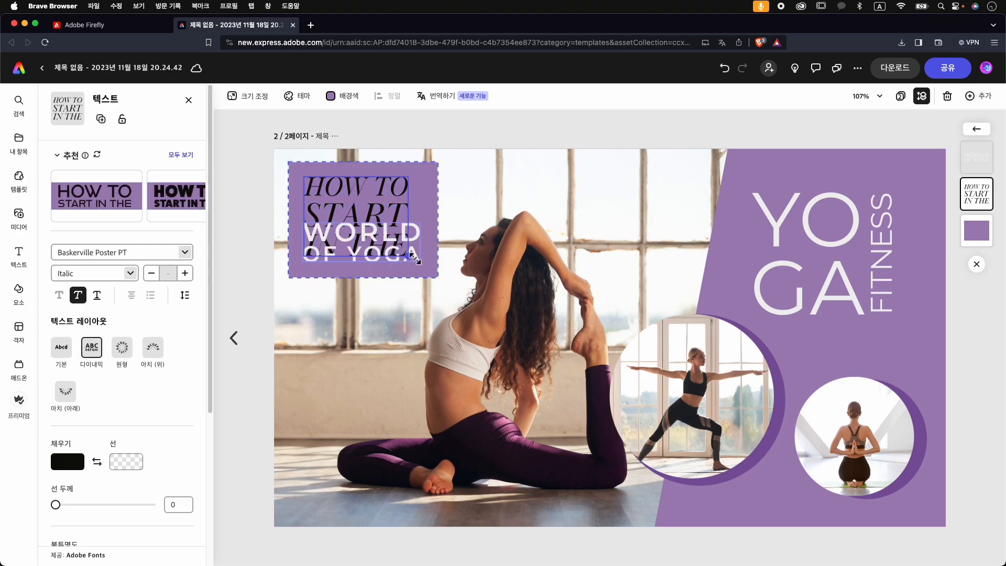
{"action": "double_click", "coordinate": [371, 211]}
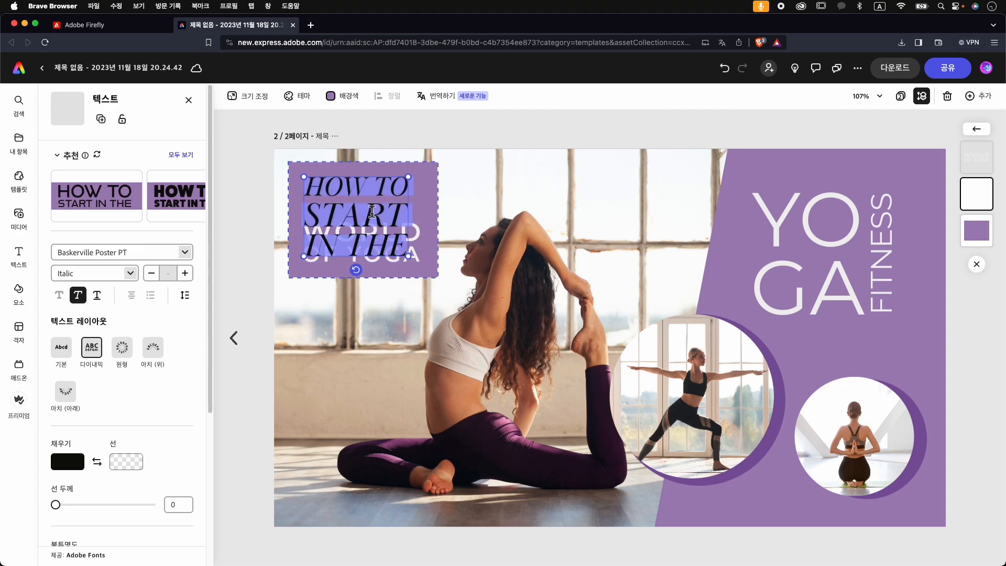
{"action": "left_click", "coordinate": [152, 274]}
{"action": "left_click", "coordinate": [153, 276]}
{"action": "left_click", "coordinate": [153, 276]}
{"action": "left_click", "coordinate": [154, 279]}
{"action": "left_click", "coordinate": [154, 279]}
{"action": "left_click", "coordinate": [154, 279]}
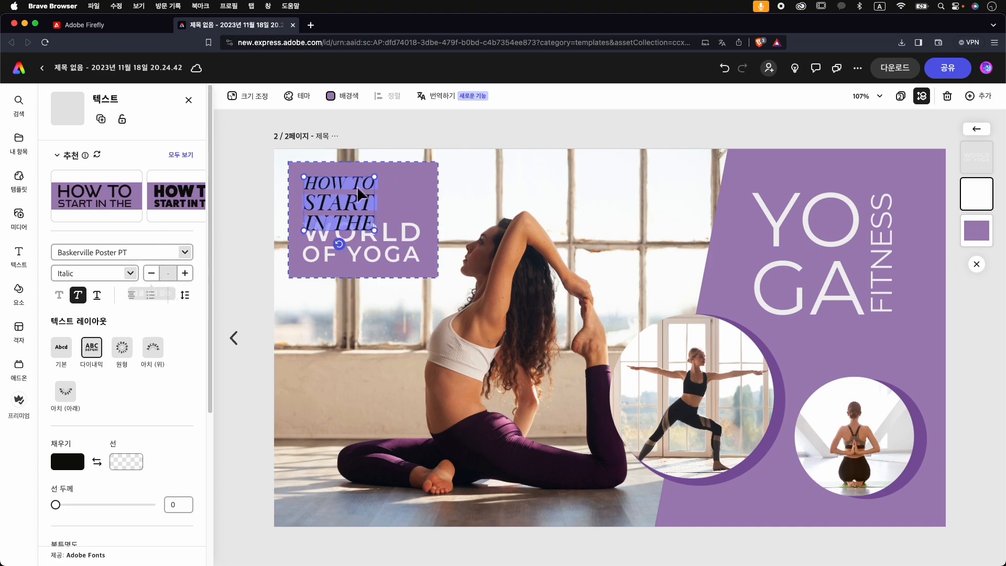
Reposition the "HOW TO START IN THE" and "WORLD OF YOGA" texts so they stack without overlapping in the purple box
{"action": "left_click", "coordinate": [397, 194]}
{"action": "left_click_drag", "start_coordinate": [351, 194], "coordinate": [350, 189]}
{"action": "left_click", "coordinate": [403, 233]}
{"action": "left_click_drag", "start_coordinate": [402, 243], "coordinate": [397, 238]}
{"action": "left_click", "coordinate": [359, 206]}
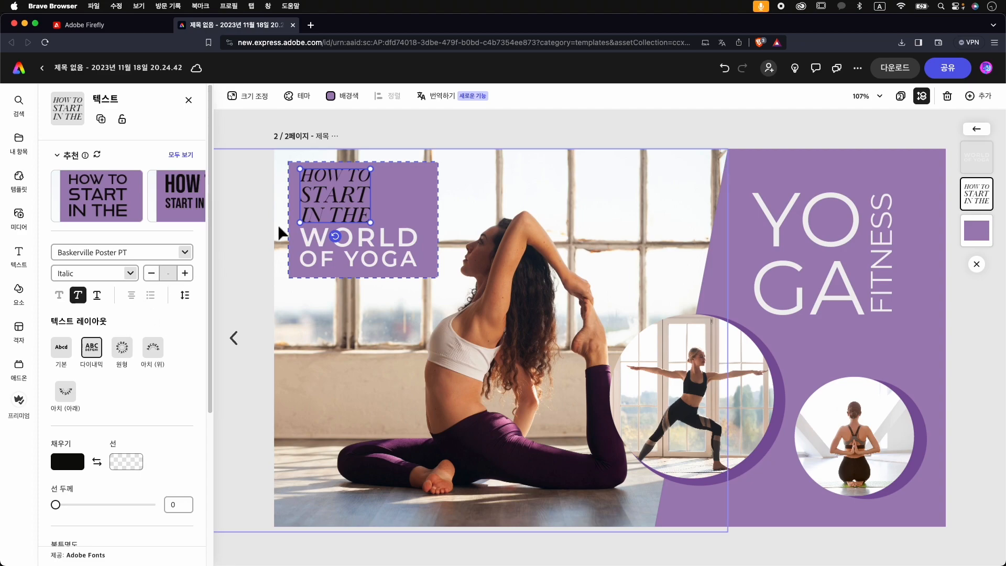
Try a red fill on the "HOW TO START IN THE" text and settle on light cream from My Library
{"action": "double_click", "coordinate": [352, 193]}
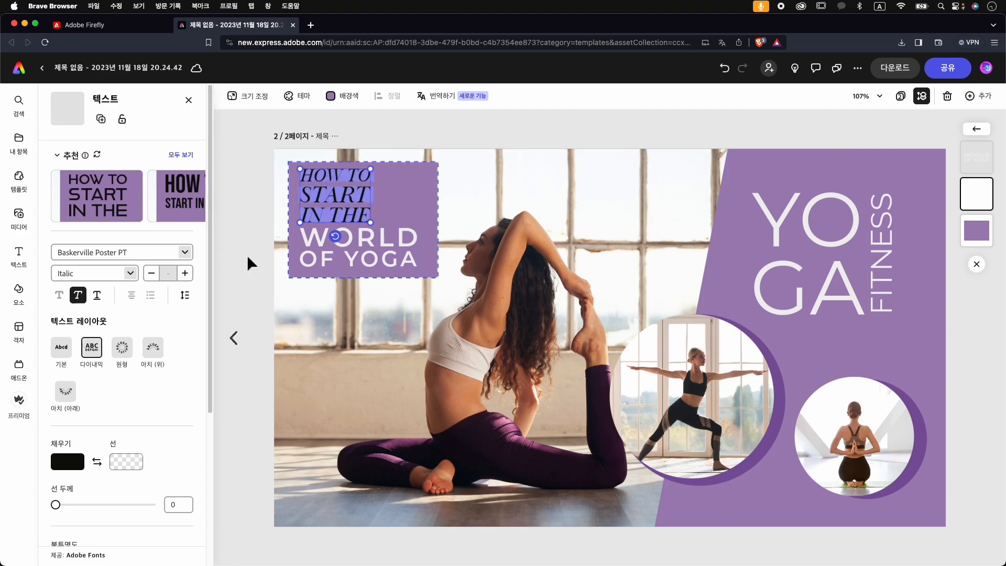
{"action": "left_click", "coordinate": [389, 197]}
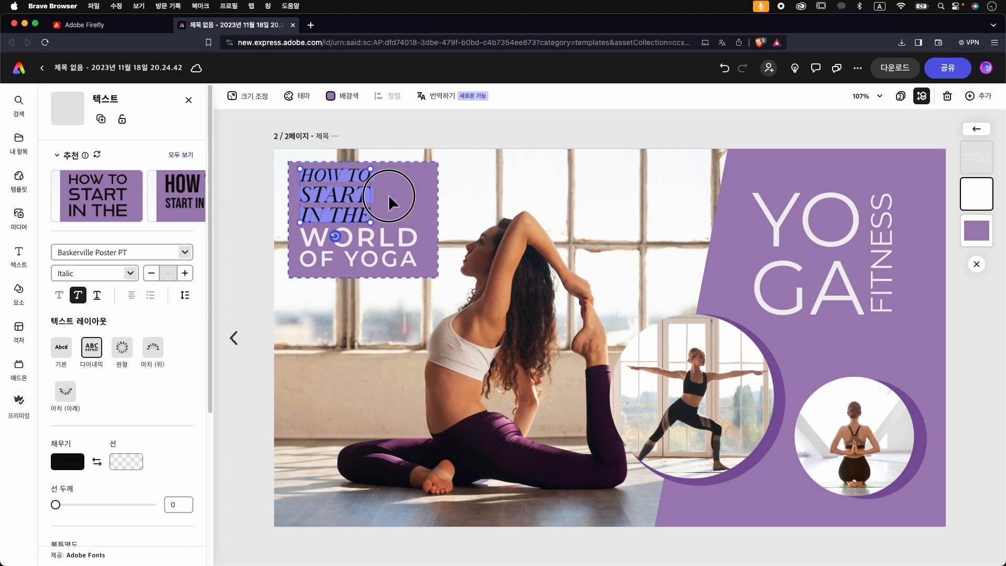
{"action": "double_click", "coordinate": [354, 205]}
{"action": "left_click", "coordinate": [362, 203]}
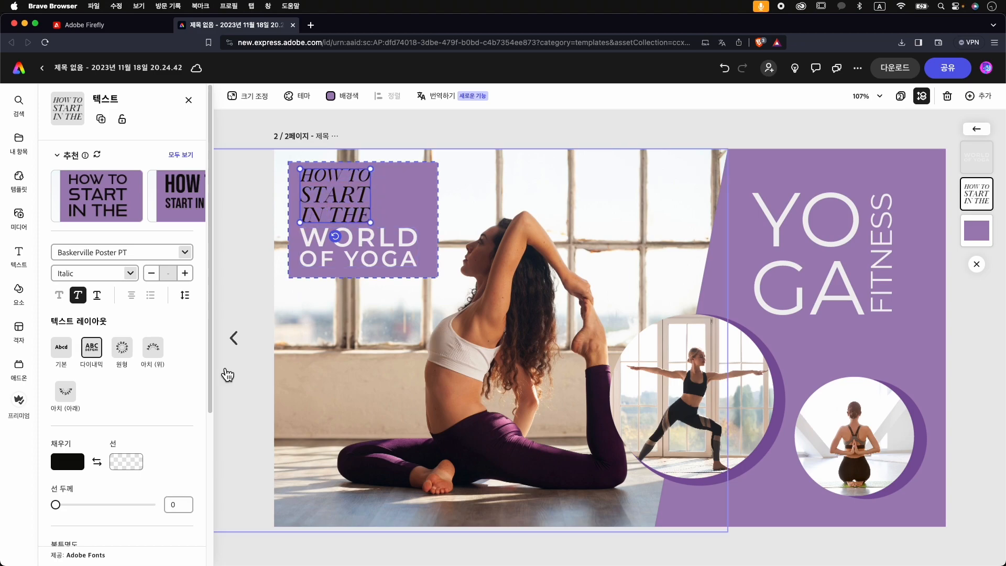
{"action": "left_click", "coordinate": [73, 456]}
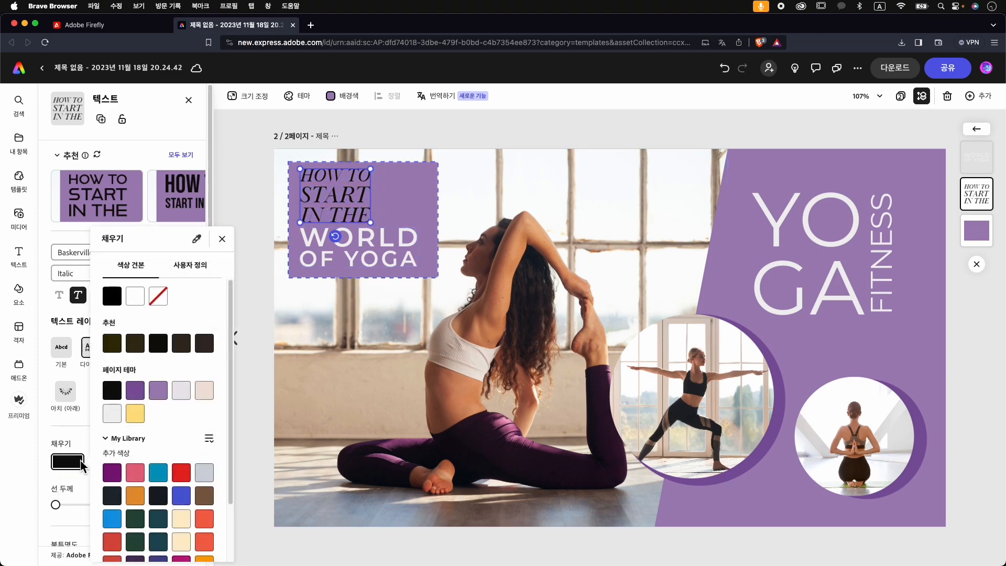
{"action": "left_click", "coordinate": [181, 473]}
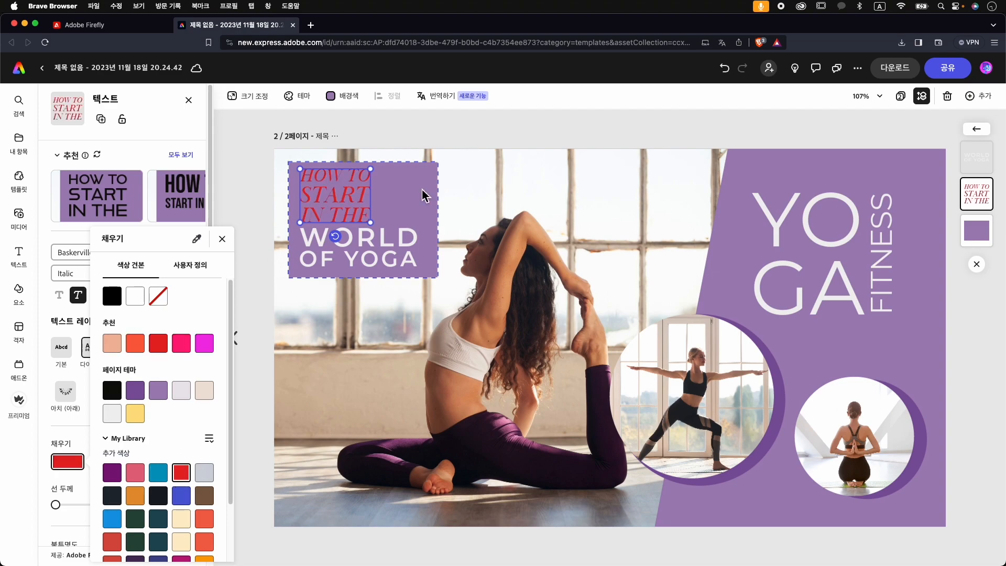
{"action": "left_click", "coordinate": [183, 520]}
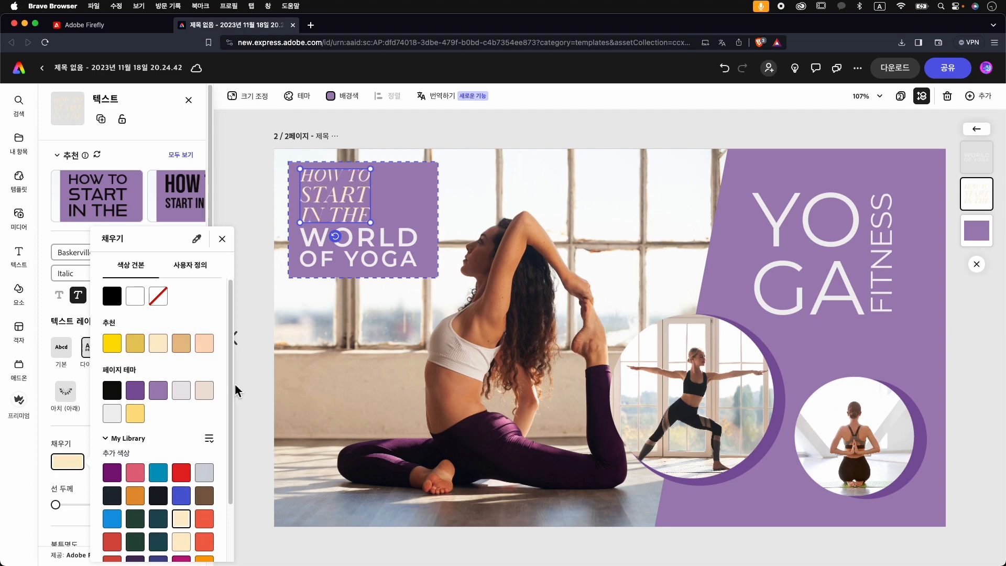
{"action": "left_click", "coordinate": [223, 239]}
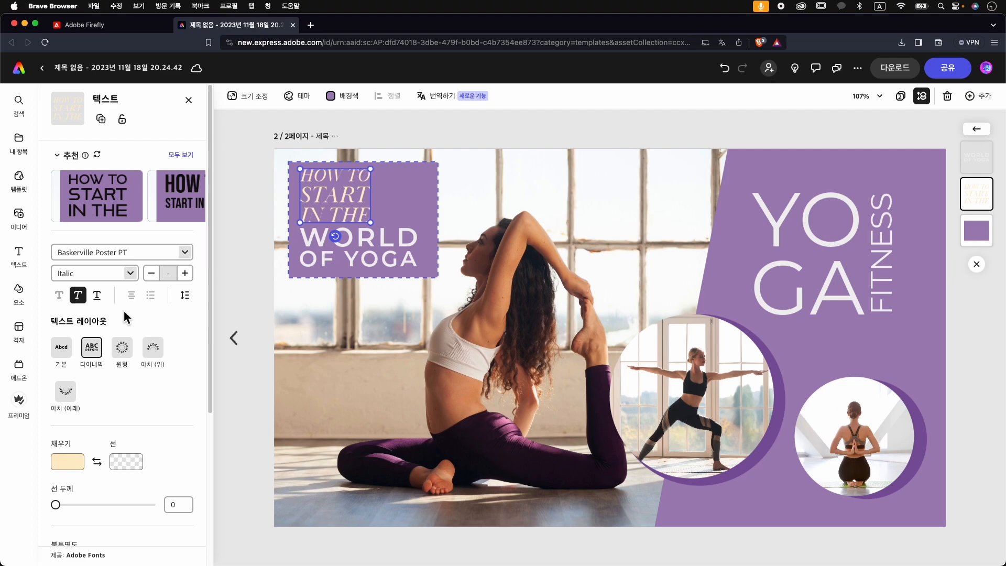
Search the media library's photos for "yoga"
{"action": "left_click", "coordinate": [19, 213]}
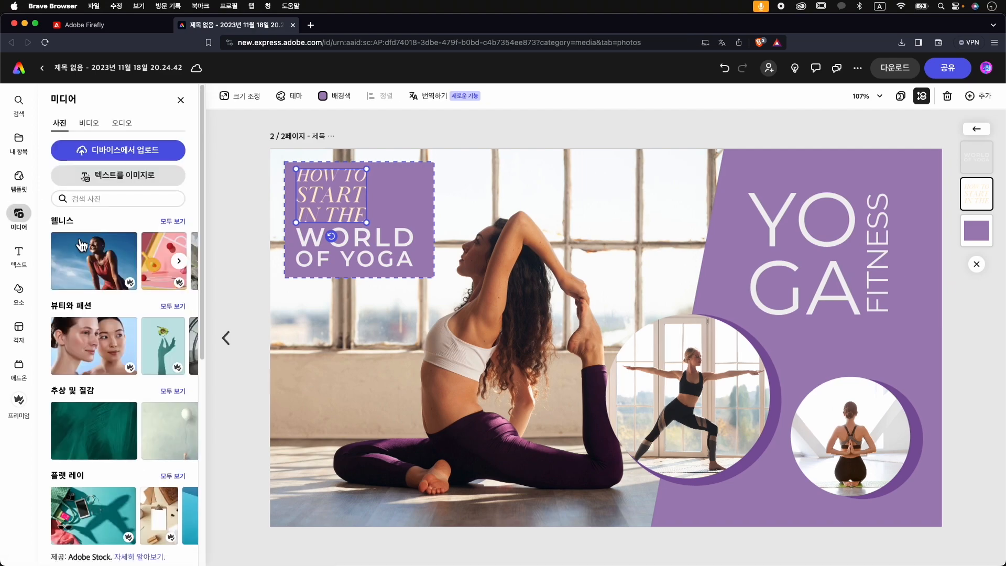
{"action": "left_click", "coordinate": [115, 199]}
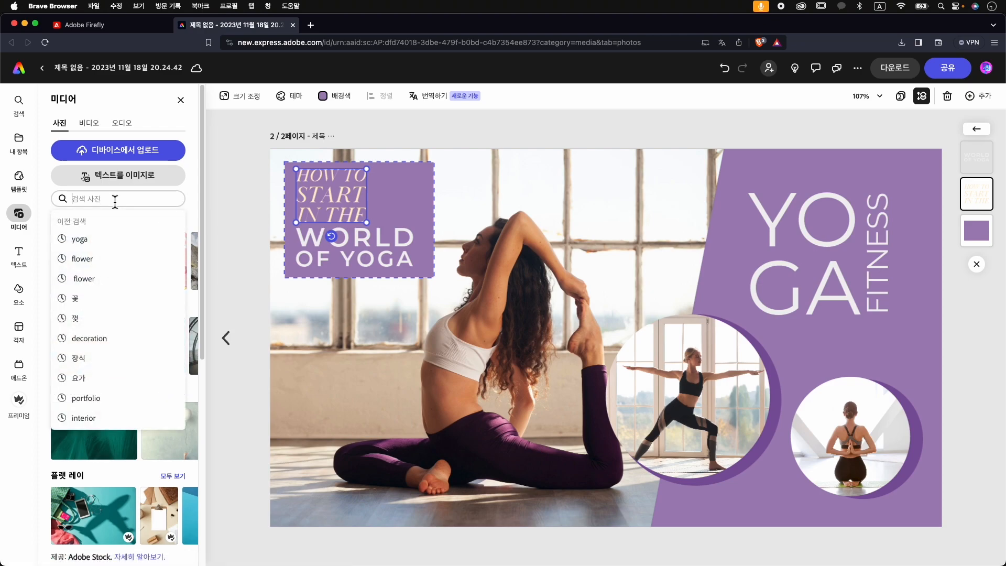
{"action": "type", "text": "yoga"}
{"action": "key", "text": "Return"}
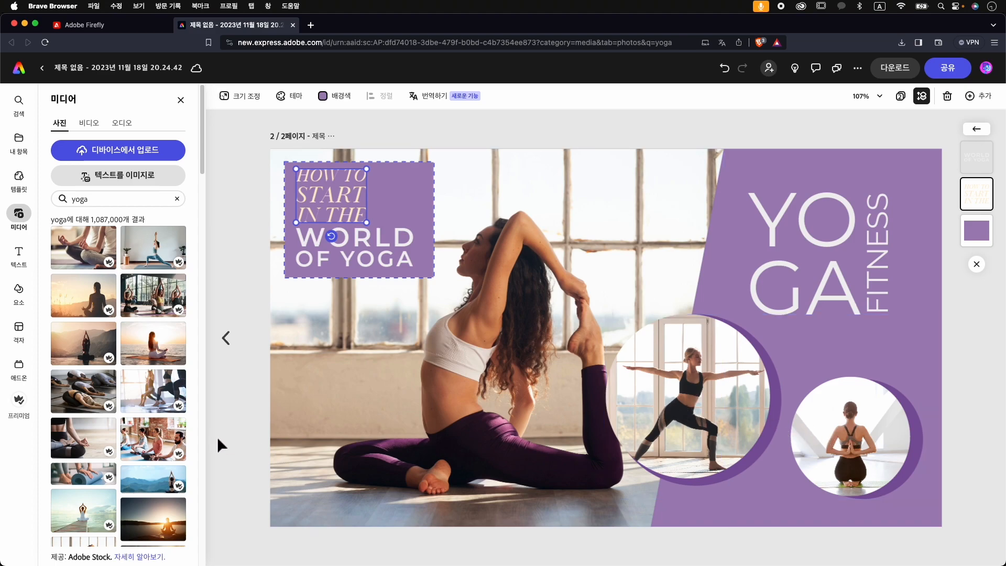
Replace the photo in the larger circle with the lunging yoga class photo, undoing a trial shift of the image
{"action": "left_click_drag", "start_coordinate": [167, 399], "coordinate": [698, 403]}
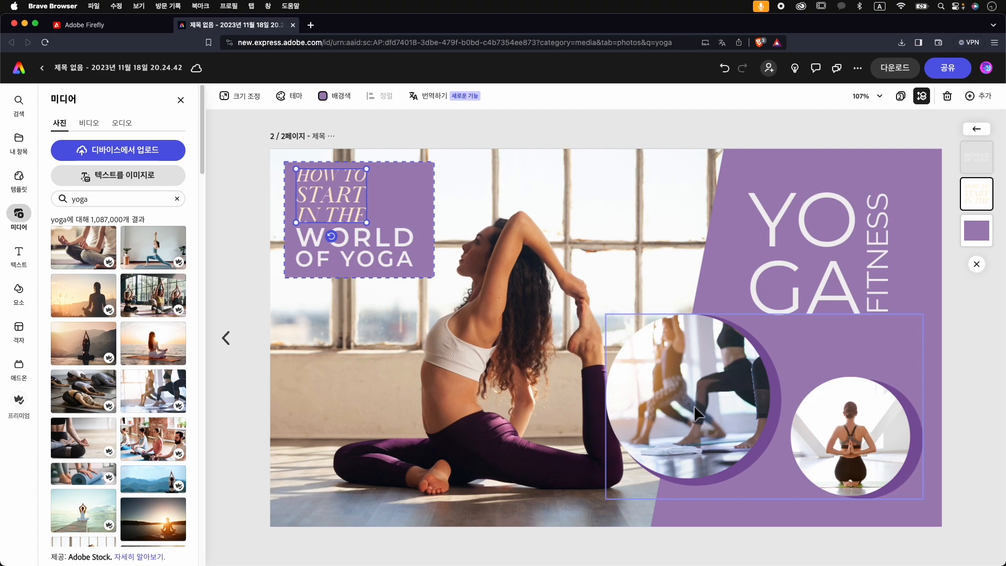
{"action": "left_click", "coordinate": [698, 379]}
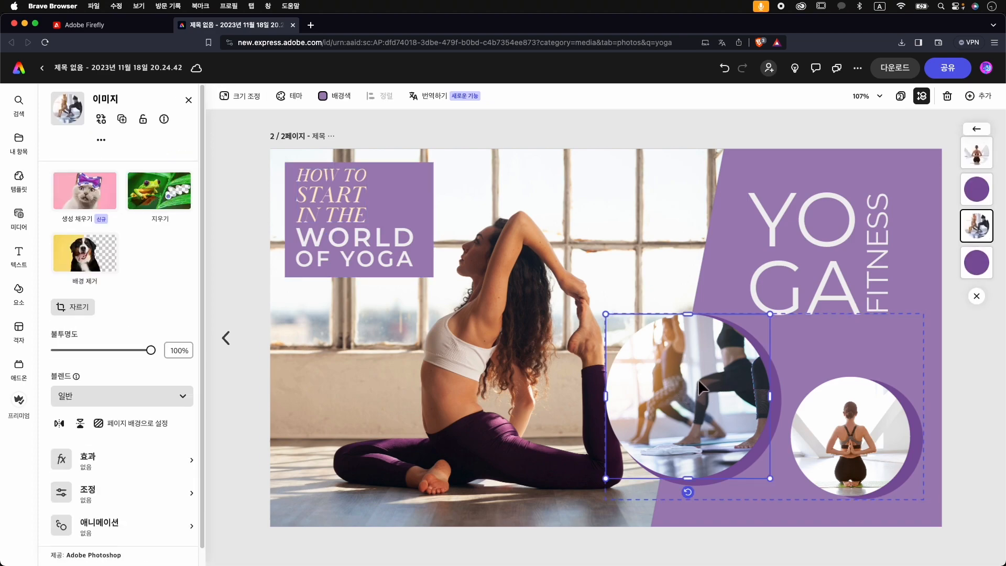
{"action": "mouse_move", "coordinate": [693, 385]}
{"action": "left_mouse_down"}
{"action": "mouse_move", "coordinate": [662, 382]}
{"action": "mouse_move", "coordinate": [697, 377]}
{"action": "mouse_move", "coordinate": [687, 380]}
{"action": "left_mouse_up"}
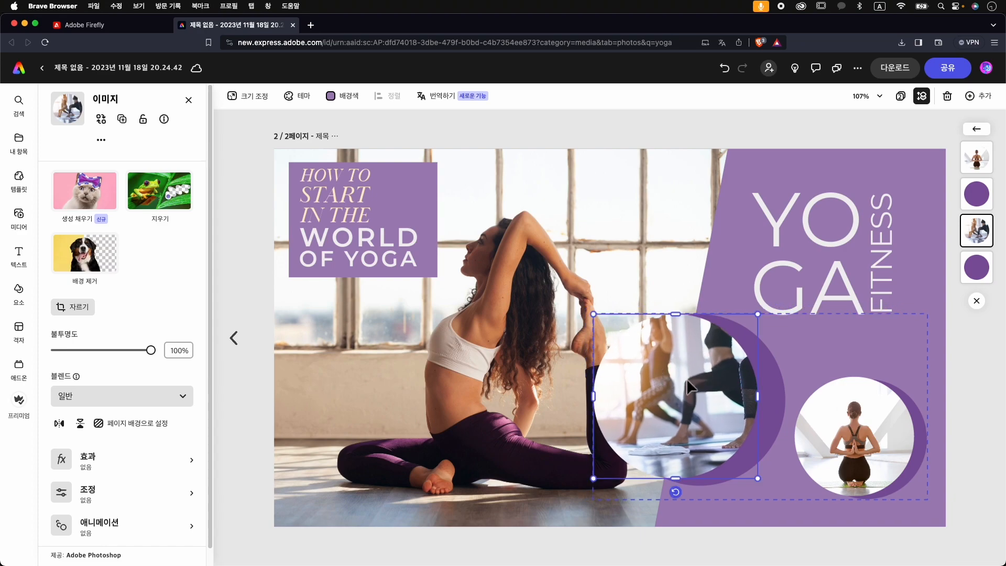
{"action": "key", "text": "super+z"}
Crop the larger circle's photo slightly narrower, and enlarge and reposition the image so the lunging legs fill the circle
{"action": "double_click", "coordinate": [715, 379]}
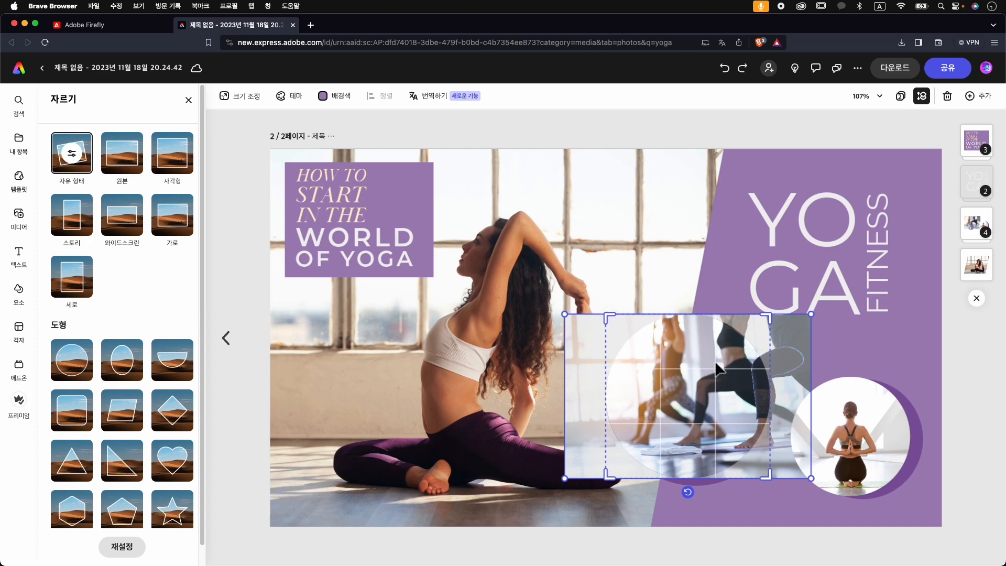
{"action": "mouse_move", "coordinate": [610, 319]}
{"action": "left_mouse_down"}
{"action": "mouse_move", "coordinate": [586, 316]}
{"action": "mouse_move", "coordinate": [642, 319]}
{"action": "mouse_move", "coordinate": [618, 315]}
{"action": "left_mouse_up"}
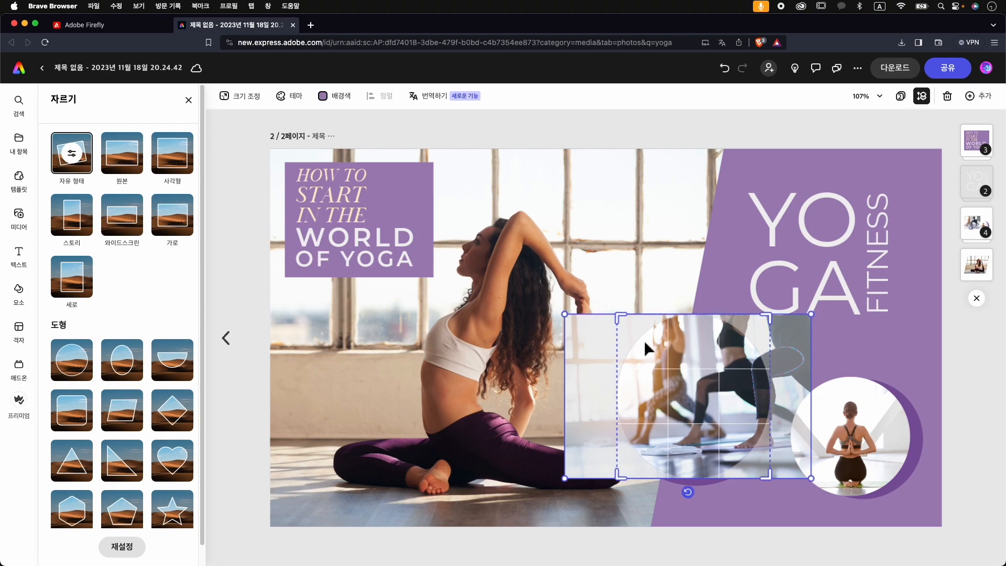
{"action": "left_click_drag", "start_coordinate": [801, 366], "coordinate": [838, 276]}
{"action": "left_click_drag", "start_coordinate": [835, 323], "coordinate": [776, 346]}
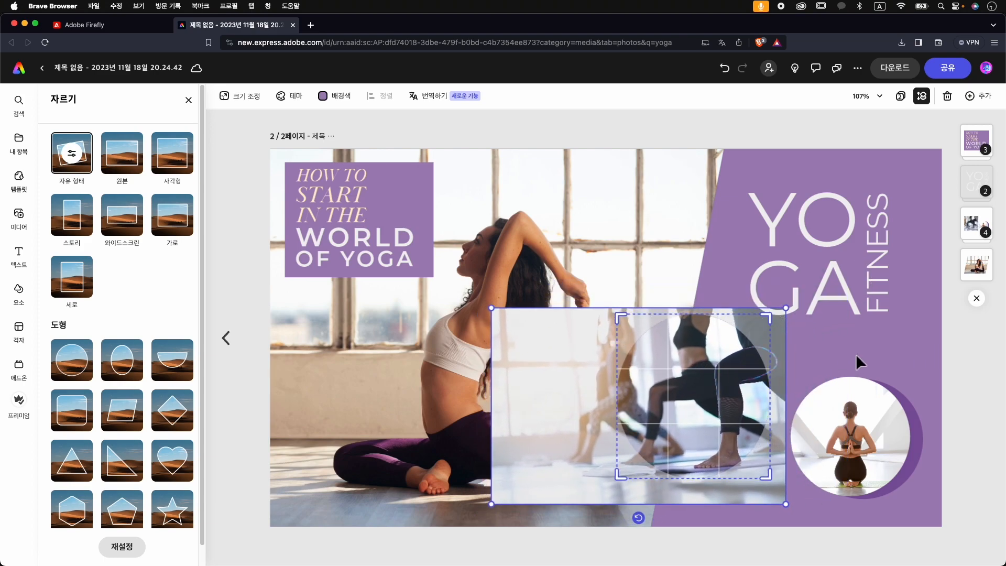
{"action": "left_click", "coordinate": [856, 353]}
{"action": "left_click", "coordinate": [967, 356]}
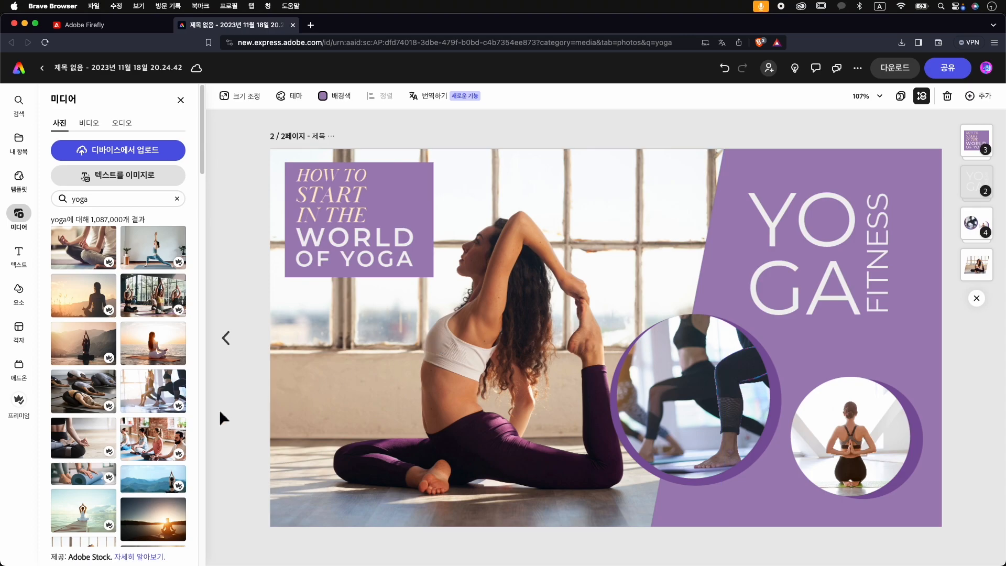
{"action": "left_click", "coordinate": [153, 443]}
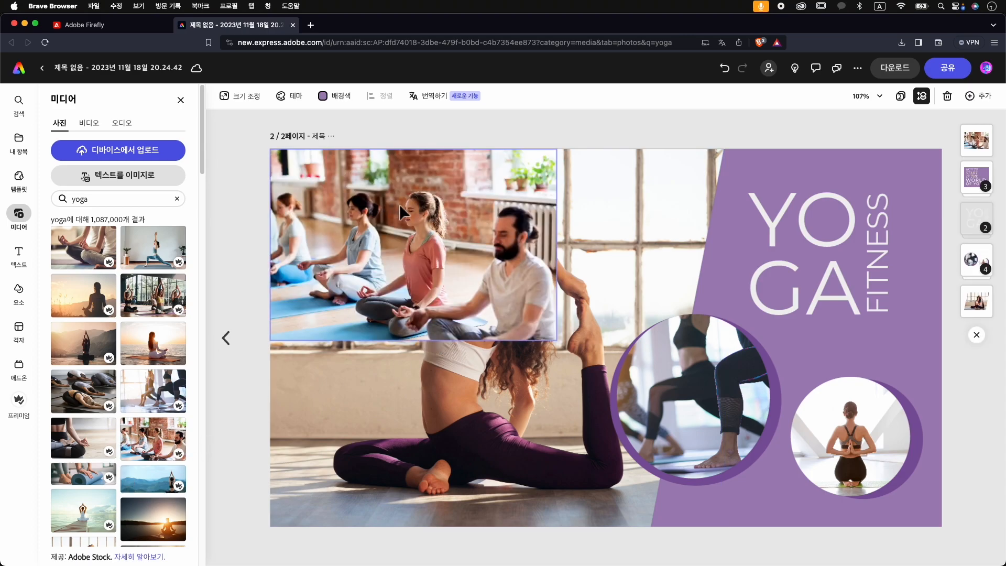
{"action": "left_click_drag", "start_coordinate": [401, 223], "coordinate": [386, 243]}
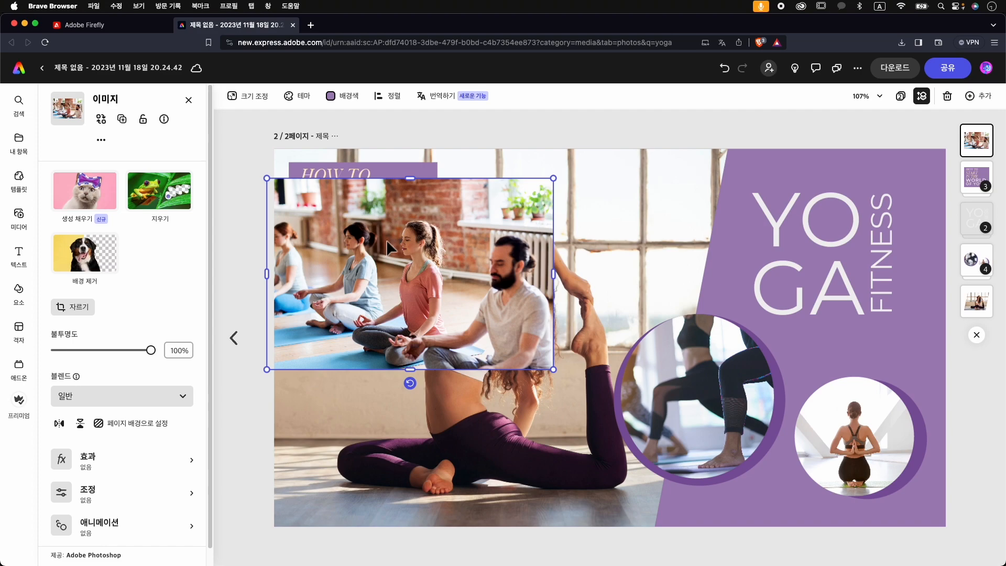
{"action": "key", "text": "Delete"}
Replace the main photo with the group meditation photo in the brick studio, enlarging the image and narrowing its crop
{"action": "left_click_drag", "start_coordinate": [153, 439], "coordinate": [332, 374]}
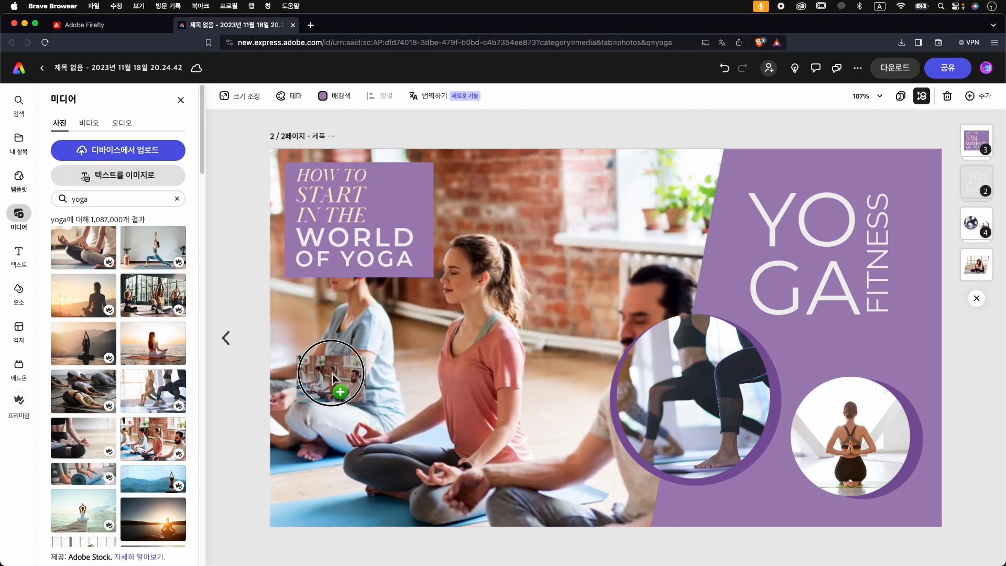
{"action": "left_click_drag", "start_coordinate": [332, 374], "coordinate": [333, 373]}
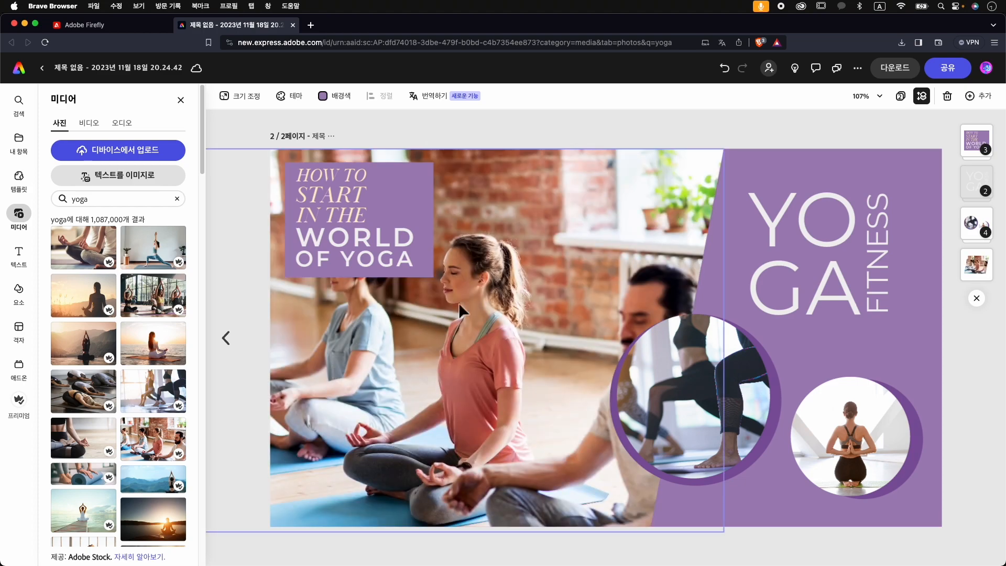
{"action": "double_click", "coordinate": [492, 343]}
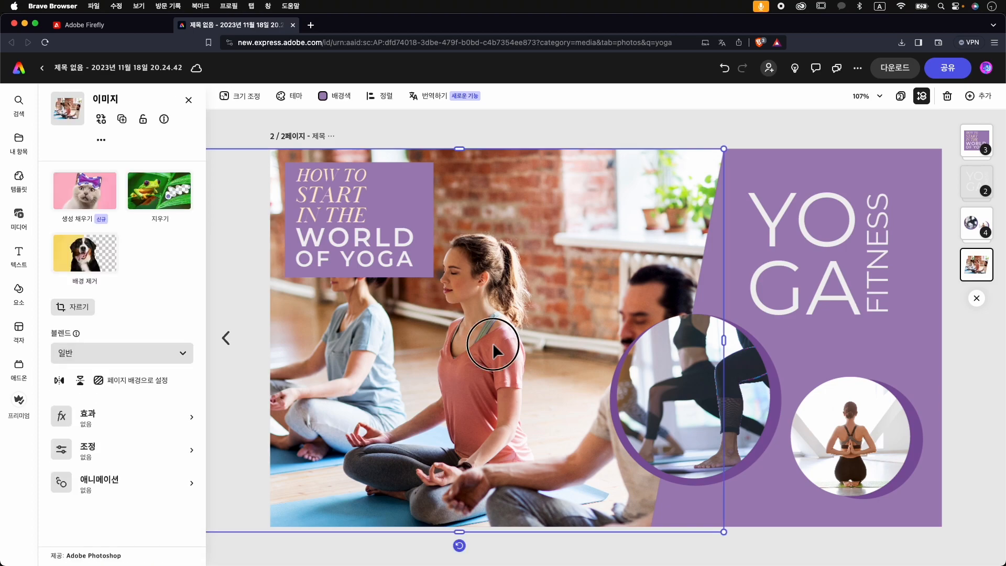
{"action": "left_click_drag", "start_coordinate": [748, 150], "coordinate": [780, 126]}
{"action": "left_click_drag", "start_coordinate": [721, 150], "coordinate": [681, 152]}
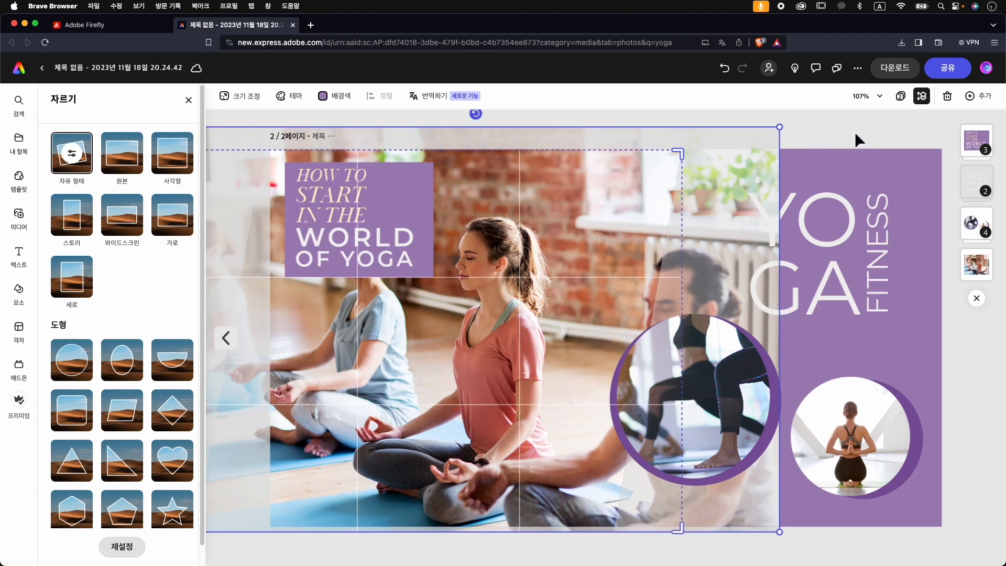
{"action": "left_click", "coordinate": [876, 127]}
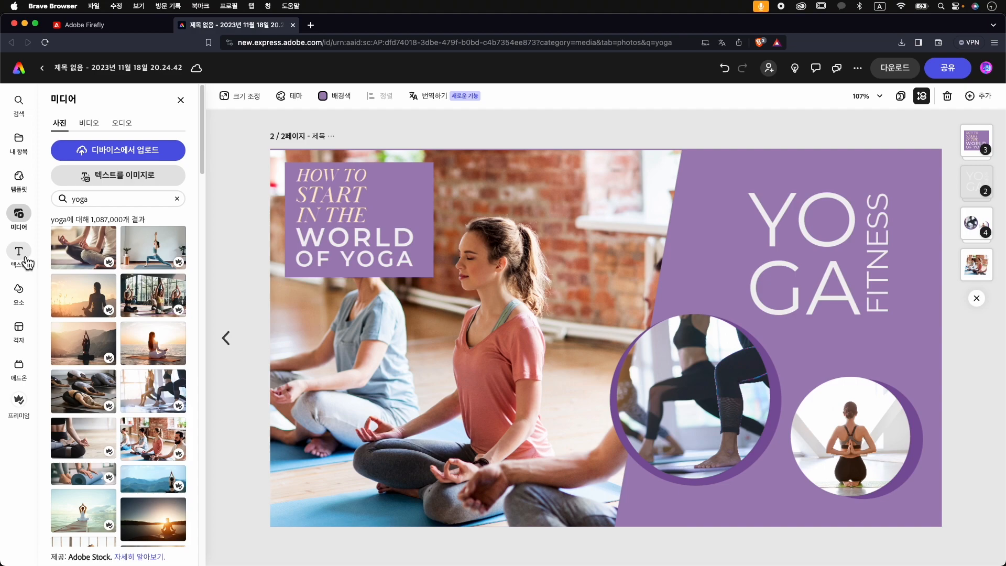
Add the "WORLD'S BEST MOM" text template with the yellow brush stroke from the seasonal text designs to the thumbnail
{"action": "left_click", "coordinate": [828, 238]}
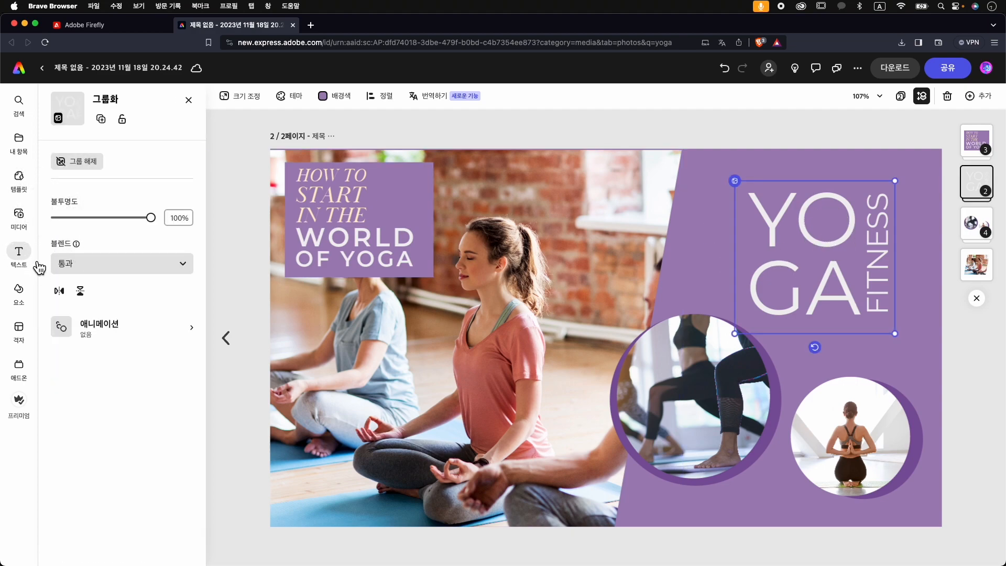
{"action": "left_click", "coordinate": [18, 254]}
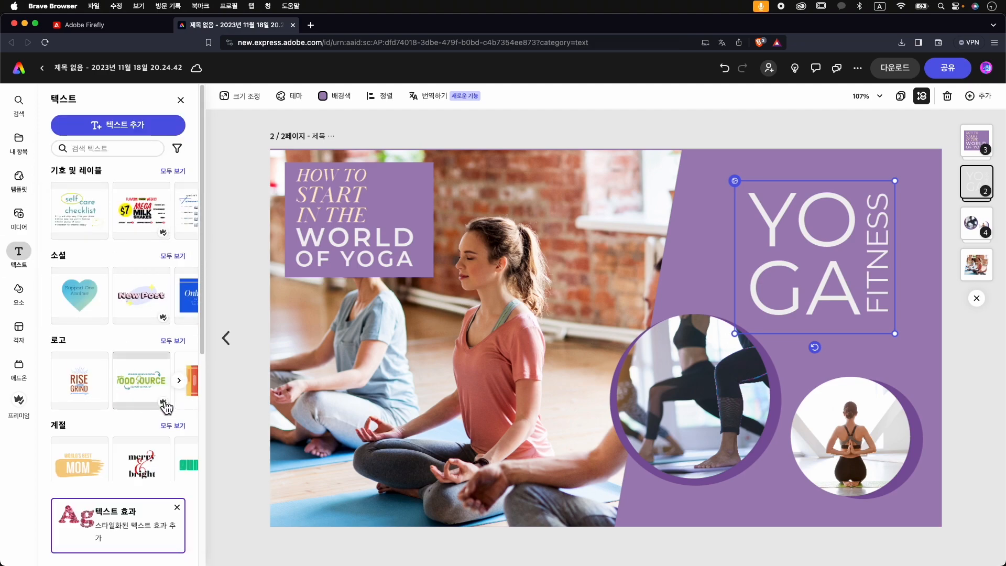
{"action": "scroll", "coordinate": [131, 432], "scroll_direction": "down", "scroll_amount": 1}
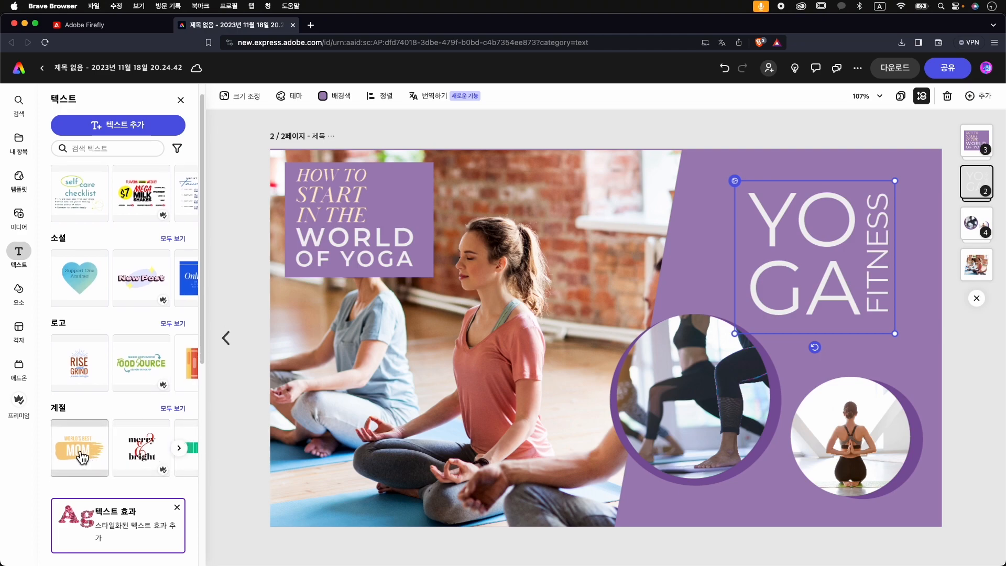
{"action": "left_click", "coordinate": [80, 451]}
{"action": "mouse_move", "coordinate": [527, 381]}
{"action": "left_mouse_down"}
{"action": "mouse_move", "coordinate": [521, 389]}
{"action": "mouse_move", "coordinate": [544, 393]}
{"action": "left_mouse_up"}
{"action": "left_click", "coordinate": [543, 393]}
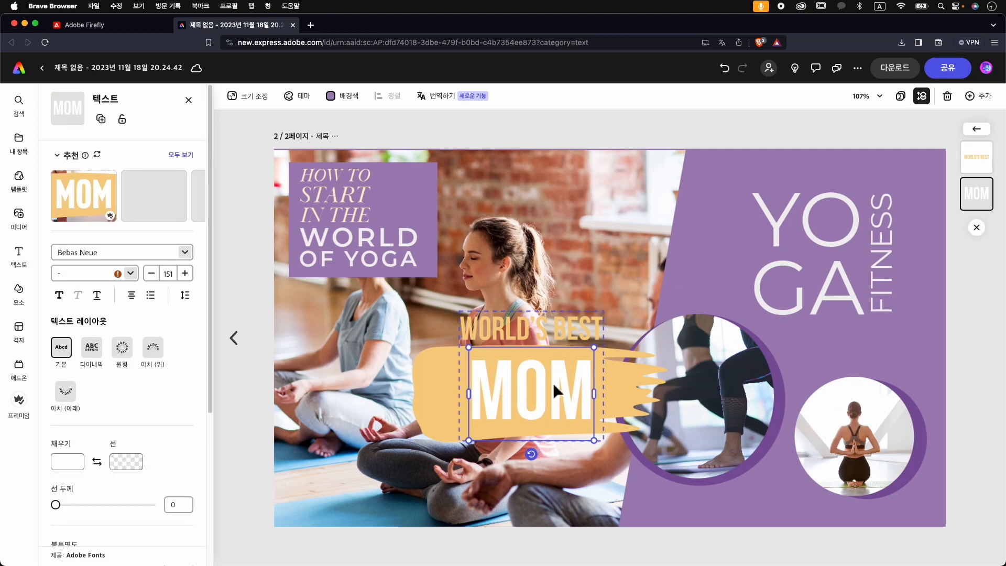
Replace "MOM" in the added text template with "YOGA" and widen its text box so the word fits on one line
{"action": "double_click", "coordinate": [554, 389]}
{"action": "type", "text": "YOGA"}
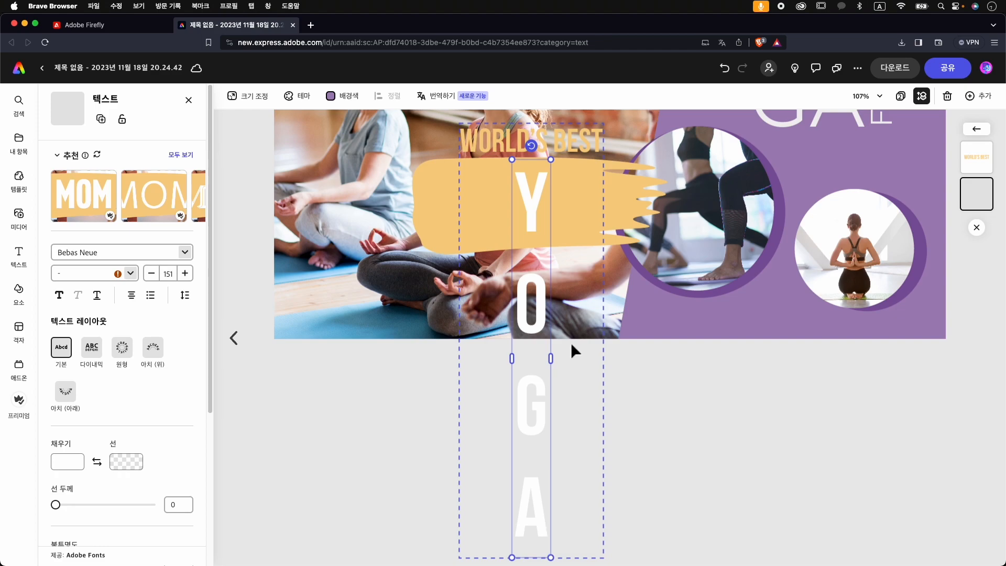
{"action": "left_click_drag", "start_coordinate": [550, 359], "coordinate": [588, 357]}
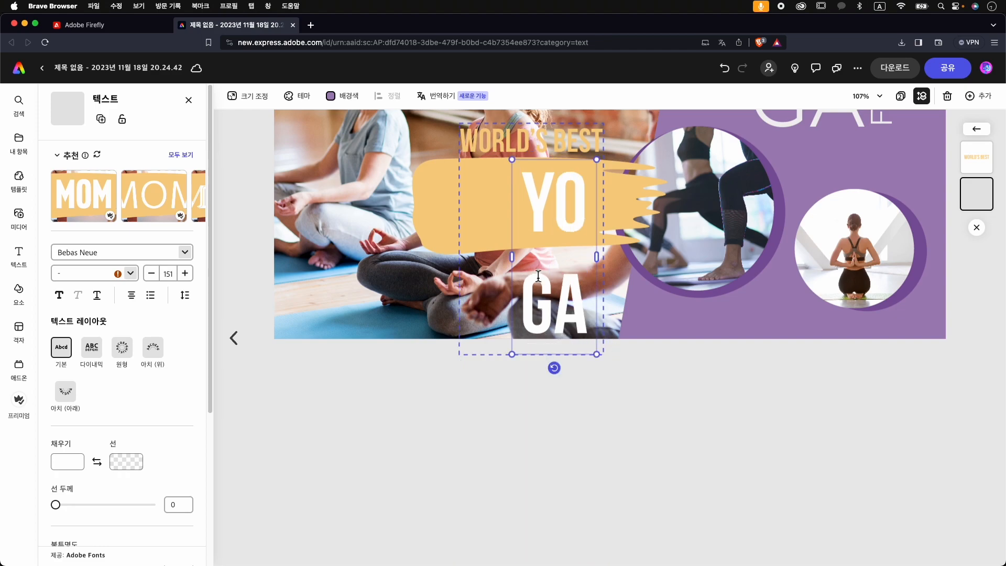
{"action": "left_click_drag", "start_coordinate": [512, 257], "coordinate": [464, 262]}
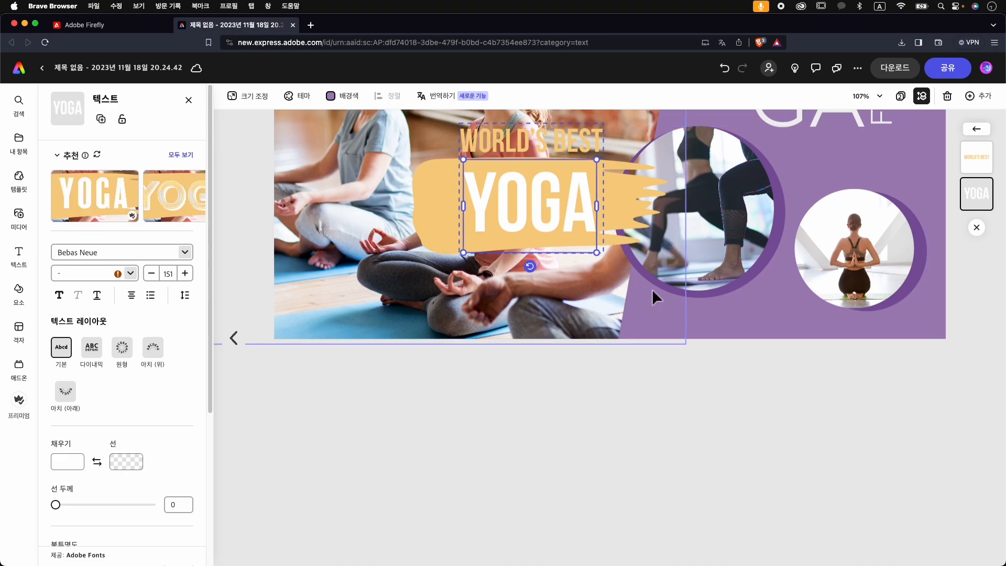
Shrink the "WORLD'S BEST YOGA" group and place it between the "YOGA FITNESS" title and the smaller circle
{"action": "scroll", "coordinate": [632, 292], "scroll_direction": "up", "scroll_amount": 1}
{"action": "scroll", "coordinate": [631, 293], "scroll_direction": "up", "scroll_amount": 5}
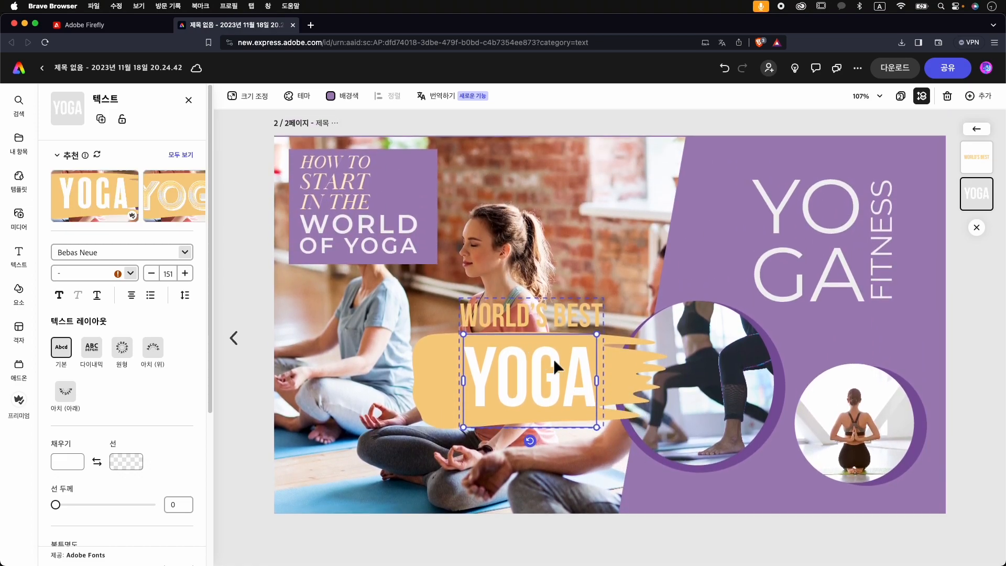
{"action": "left_click", "coordinate": [632, 397]}
{"action": "scroll", "coordinate": [629, 267], "scroll_direction": "up", "scroll_amount": 1}
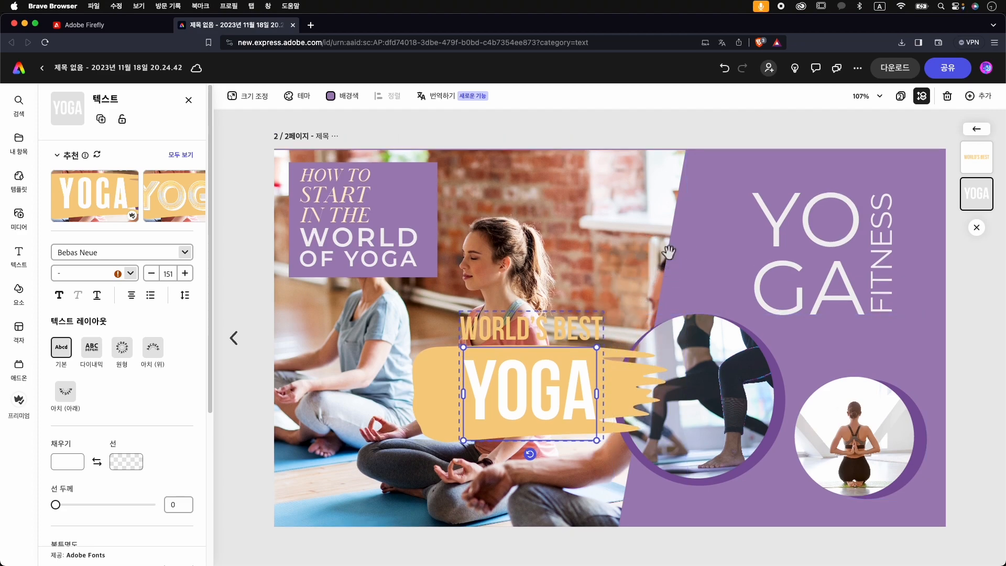
{"action": "mouse_move", "coordinate": [557, 364]}
{"action": "left_mouse_down"}
{"action": "mouse_move", "coordinate": [649, 275]}
{"action": "mouse_move", "coordinate": [573, 366]}
{"action": "mouse_move", "coordinate": [565, 361]}
{"action": "mouse_move", "coordinate": [626, 312]}
{"action": "mouse_move", "coordinate": [825, 356]}
{"action": "left_mouse_up"}
{"action": "left_click", "coordinate": [704, 277]}
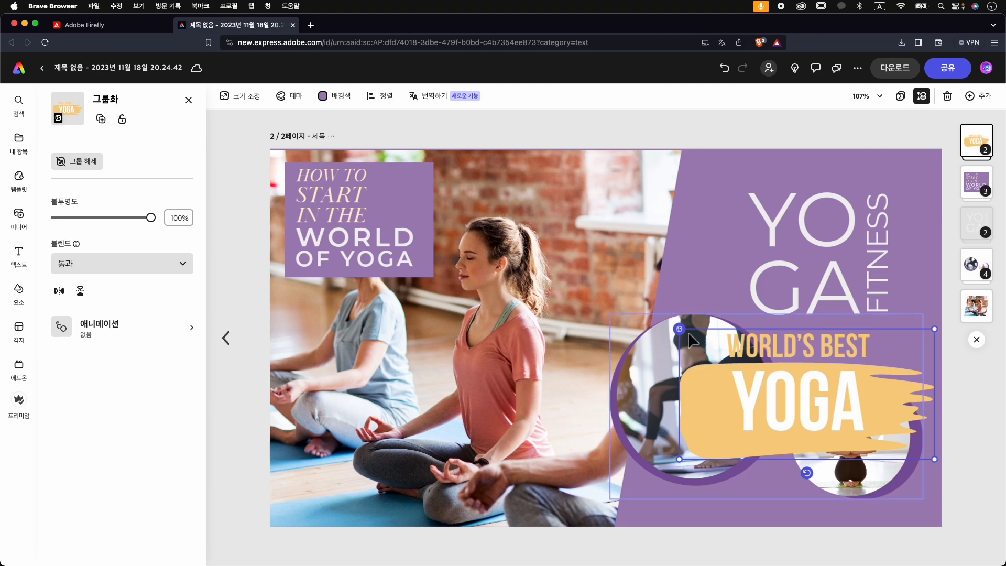
{"action": "left_click_drag", "start_coordinate": [679, 329], "coordinate": [818, 399]}
{"action": "left_click_drag", "start_coordinate": [870, 424], "coordinate": [870, 353]}
{"action": "left_click_drag", "start_coordinate": [801, 318], "coordinate": [829, 344]}
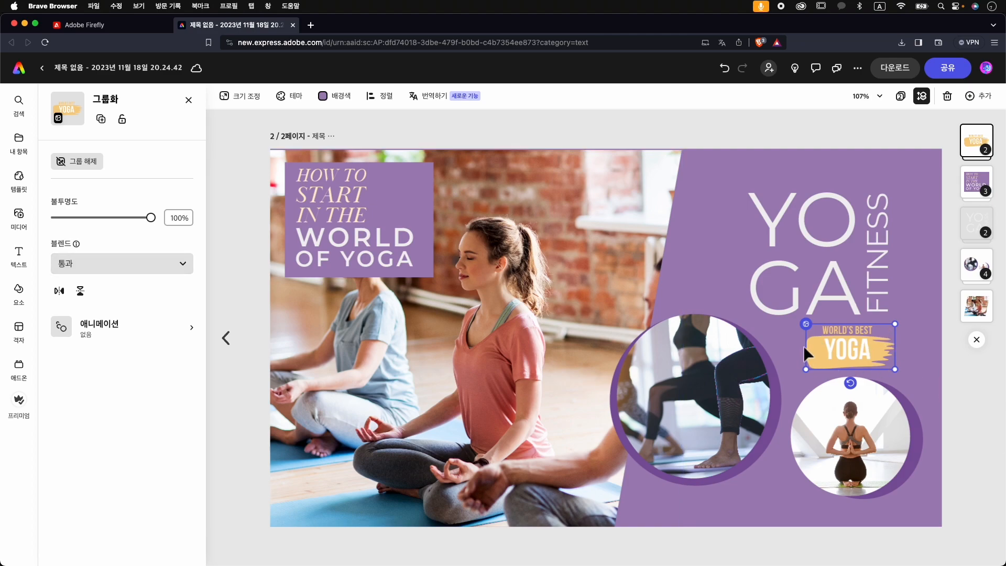
{"action": "left_click", "coordinate": [158, 264]}
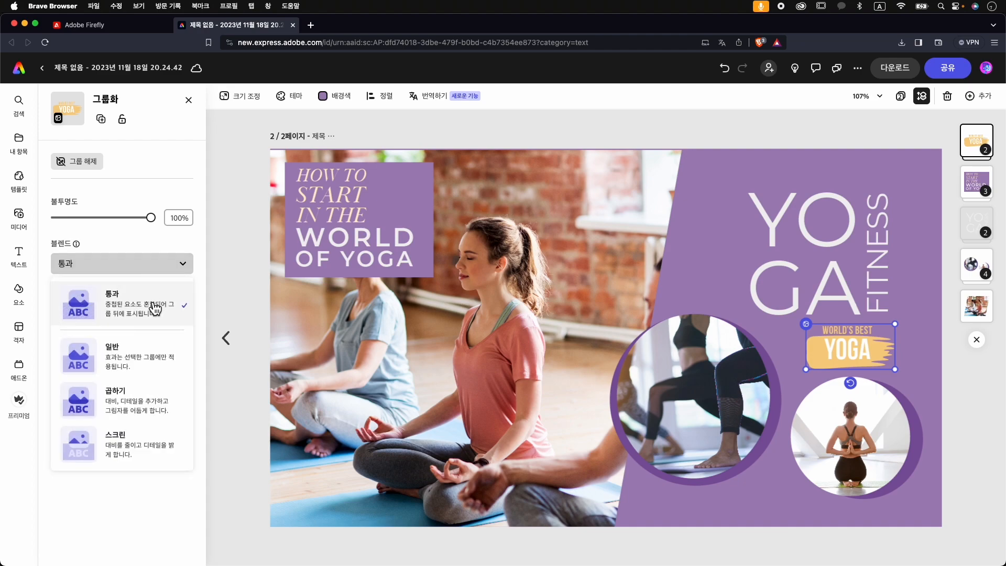
{"action": "left_click", "coordinate": [936, 354]}
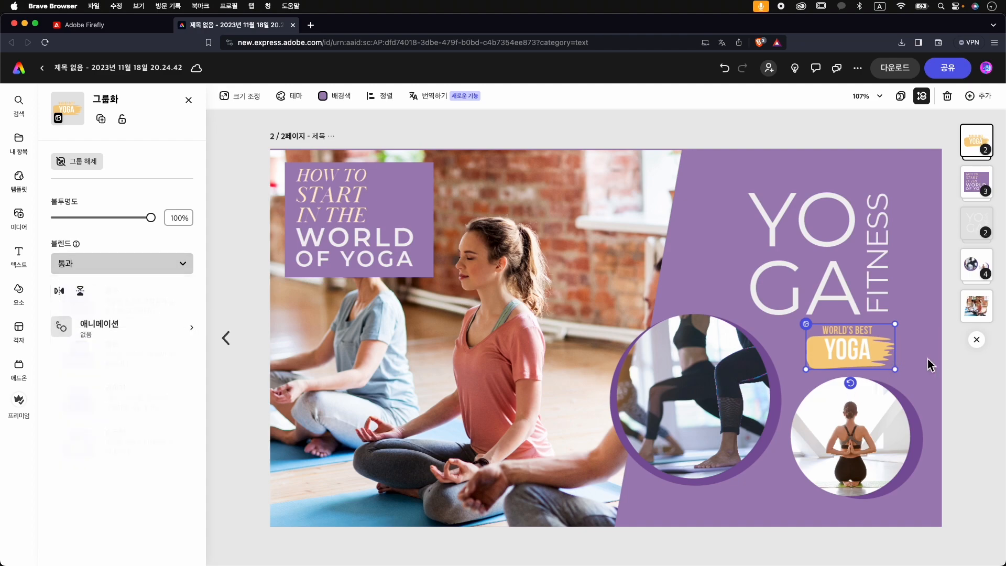
{"action": "left_click", "coordinate": [852, 355]}
{"action": "left_click", "coordinate": [886, 348]}
{"action": "left_click", "coordinate": [985, 362]}
{"action": "left_click", "coordinate": [876, 345]}
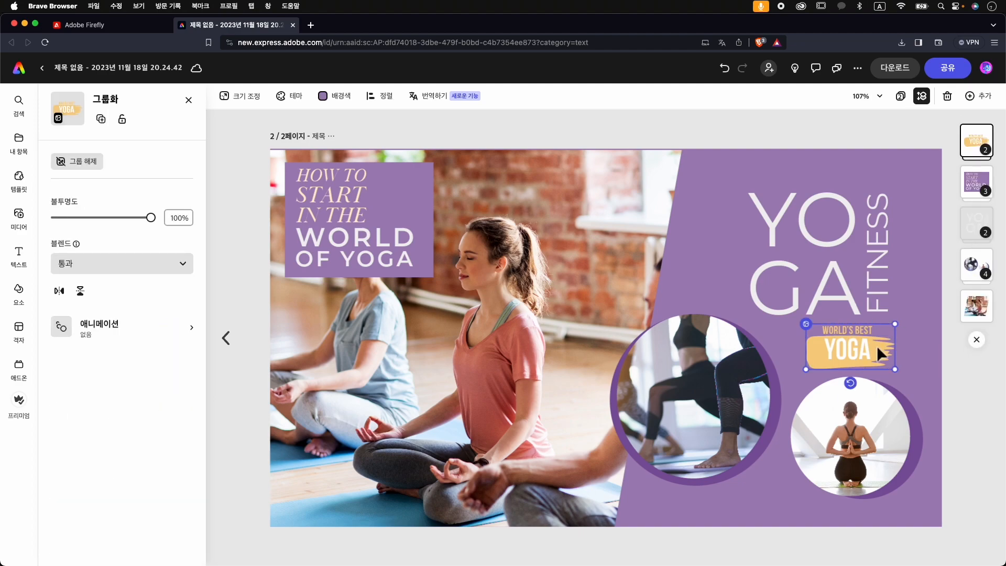
Ungroup the "WORLD'S BEST YOGA" graphic and shift its yellow brush stroke slightly to the right behind the text
{"action": "right_click", "coordinate": [878, 346]}
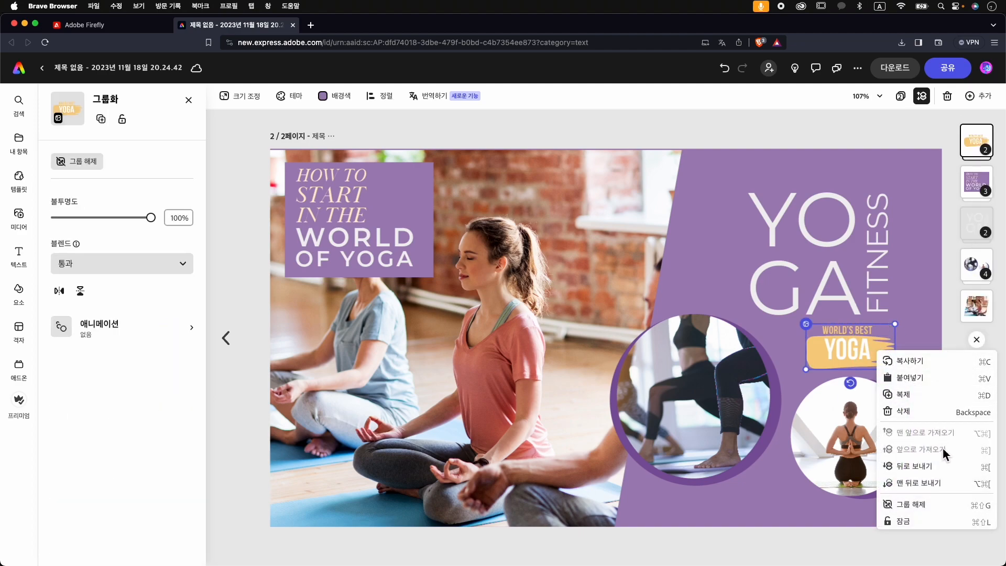
{"action": "left_click", "coordinate": [945, 504]}
{"action": "left_click", "coordinate": [906, 357]}
{"action": "left_click", "coordinate": [861, 342]}
{"action": "left_click", "coordinate": [882, 343]}
{"action": "left_click", "coordinate": [850, 348]}
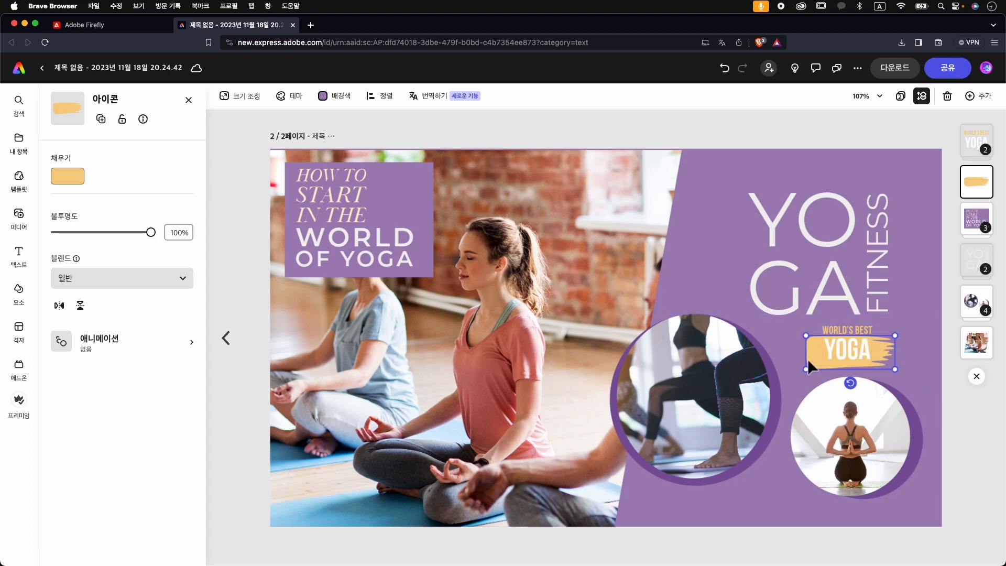
{"action": "mouse_move", "coordinate": [810, 354]}
{"action": "left_mouse_down"}
{"action": "mouse_move", "coordinate": [793, 359]}
{"action": "mouse_move", "coordinate": [816, 354]}
{"action": "left_mouse_up"}
Fill the brush stroke with the purple sampled from the background panel and set its blend mode to 곱하기
{"action": "left_click", "coordinate": [80, 180]}
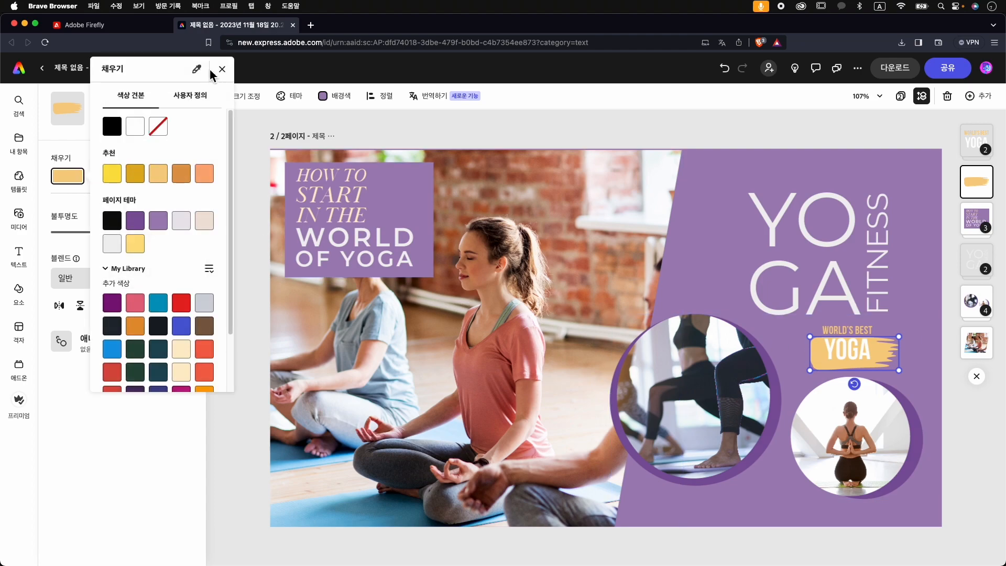
{"action": "left_click", "coordinate": [197, 69]}
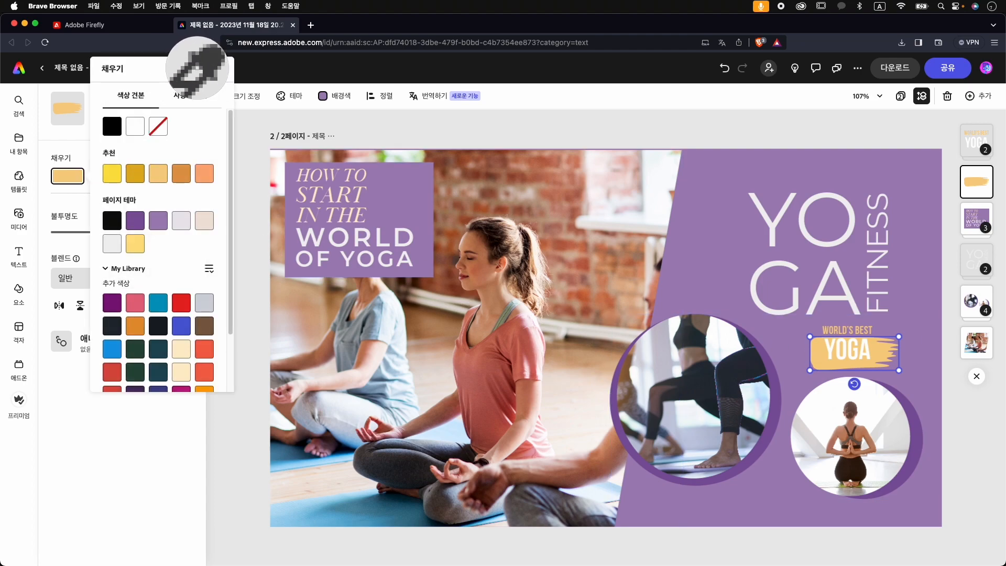
{"action": "left_click", "coordinate": [704, 263]}
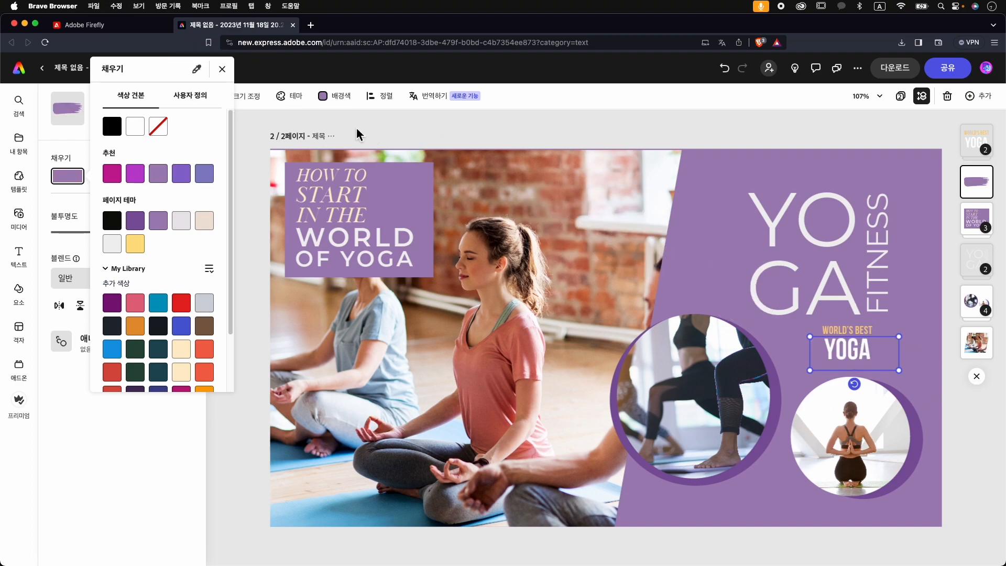
{"action": "left_click", "coordinate": [224, 67]}
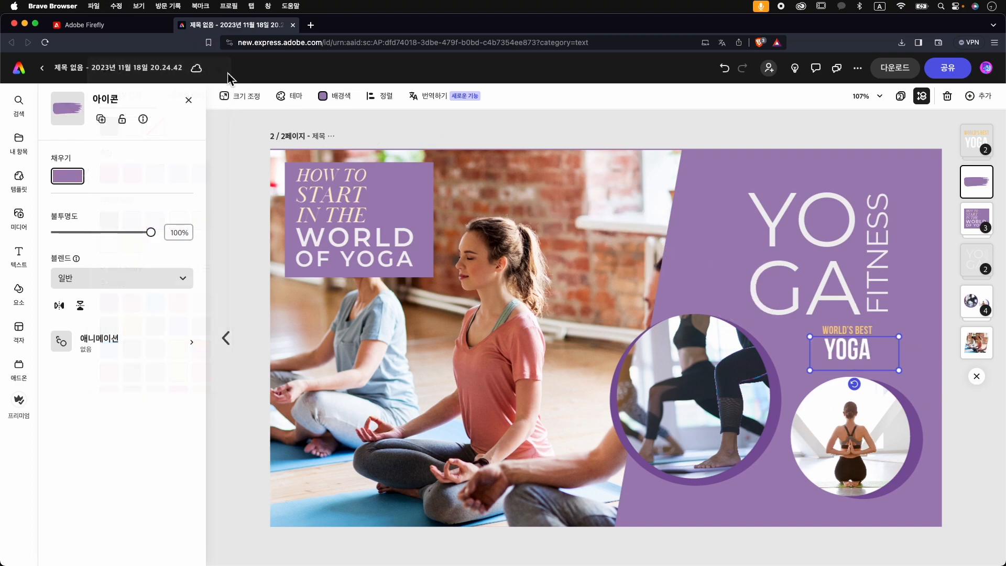
{"action": "left_click", "coordinate": [146, 281]}
{"action": "left_click", "coordinate": [158, 376]}
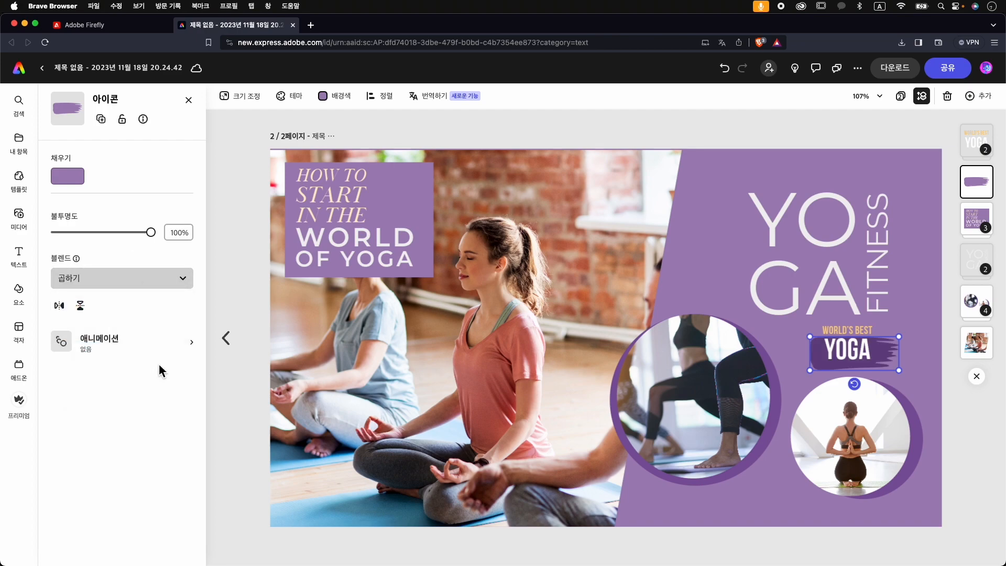
Try the 깜박임 entrance animation on the large yoga photo, skip the timeline tour, and remove the animation
{"action": "left_click", "coordinate": [957, 423]}
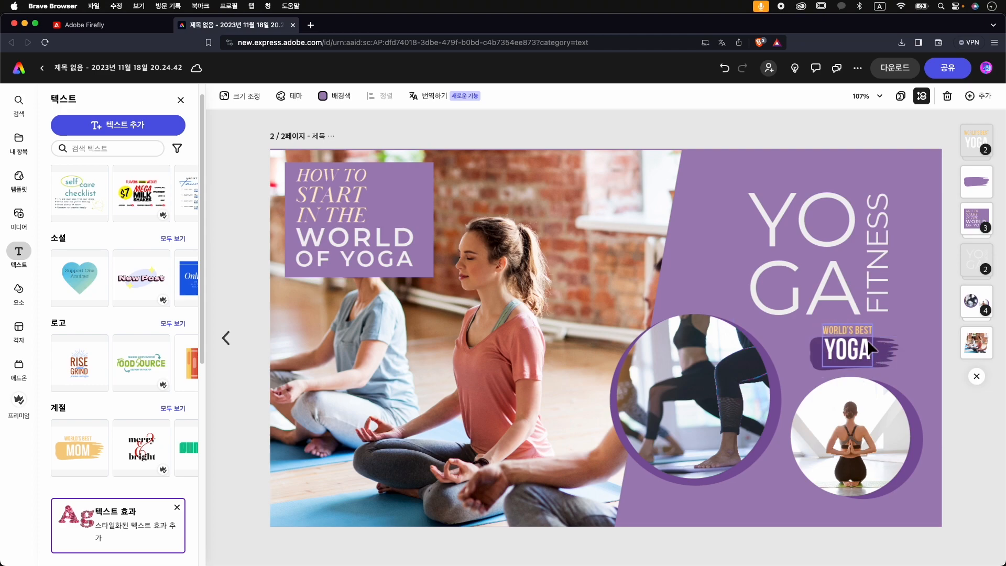
{"action": "key", "text": "super+z"}
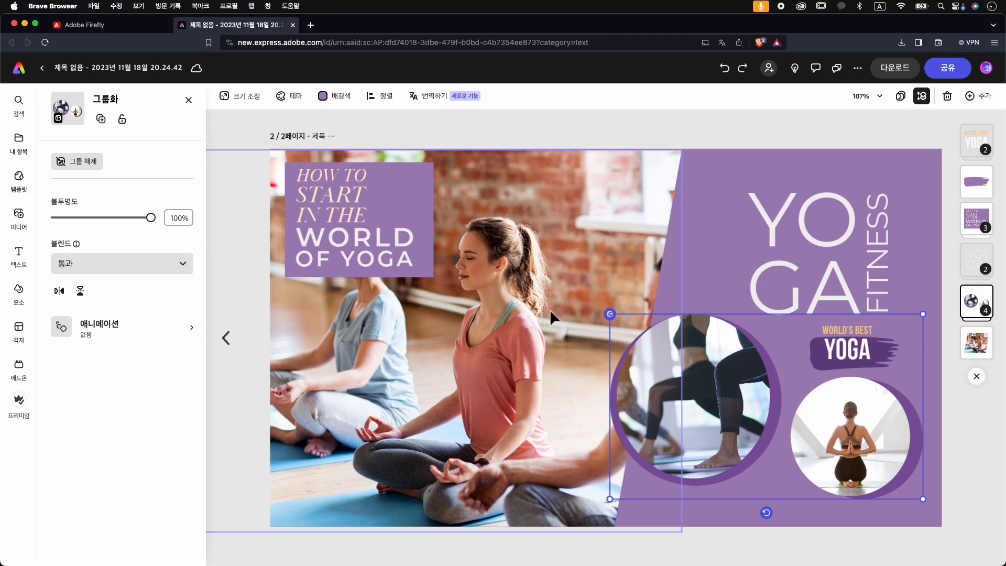
{"action": "left_click", "coordinate": [511, 307]}
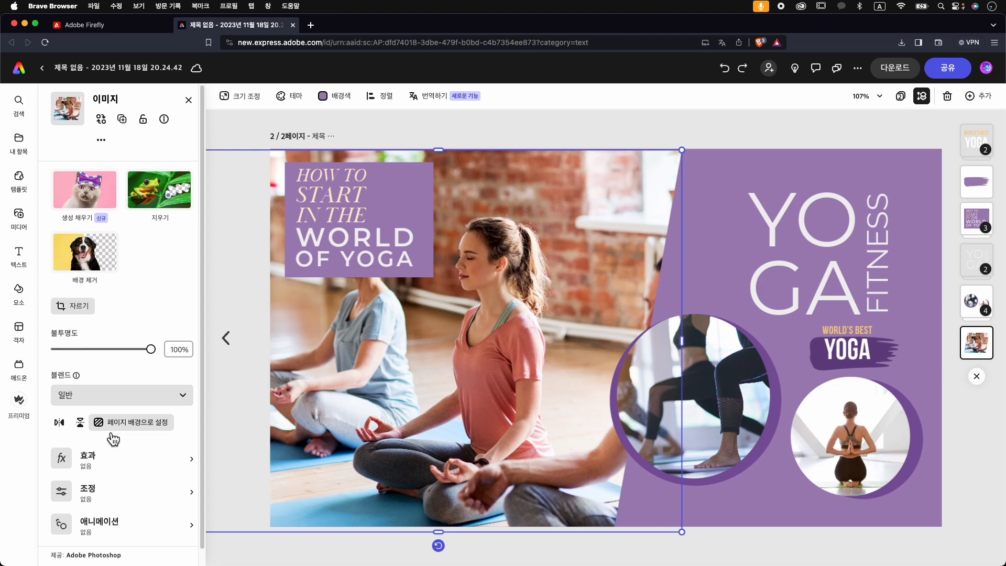
{"action": "scroll", "coordinate": [79, 503], "scroll_direction": "down", "scroll_amount": 1}
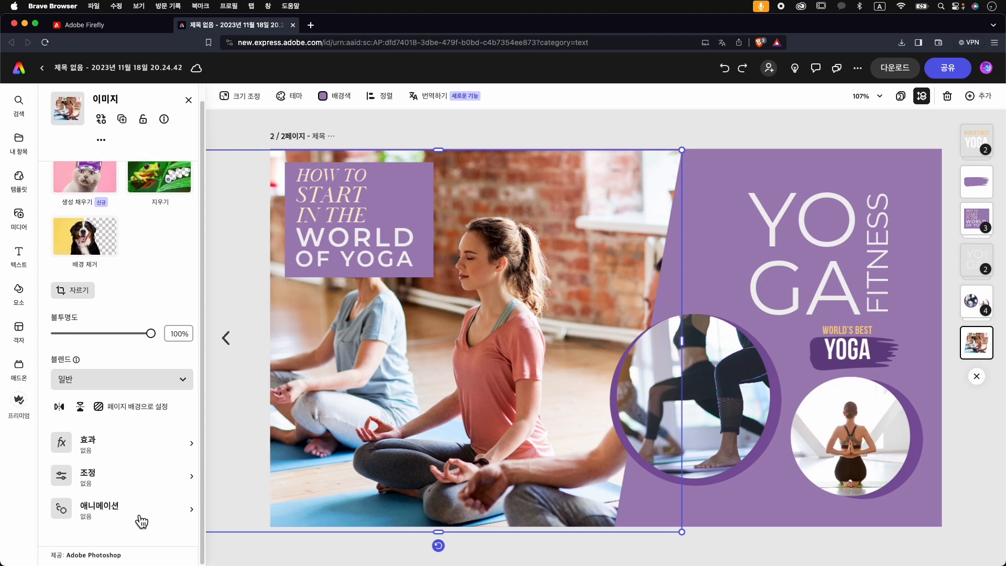
{"action": "left_click", "coordinate": [170, 521]}
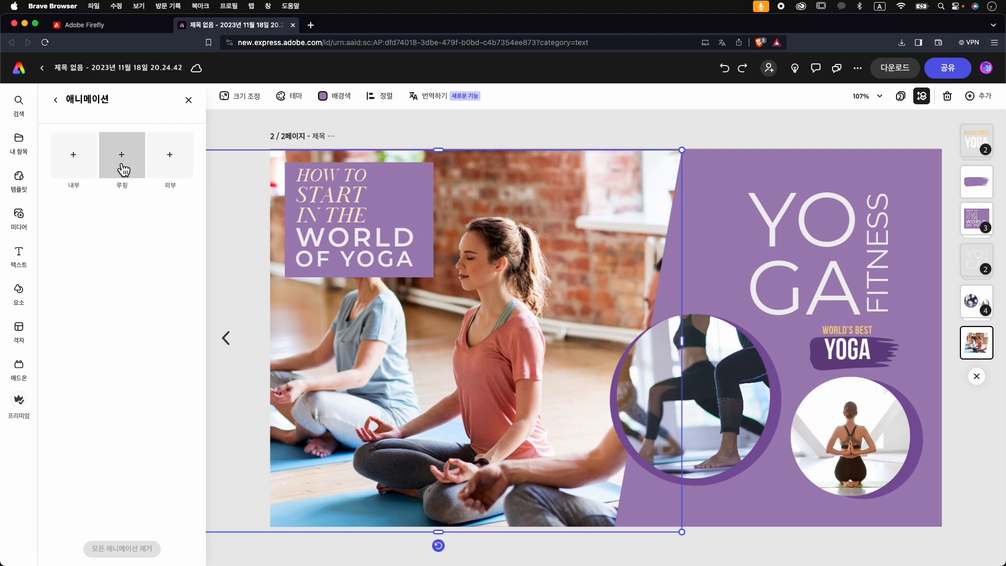
{"action": "left_click", "coordinate": [79, 158]}
{"action": "left_click", "coordinate": [127, 221]}
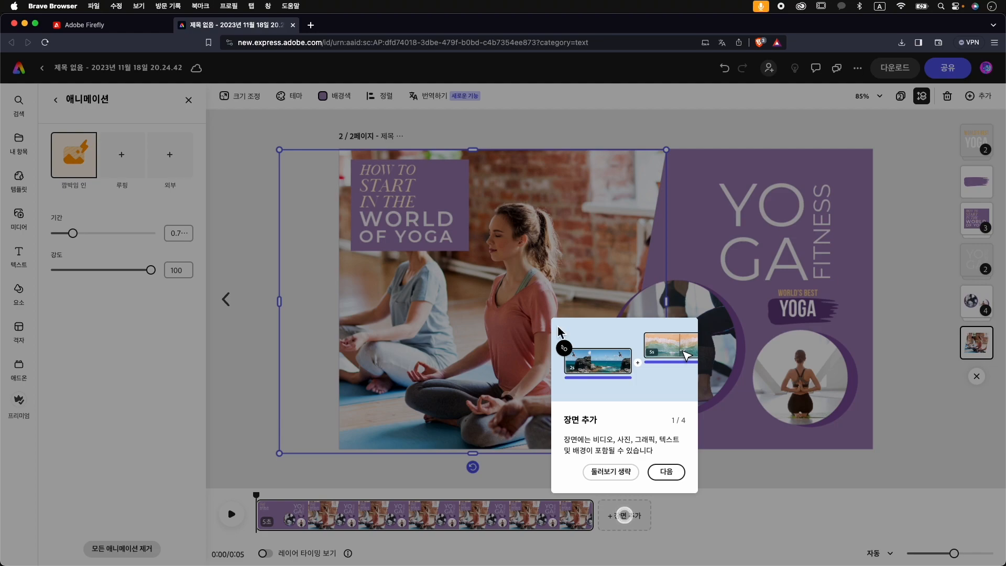
{"action": "left_click", "coordinate": [611, 471]}
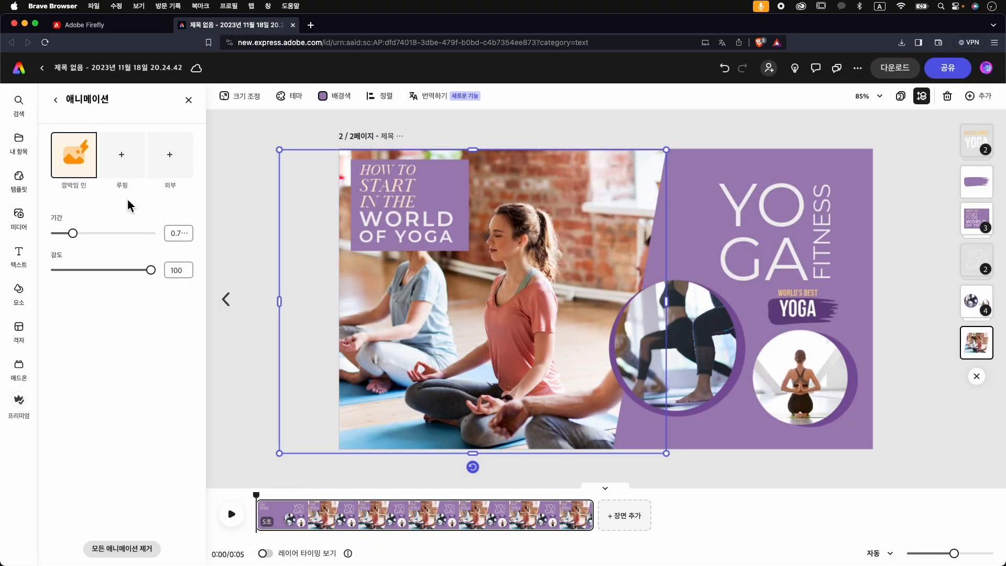
{"action": "mouse_move", "coordinate": [91, 169]}
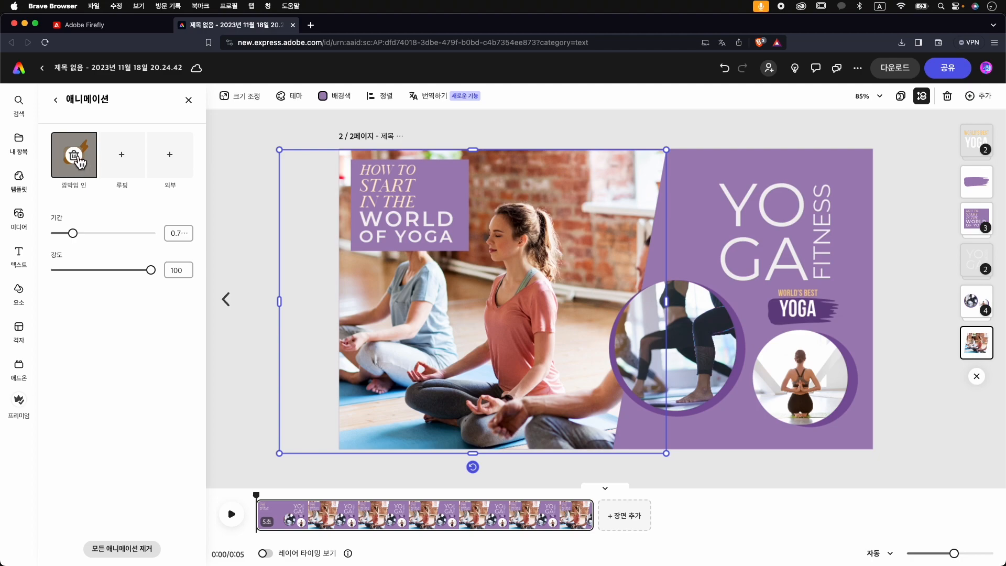
{"action": "left_click", "coordinate": [78, 159]}
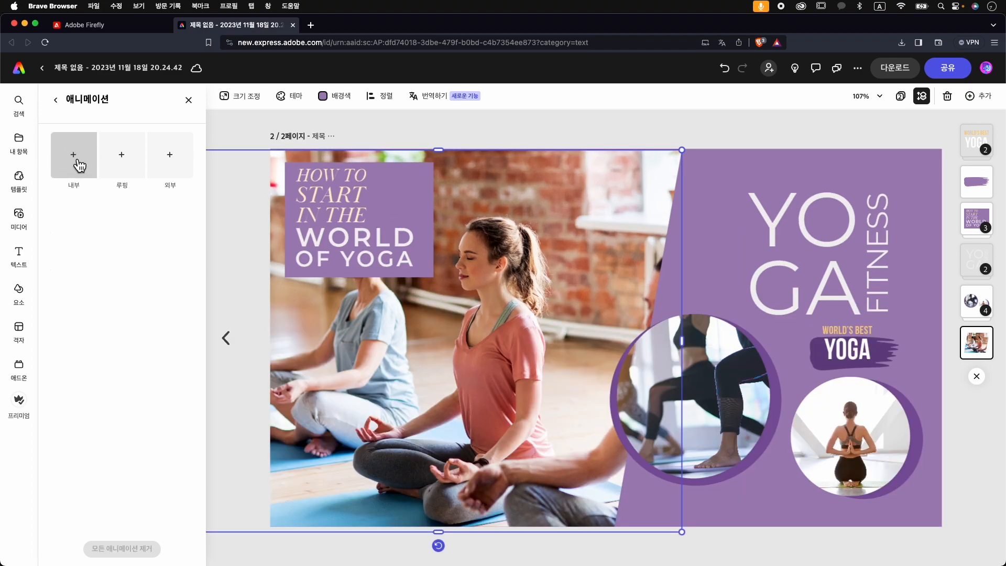
Try the 부르르 looping animation on the large yoga photo and remove it
{"action": "left_click", "coordinate": [134, 160]}
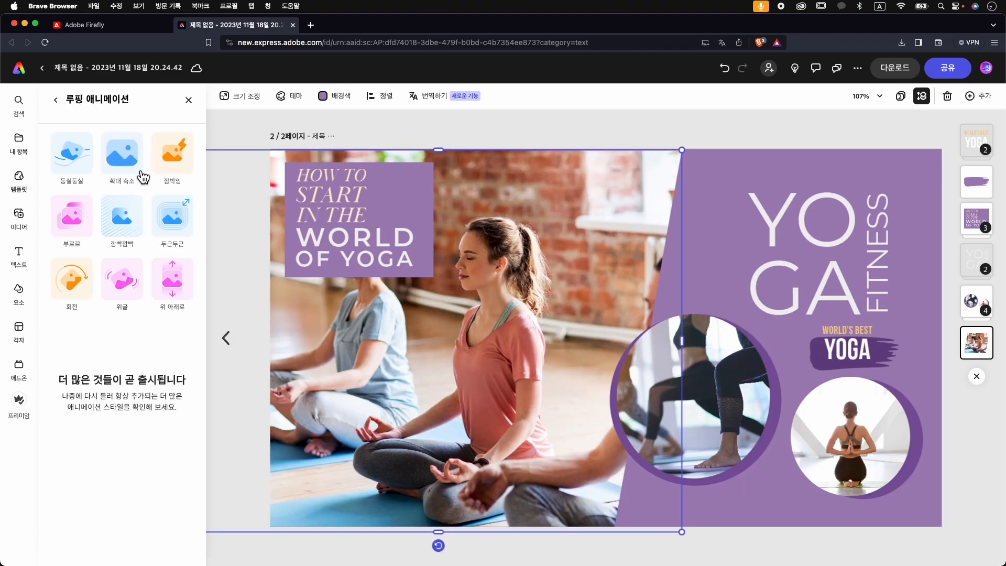
{"action": "left_click", "coordinate": [75, 220]}
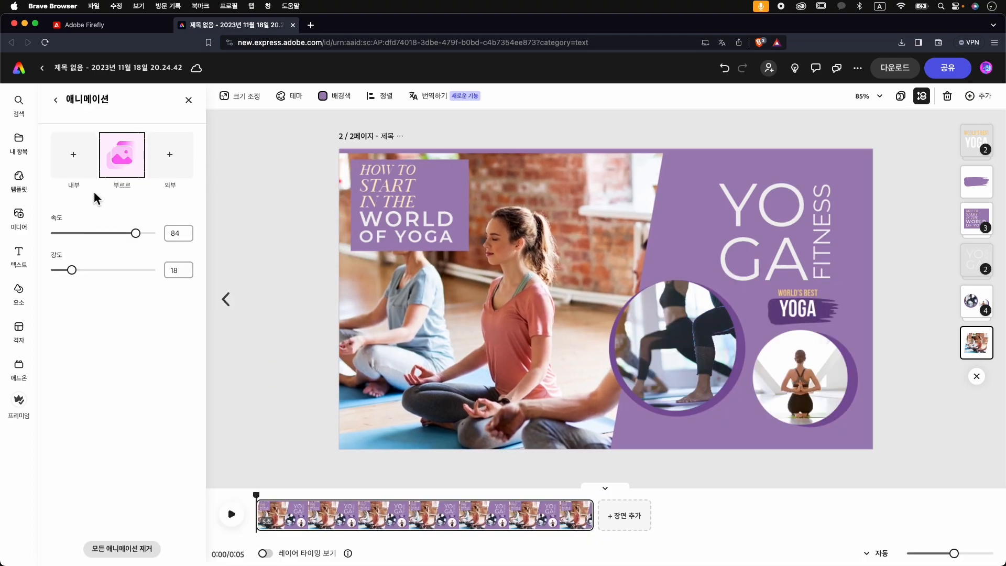
{"action": "left_click", "coordinate": [123, 157]}
{"action": "left_click", "coordinate": [121, 156]}
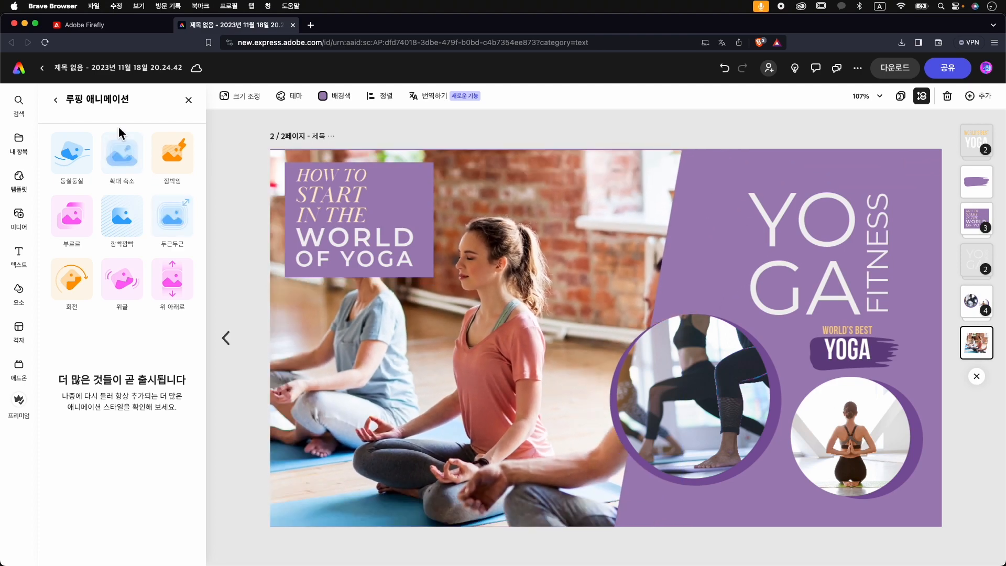
Try the 확대 exit animation on the large yoga photo
{"action": "left_click", "coordinate": [55, 100]}
{"action": "left_click", "coordinate": [191, 169]}
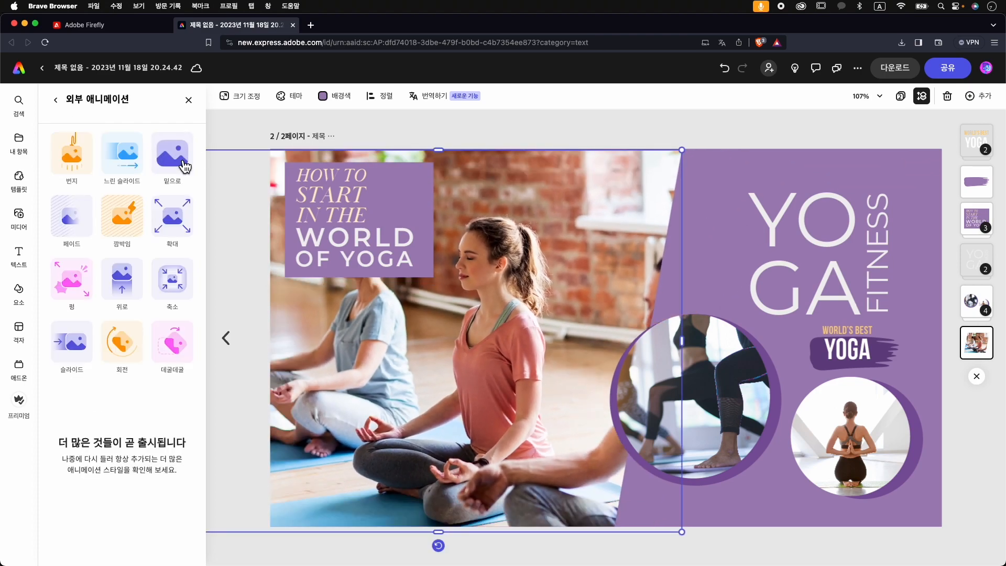
{"action": "left_click", "coordinate": [179, 219]}
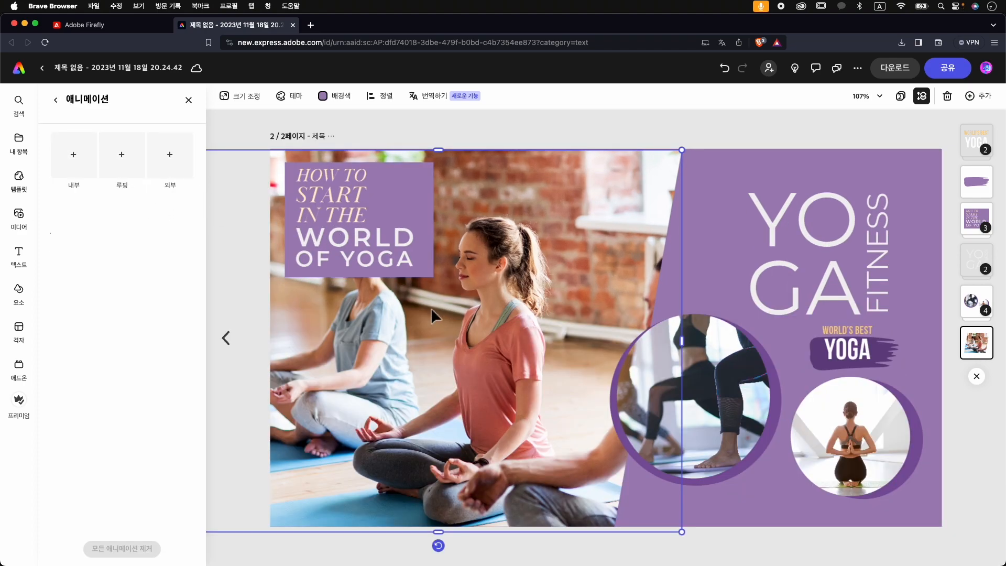
Apply the 페이드 exit animation to the large yoga photo and preview the scene
{"action": "left_click", "coordinate": [181, 167]}
{"action": "left_click", "coordinate": [154, 266]}
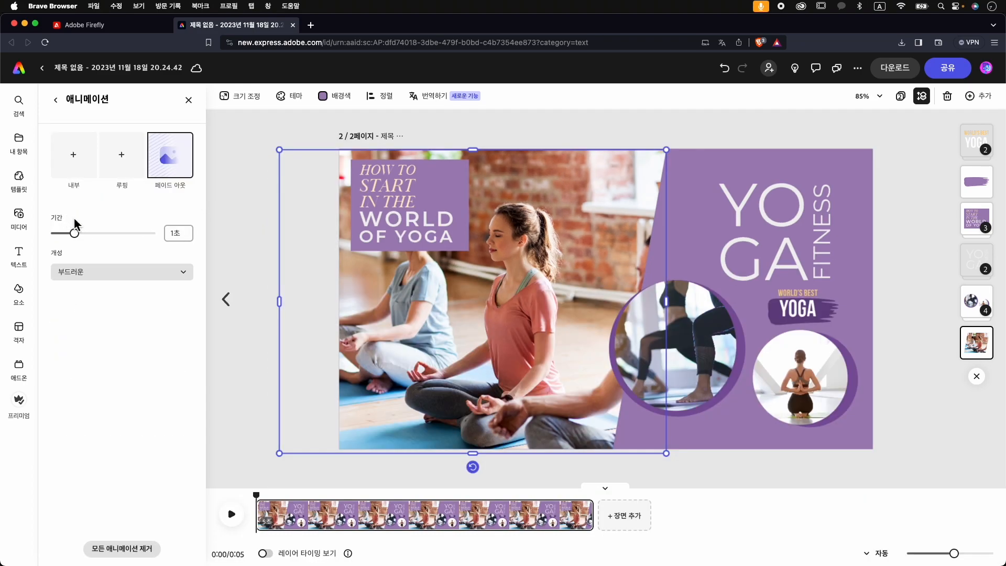
{"action": "left_click", "coordinate": [231, 514]}
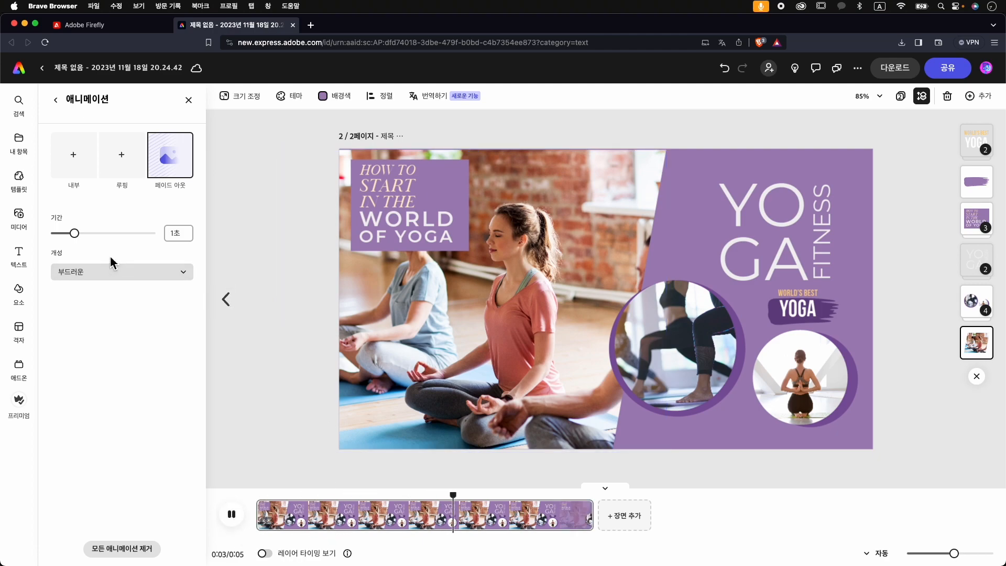
Set the photo's fade-out duration to about 2.6 seconds and its 개성 option to 강한, and play the scene
{"action": "left_click_drag", "start_coordinate": [74, 234], "coordinate": [117, 234]}
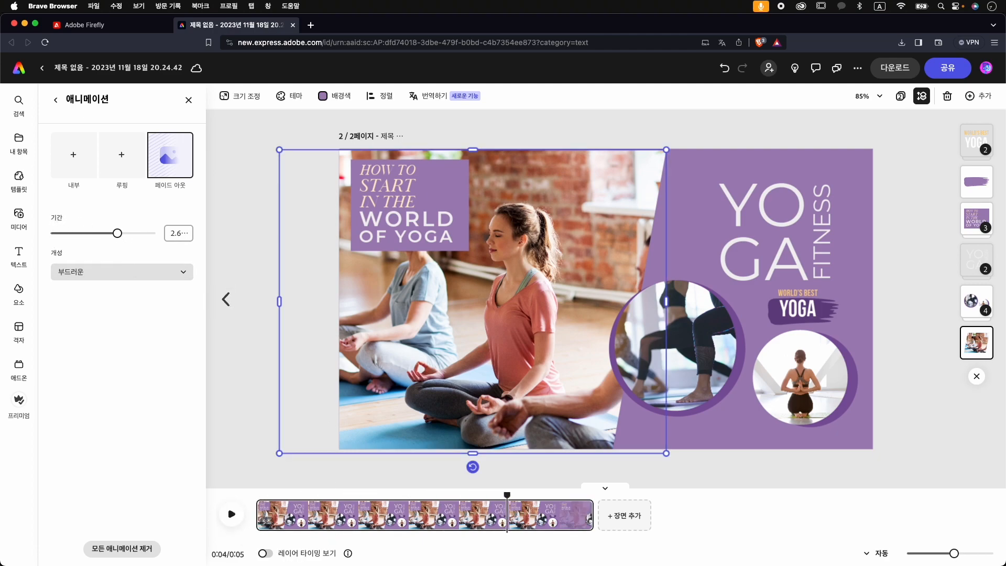
{"action": "left_click", "coordinate": [149, 275]}
{"action": "left_click", "coordinate": [113, 329]}
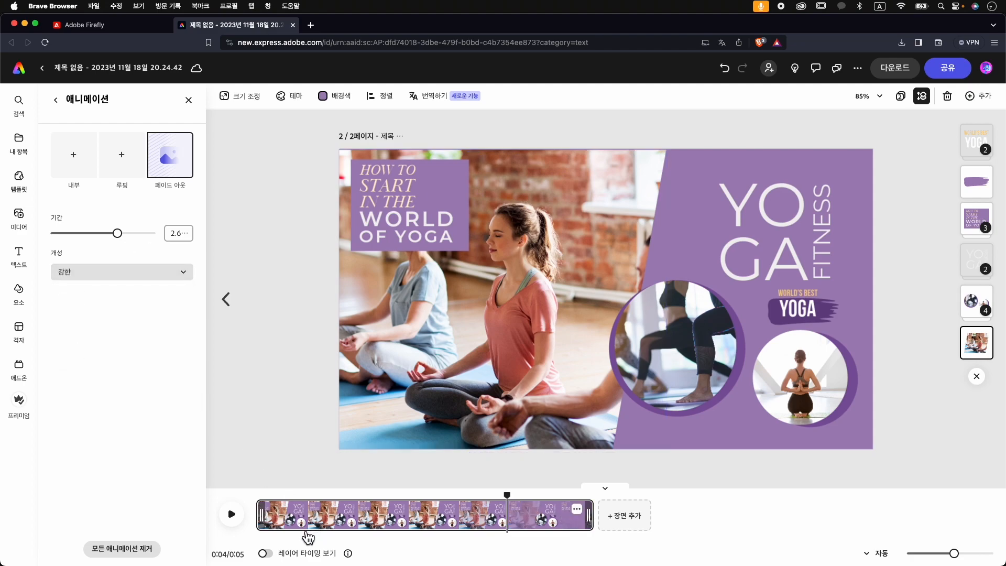
{"action": "left_click", "coordinate": [232, 515]}
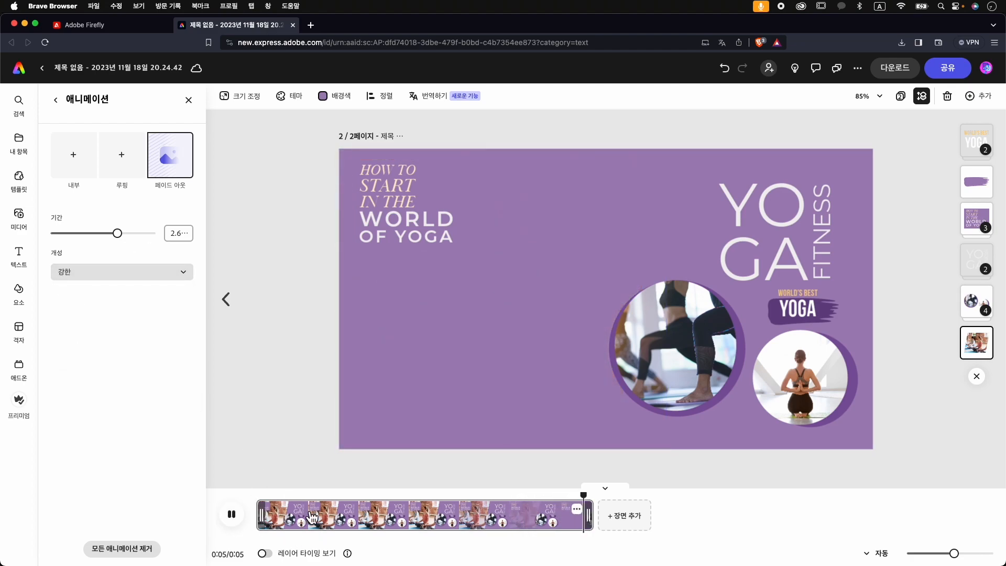
{"action": "left_click", "coordinate": [239, 520]}
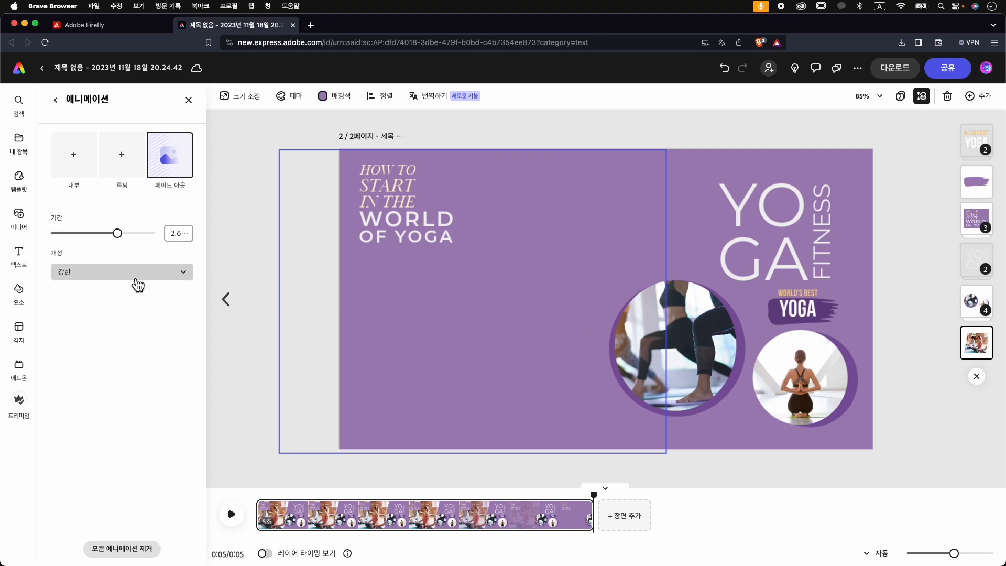
Trim the scene on the timeline to about 0.9 seconds and play it back
{"action": "left_click_drag", "start_coordinate": [594, 515], "coordinate": [295, 526]}
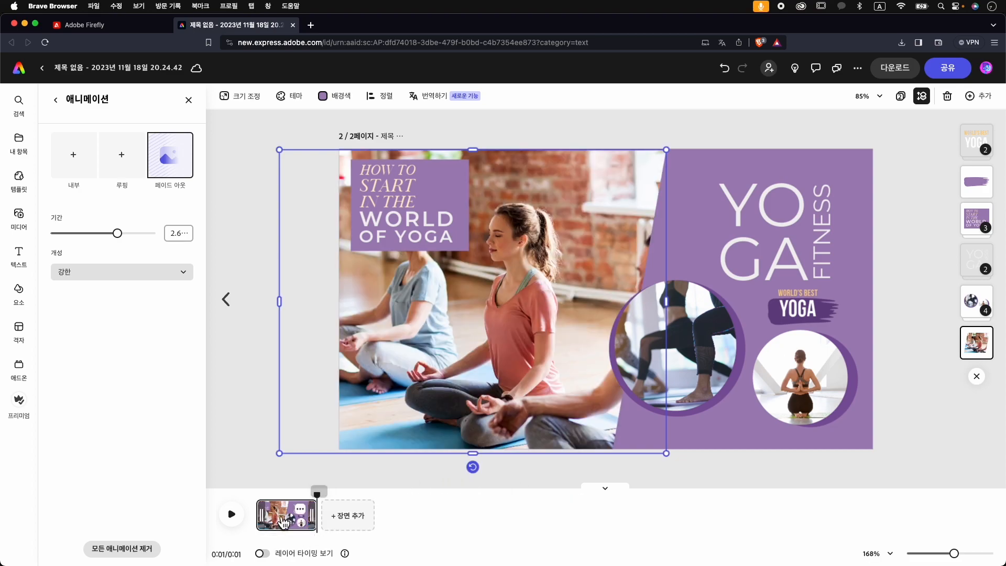
{"action": "left_click", "coordinate": [231, 514]}
{"action": "left_click", "coordinate": [235, 522]}
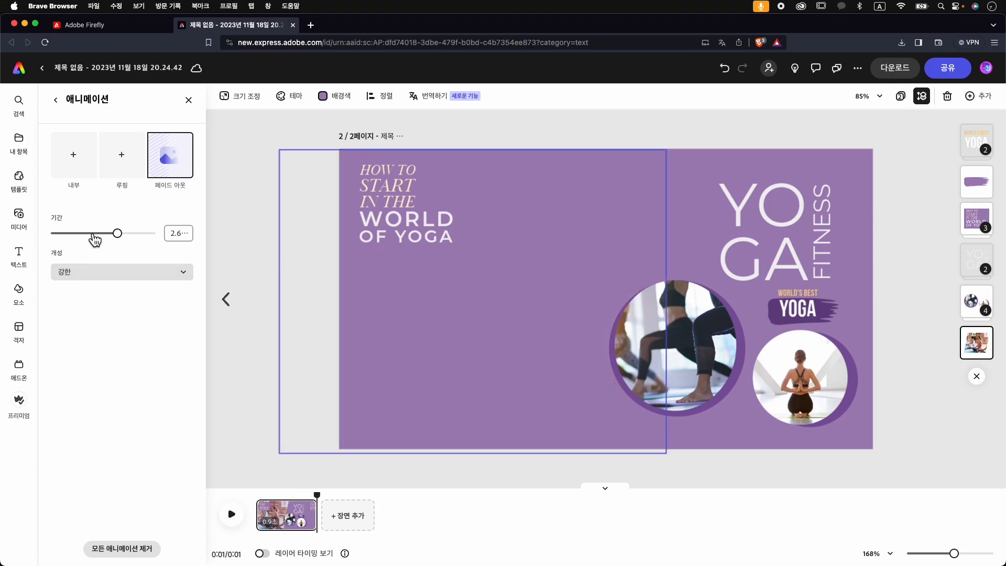
Reduce the photo's fade-out duration to about 1.9 seconds, lengthen the scene slightly, and deselect the photo
{"action": "left_click_drag", "start_coordinate": [125, 237], "coordinate": [99, 235]}
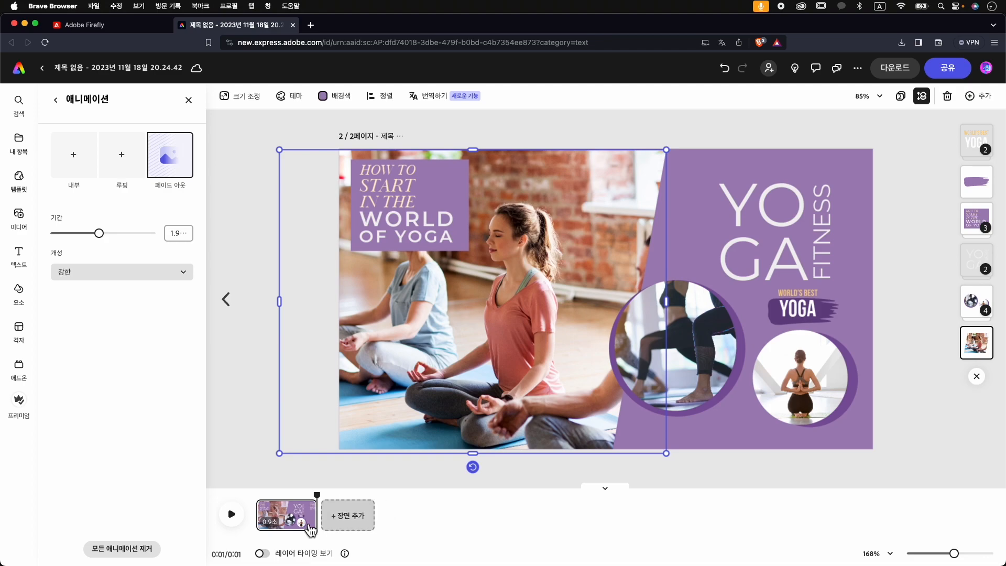
{"action": "mouse_move", "coordinate": [315, 512]}
{"action": "left_mouse_down"}
{"action": "mouse_move", "coordinate": [344, 512]}
{"action": "mouse_move", "coordinate": [323, 512]}
{"action": "left_mouse_up"}
{"action": "left_click", "coordinate": [400, 554]}
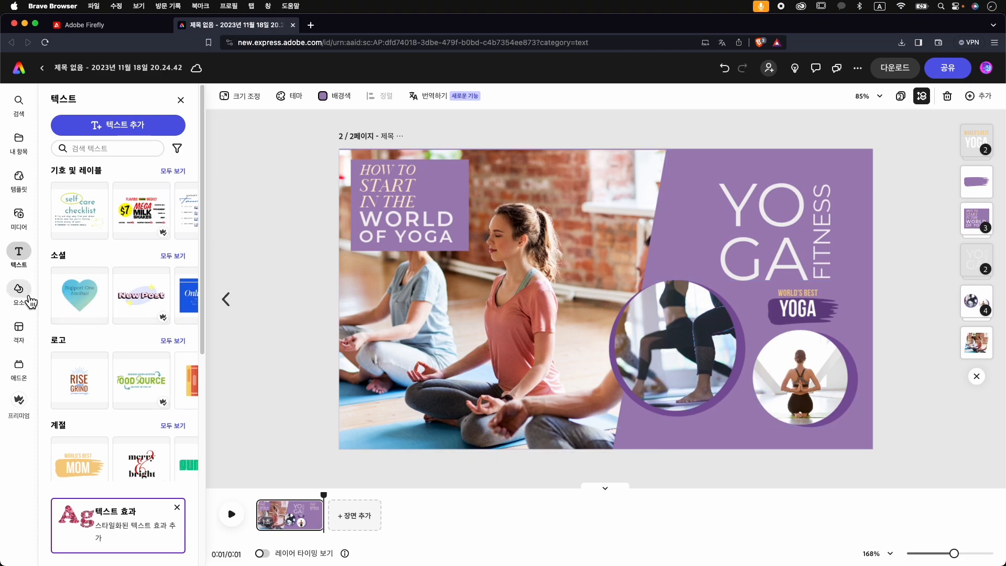
Search the design assets in the elements library for "yoga" and look through the graphics
{"action": "left_click", "coordinate": [19, 290]}
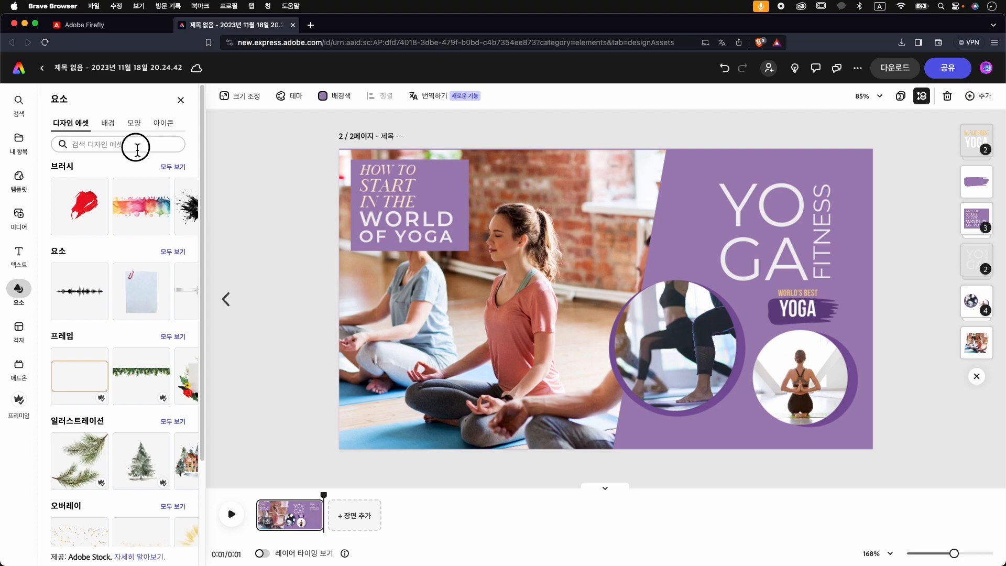
{"action": "type", "text": "yoga"}
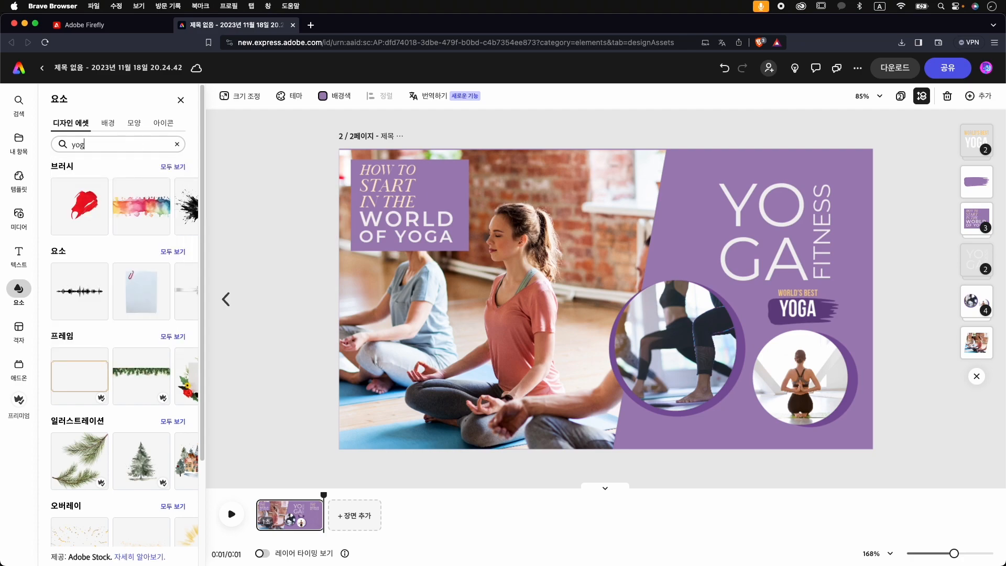
{"action": "key", "text": "Return"}
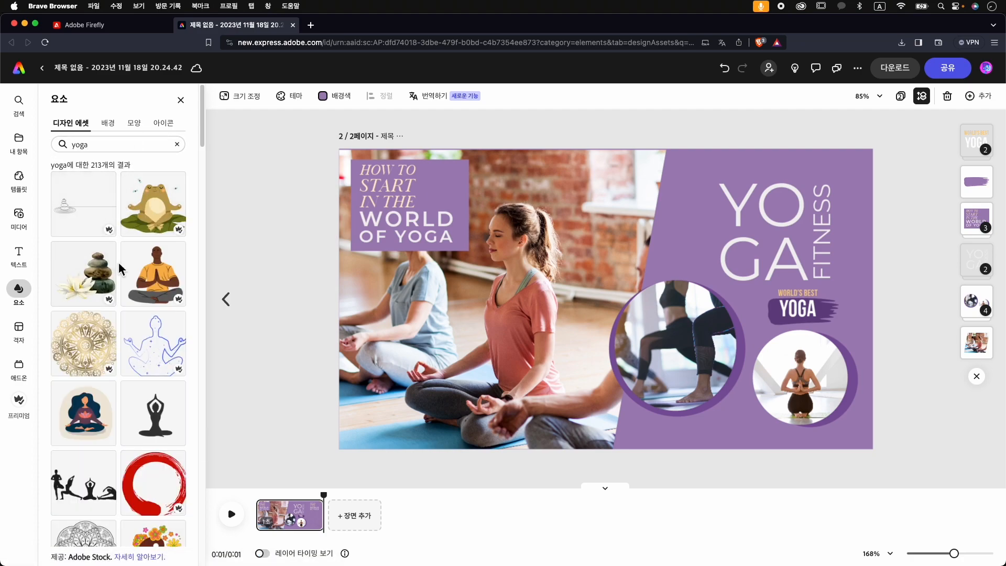
{"action": "scroll", "coordinate": [120, 268], "scroll_direction": "down", "scroll_amount": 5}
{"action": "scroll", "coordinate": [120, 269], "scroll_direction": "down", "scroll_amount": 2}
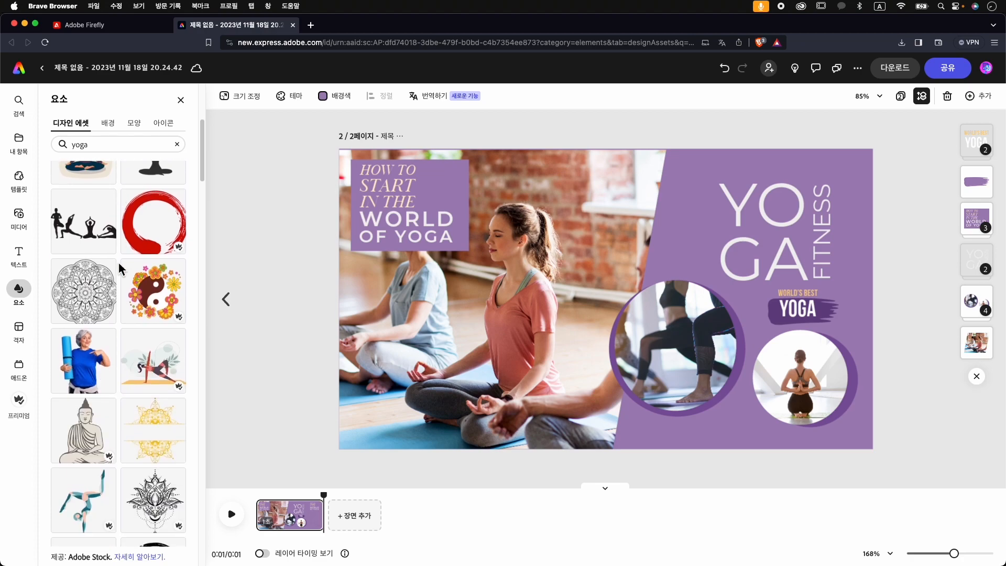
{"action": "scroll", "coordinate": [126, 270], "scroll_direction": "up", "scroll_amount": 8}
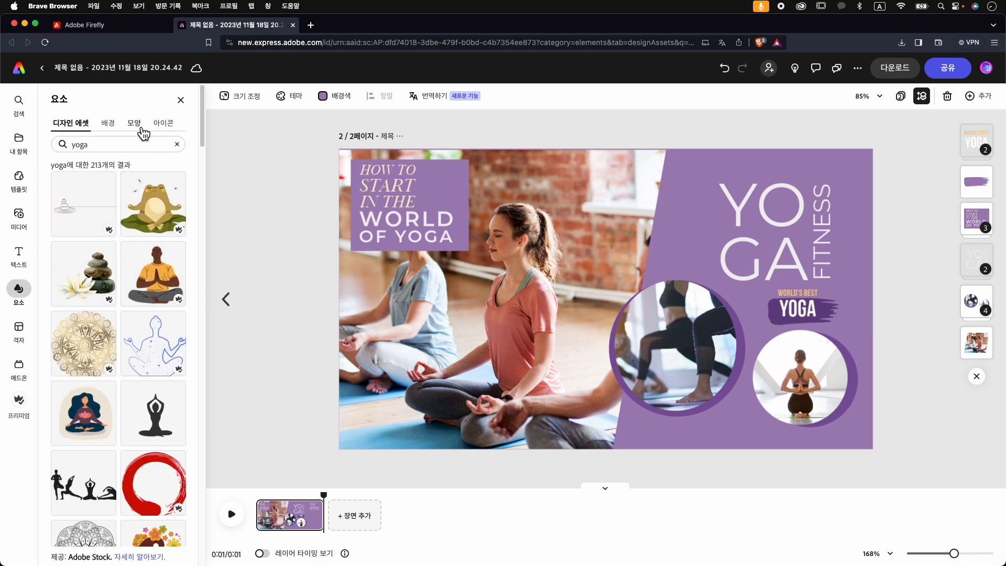
Look through the background and icon categories of the elements library for "yoga"
{"action": "left_click", "coordinate": [143, 131]}
{"action": "left_click", "coordinate": [113, 130]}
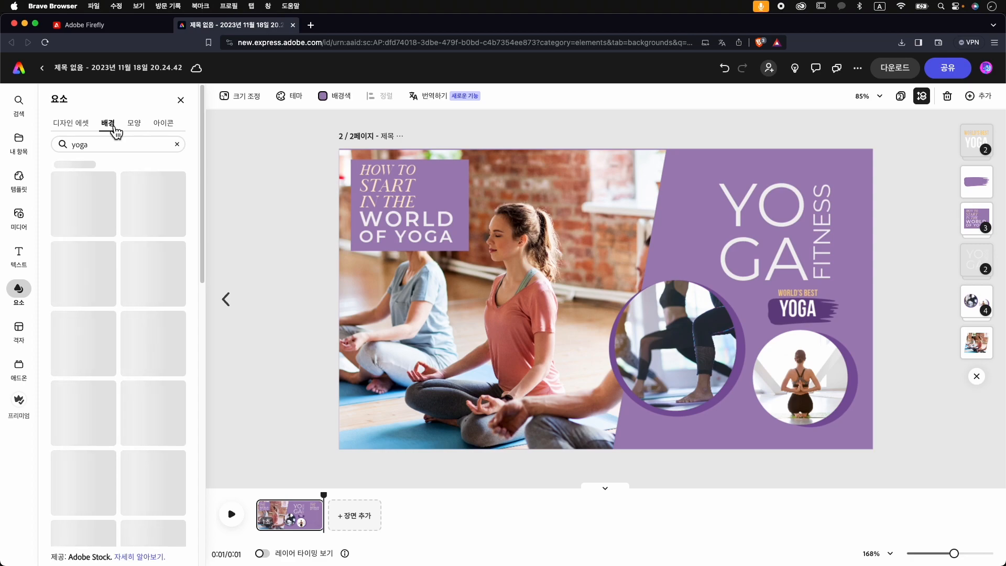
{"action": "left_click", "coordinate": [163, 129]}
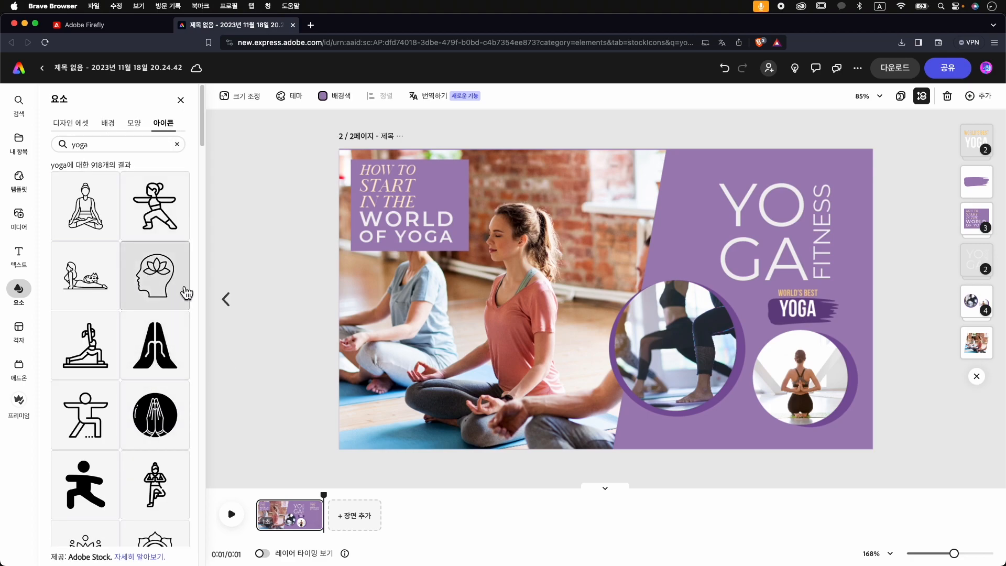
{"action": "scroll", "coordinate": [105, 336], "scroll_direction": "down", "scroll_amount": 2}
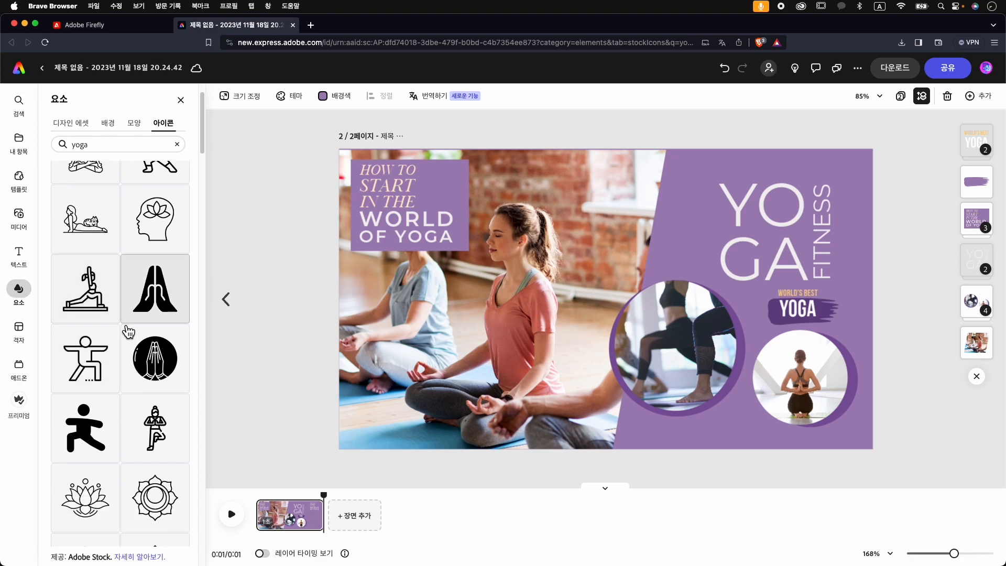
{"action": "scroll", "coordinate": [128, 333], "scroll_direction": "down", "scroll_amount": 3}
{"action": "scroll", "coordinate": [135, 340], "scroll_direction": "up", "scroll_amount": 6}
Add the design asset with the row of black yoga pose silhouettes, small, at the page's lower edge between the two circular photos
{"action": "left_click", "coordinate": [78, 124]}
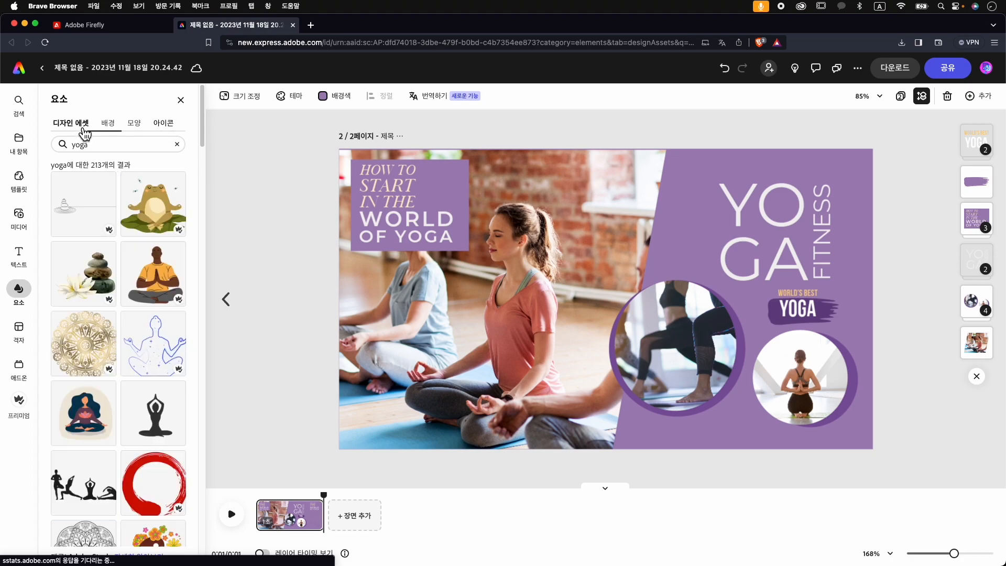
{"action": "scroll", "coordinate": [179, 289], "scroll_direction": "down", "scroll_amount": 5}
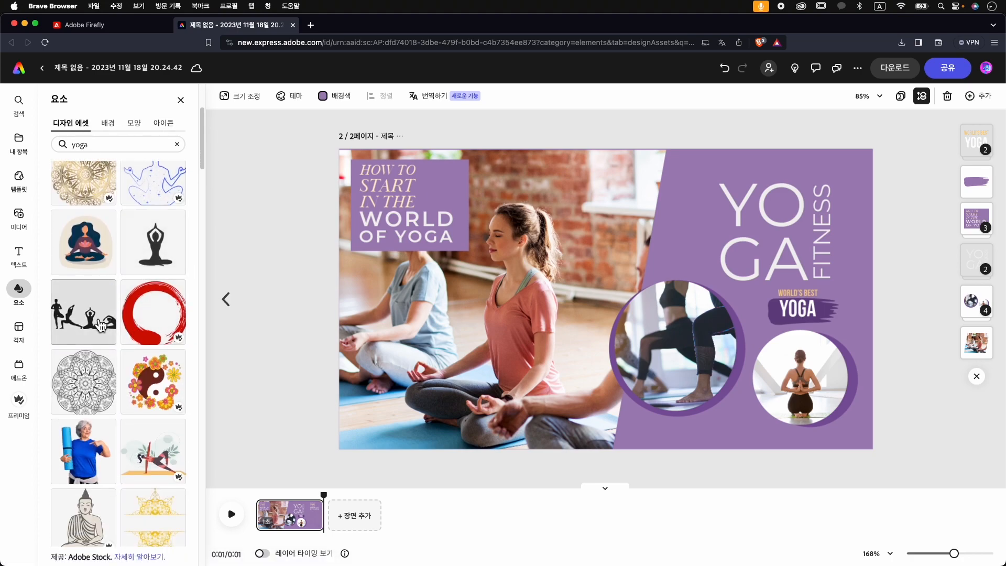
{"action": "left_click_drag", "start_coordinate": [92, 320], "coordinate": [578, 273]}
{"action": "left_click_drag", "start_coordinate": [533, 247], "coordinate": [739, 436]}
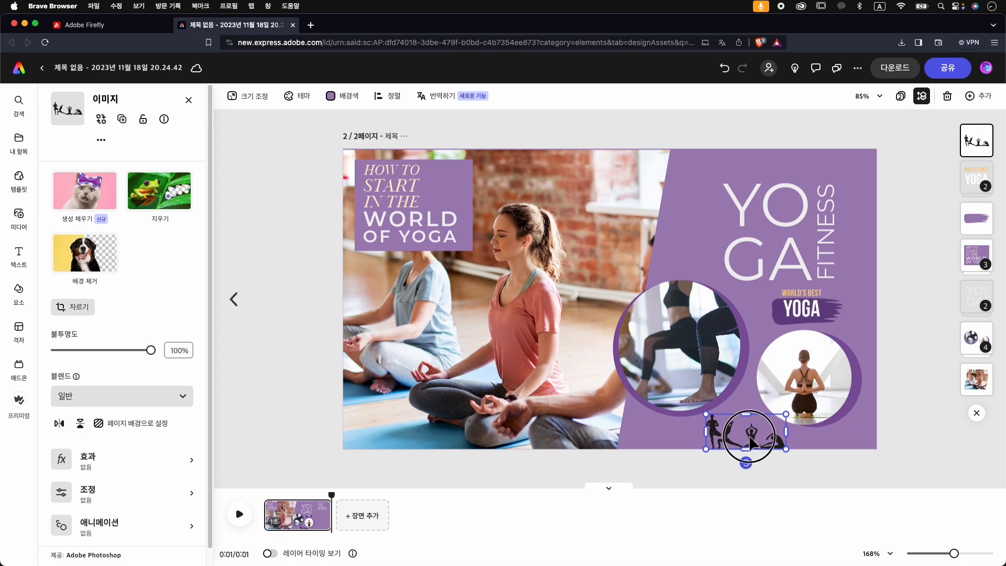
Try cropping the end pose with the bent-over figure off the yoga silhouettes graphic, and extend the crop back to full width
{"action": "double_click", "coordinate": [752, 443]}
{"action": "left_click_drag", "start_coordinate": [785, 448], "coordinate": [755, 444]}
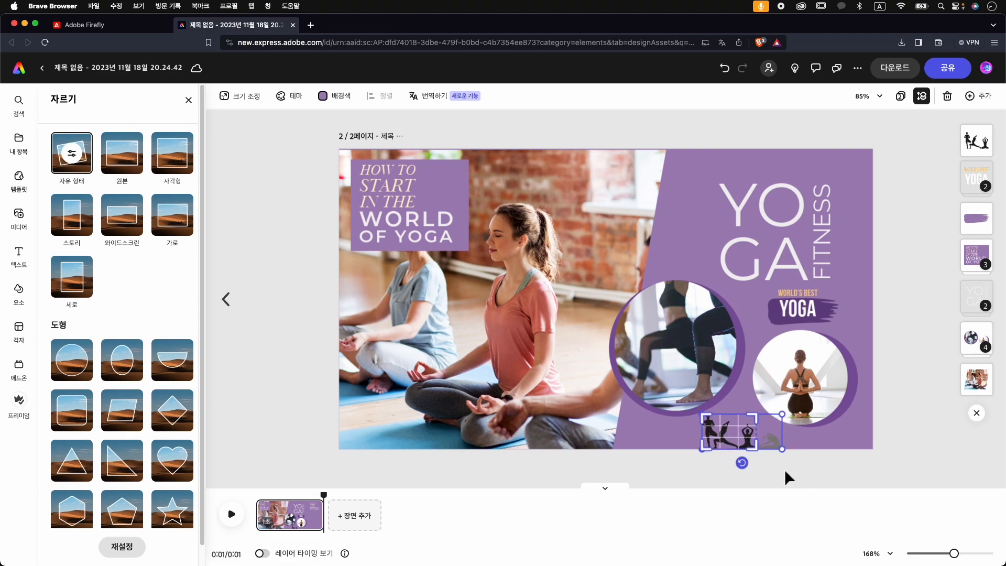
{"action": "left_click", "coordinate": [799, 473]}
{"action": "left_click", "coordinate": [744, 448]}
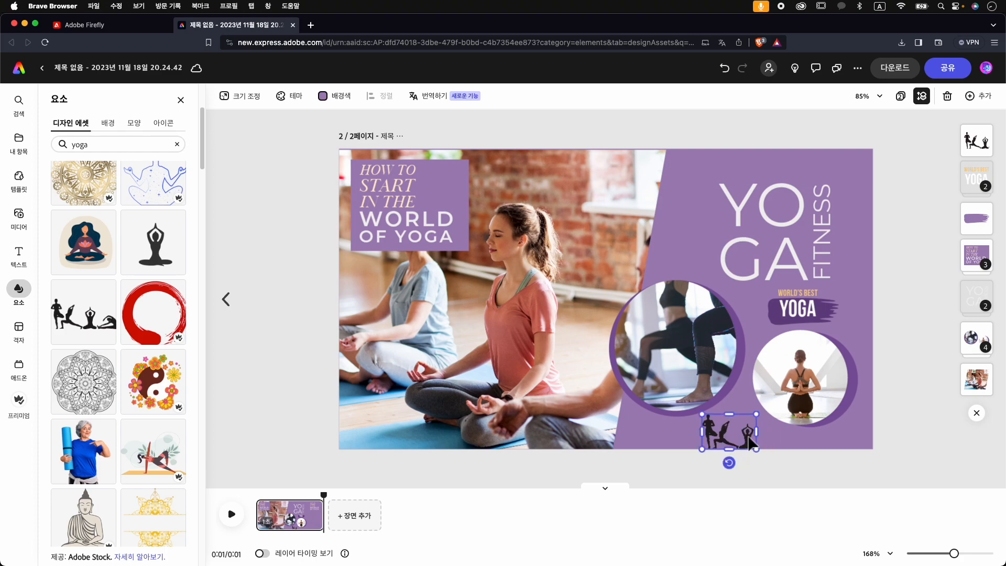
{"action": "double_click", "coordinate": [757, 442]}
{"action": "left_click_drag", "start_coordinate": [757, 442], "coordinate": [784, 446]}
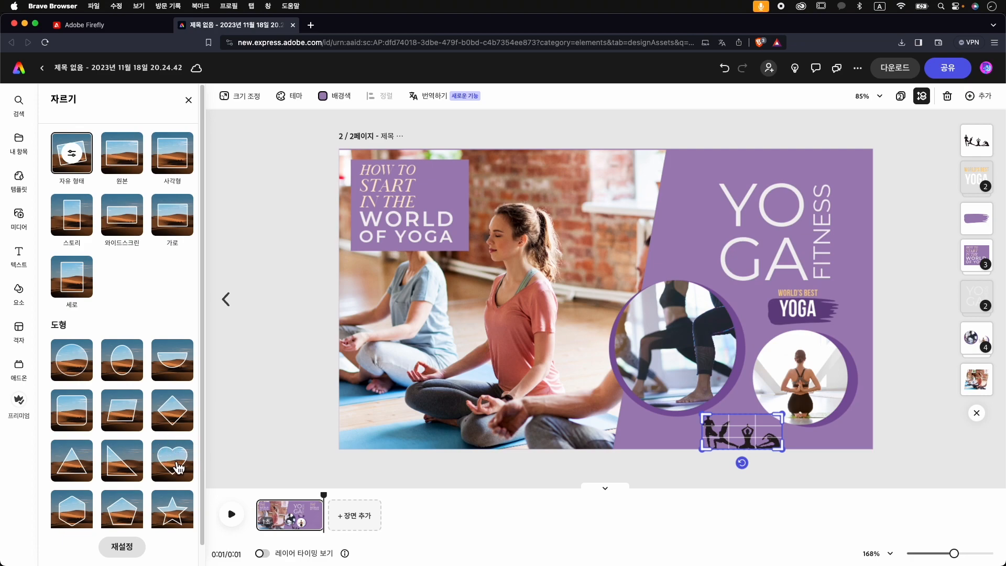
Crop the yoga silhouettes graphic to a heart shape and shrink the heart to a small area over the middle poses
{"action": "left_click", "coordinate": [177, 464]}
{"action": "left_click_drag", "start_coordinate": [768, 419], "coordinate": [749, 427]}
{"action": "left_click", "coordinate": [736, 442]}
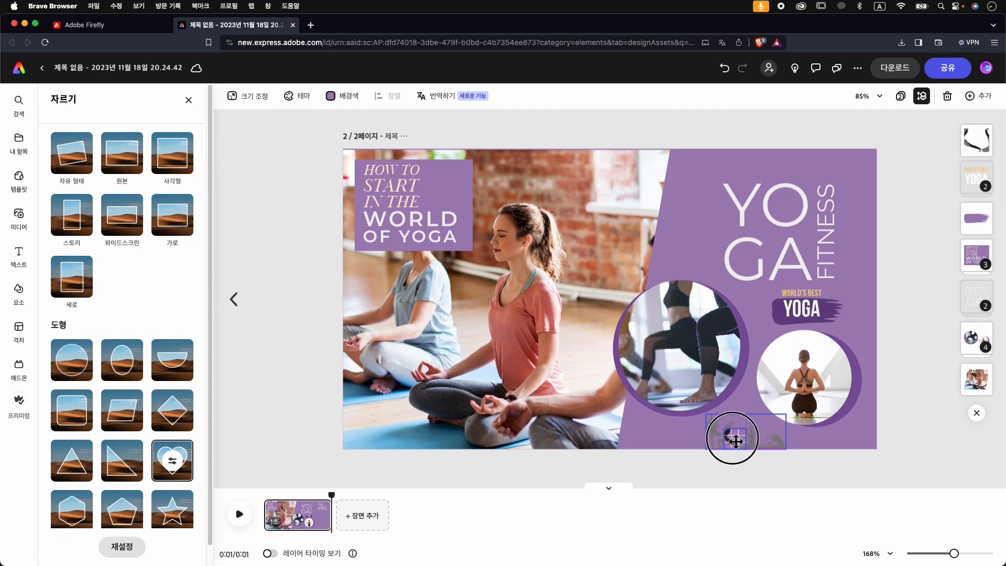
{"action": "left_click", "coordinate": [774, 466]}
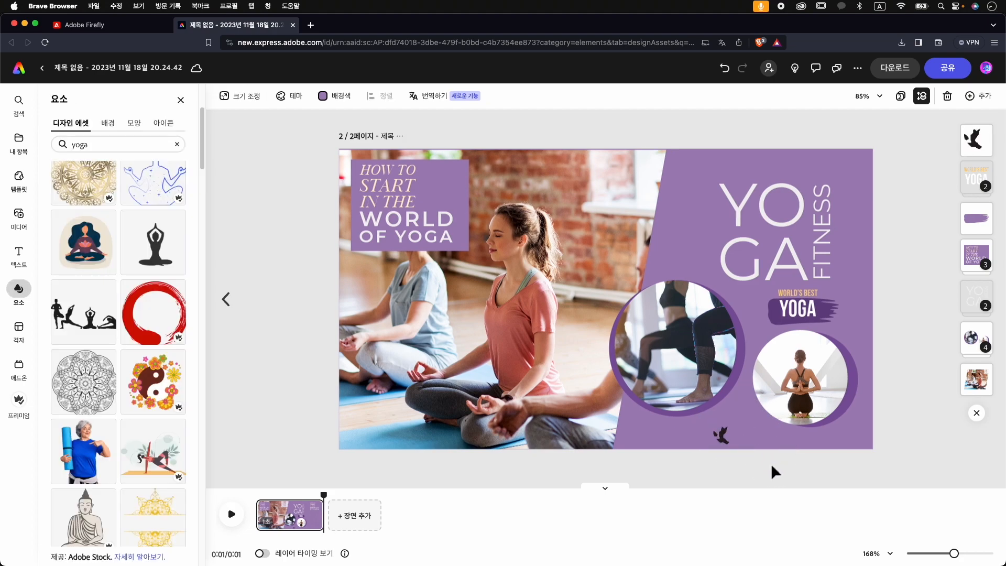
Reopen the heart-shaped crop of the silhouettes graphic, enlarge the heart to cover more poses, and reposition the crop
{"action": "left_click", "coordinate": [723, 437]}
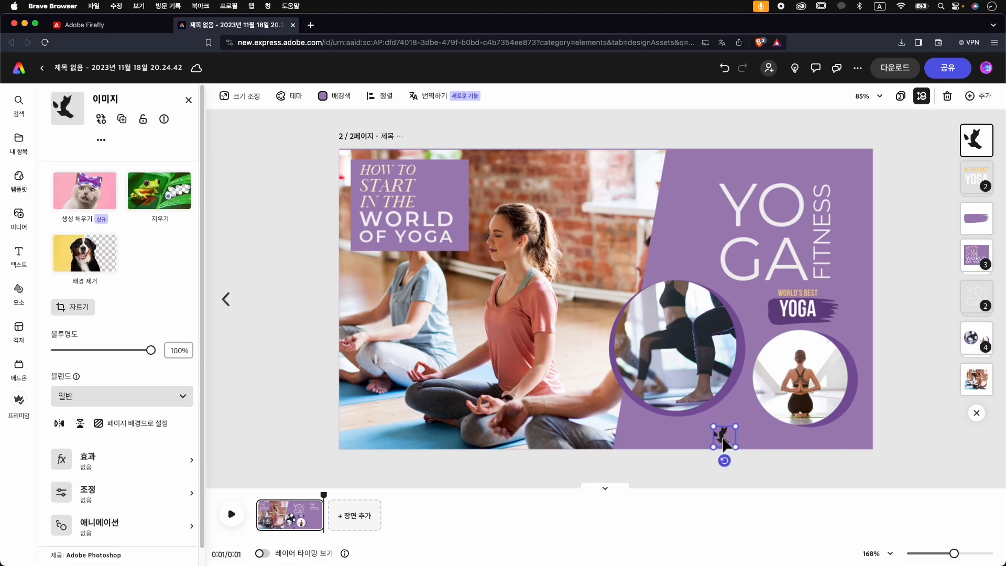
{"action": "double_click", "coordinate": [723, 438]}
{"action": "left_click_drag", "start_coordinate": [731, 427], "coordinate": [769, 418]}
{"action": "mouse_move", "coordinate": [723, 447]}
{"action": "left_mouse_down"}
{"action": "mouse_move", "coordinate": [700, 455]}
{"action": "mouse_move", "coordinate": [739, 443]}
{"action": "left_mouse_up"}
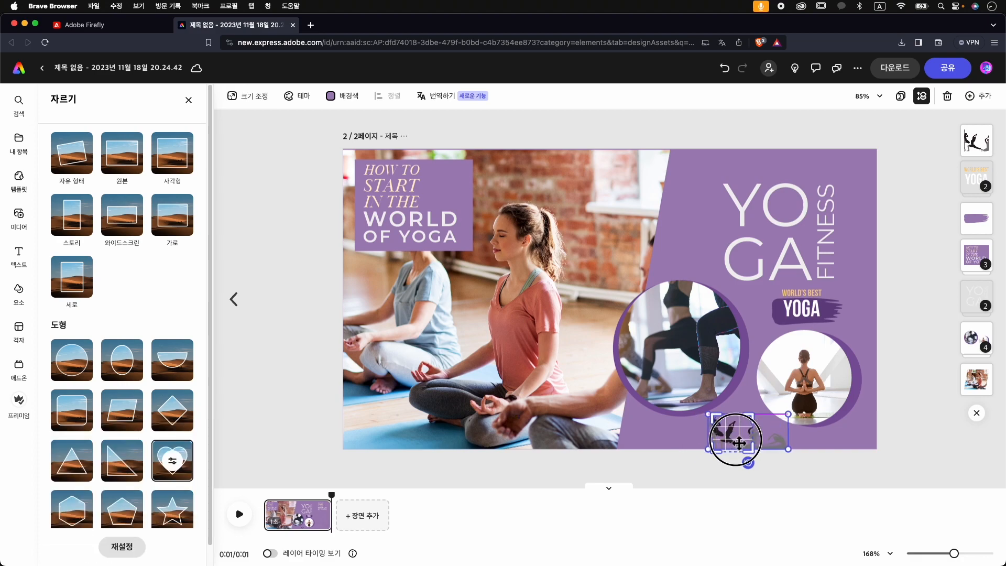